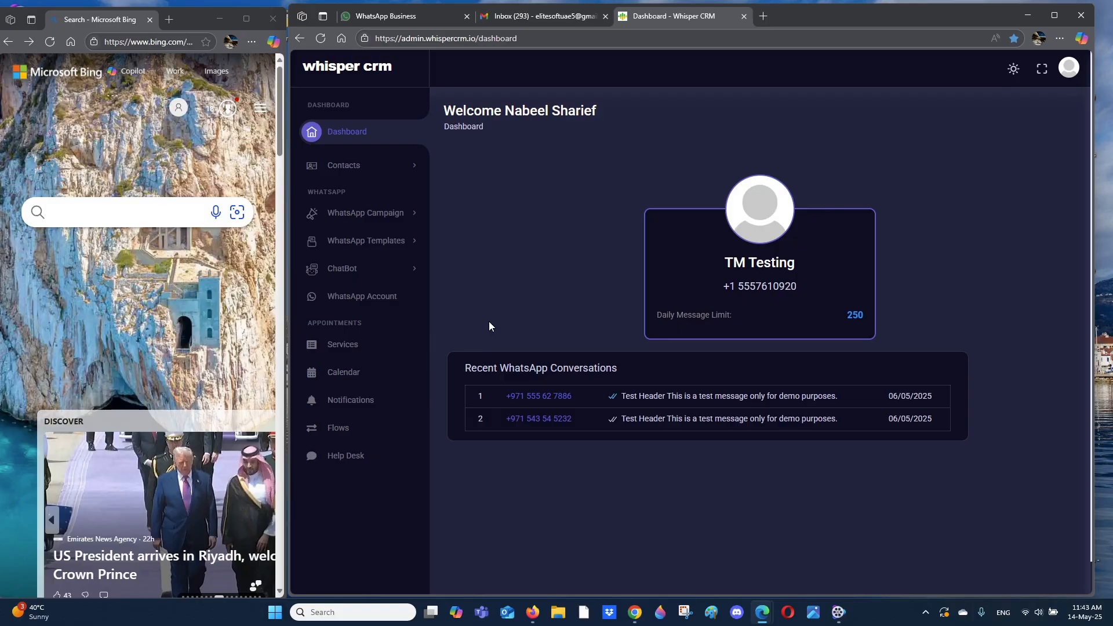
Step: Add a first service on the Services page and copy its public booking link
click(347, 347)
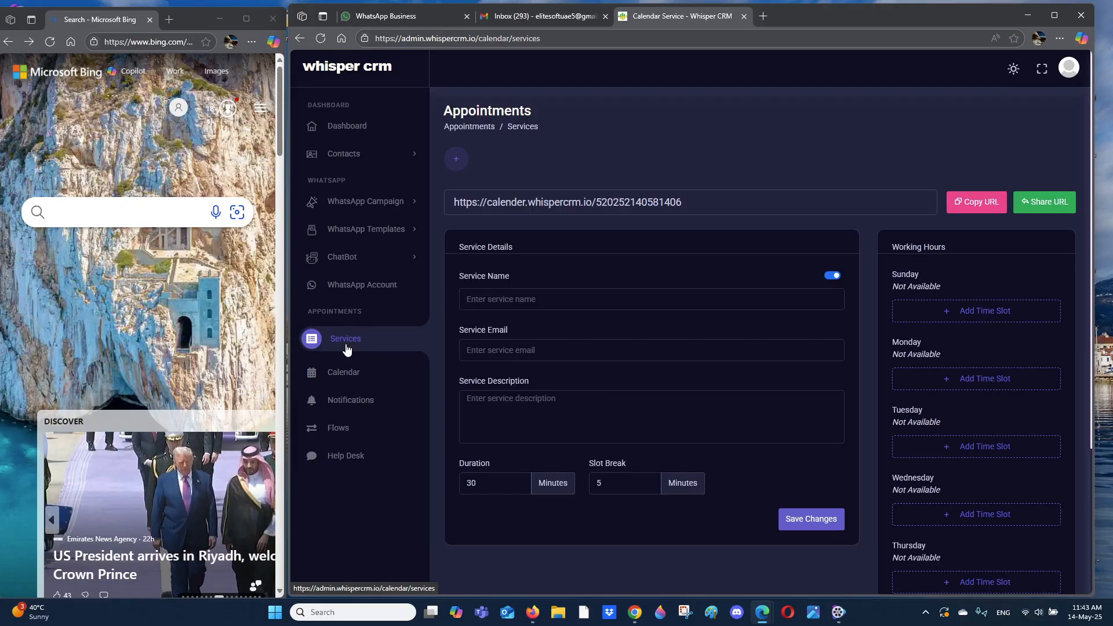
click(459, 161)
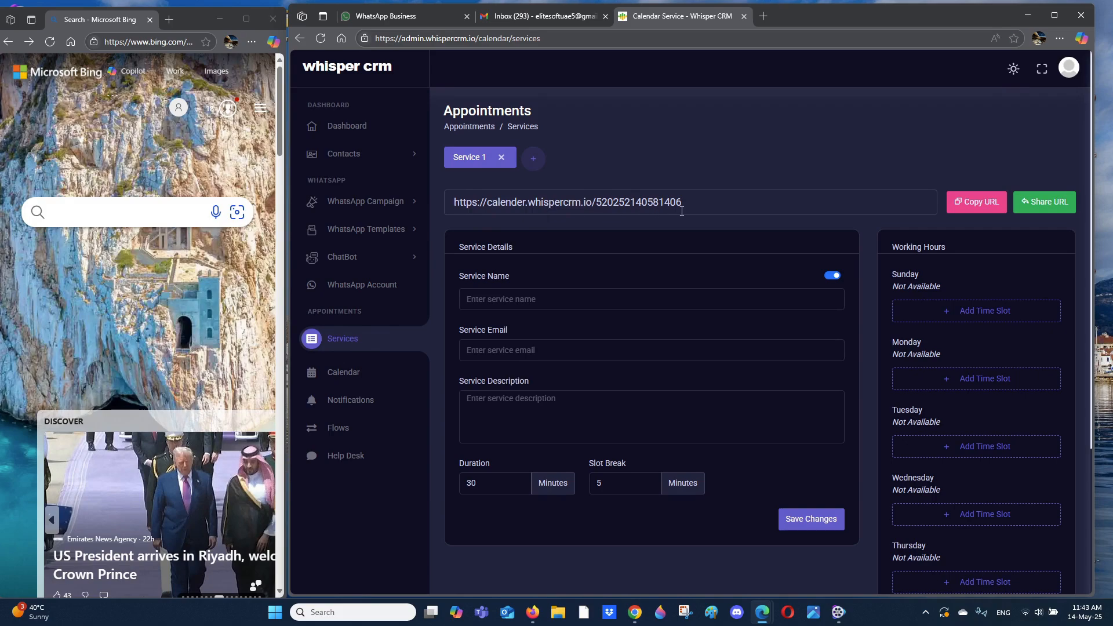
click(967, 207)
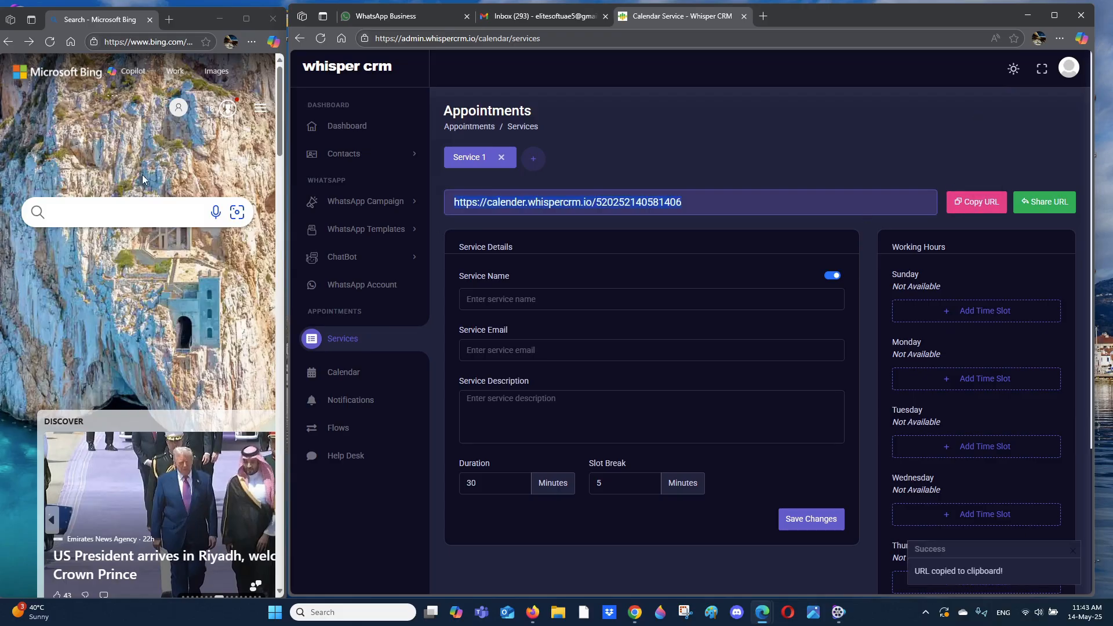
Step: Load the copied booking link in a new side-window tab, then go to Flows
click(169, 21)
click(122, 41)
right_click(122, 42)
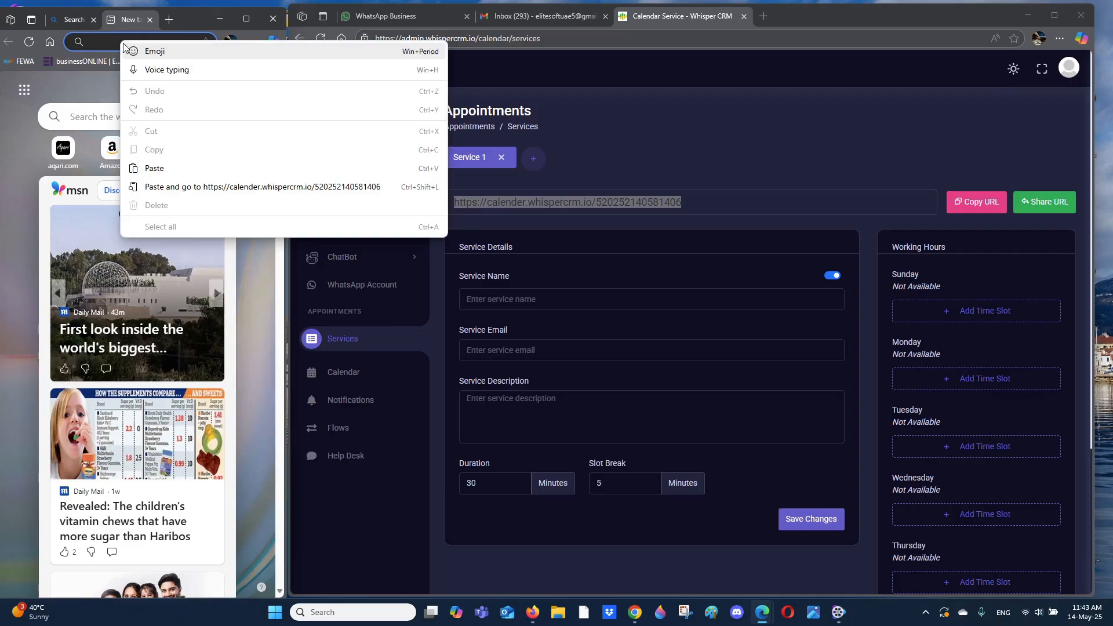
key(Escape)
key(ctrl+v)
key(Return)
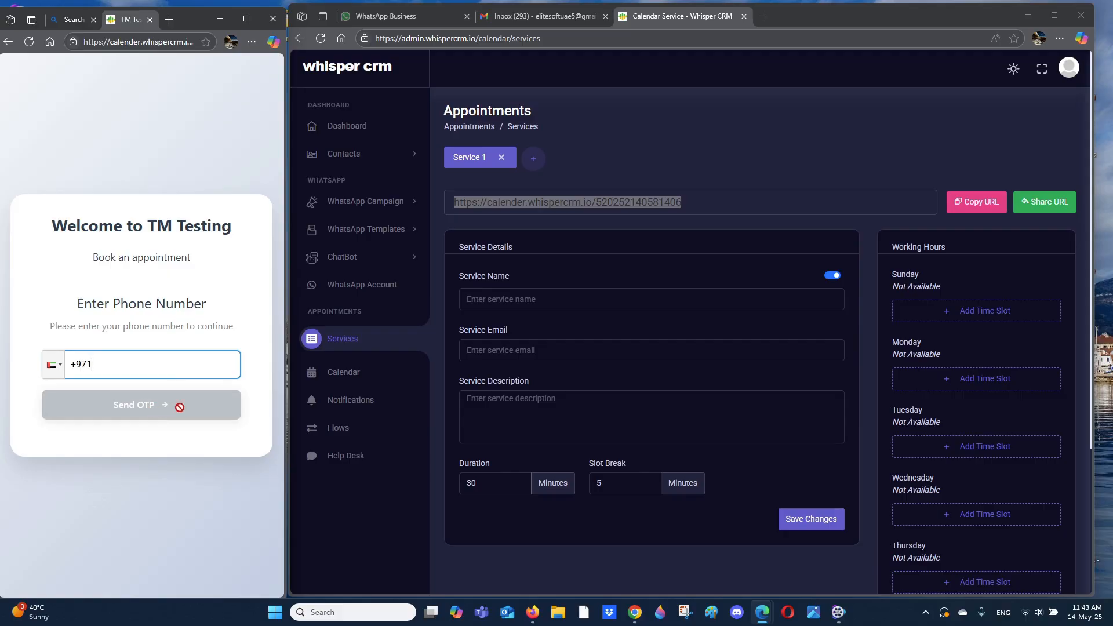
click(339, 432)
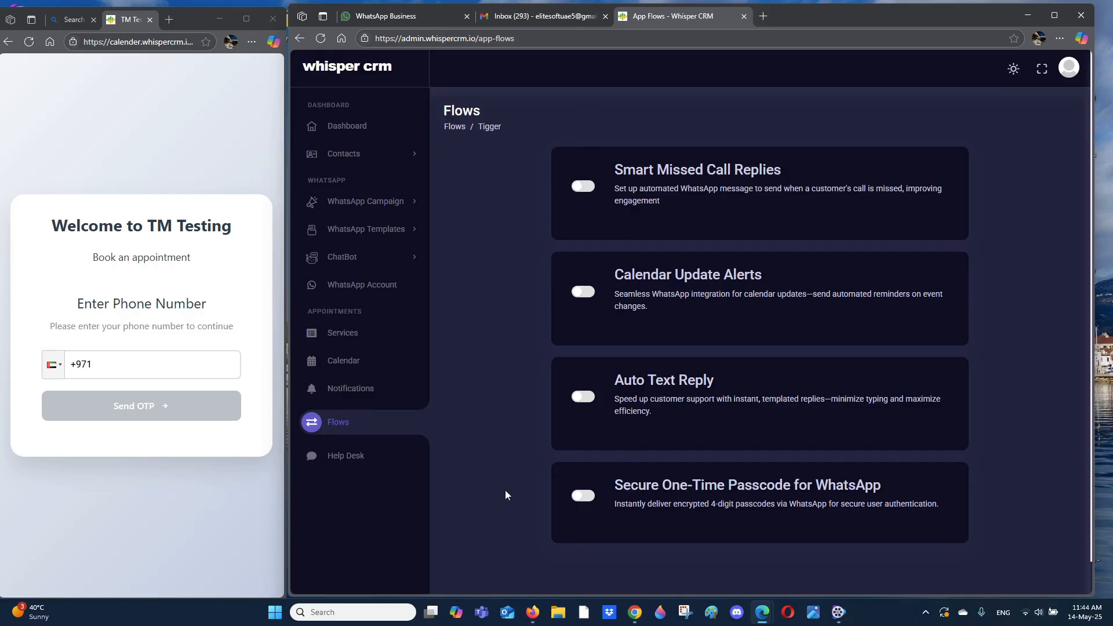
Step: Switch on the Secure One-Time Passcode flow and select the OTP-1 template
scroll(578, 392, down, 1)
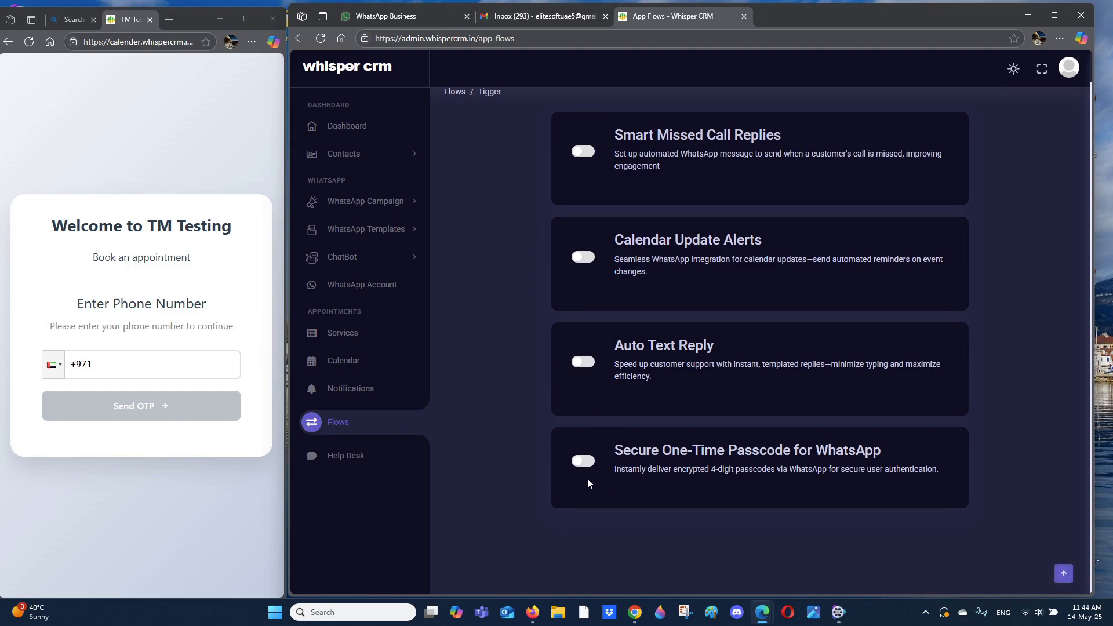
click(583, 462)
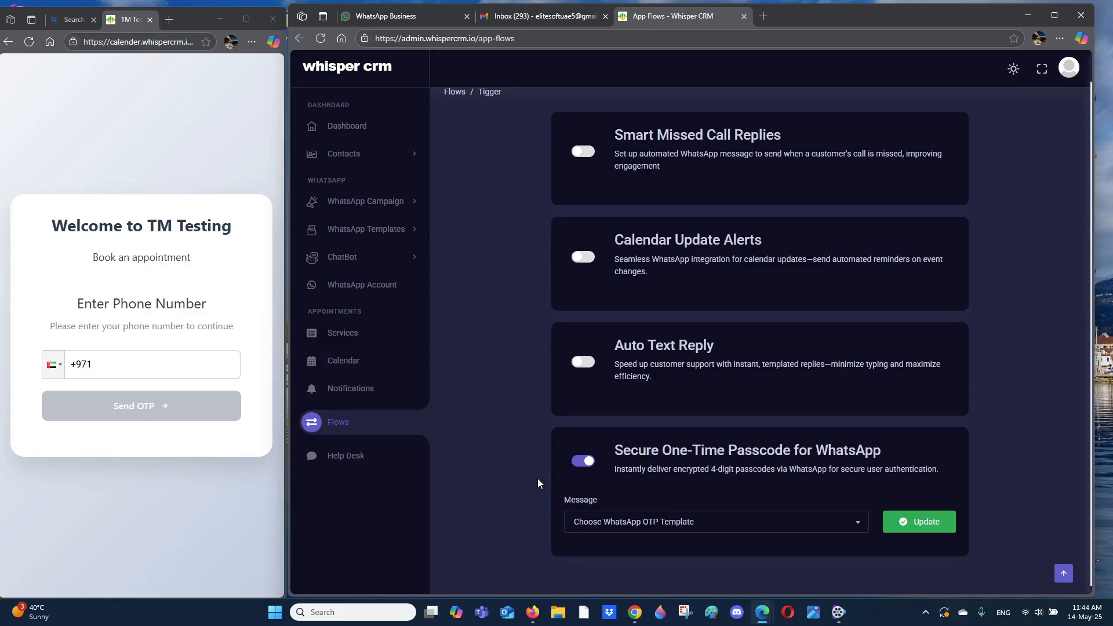
click(631, 524)
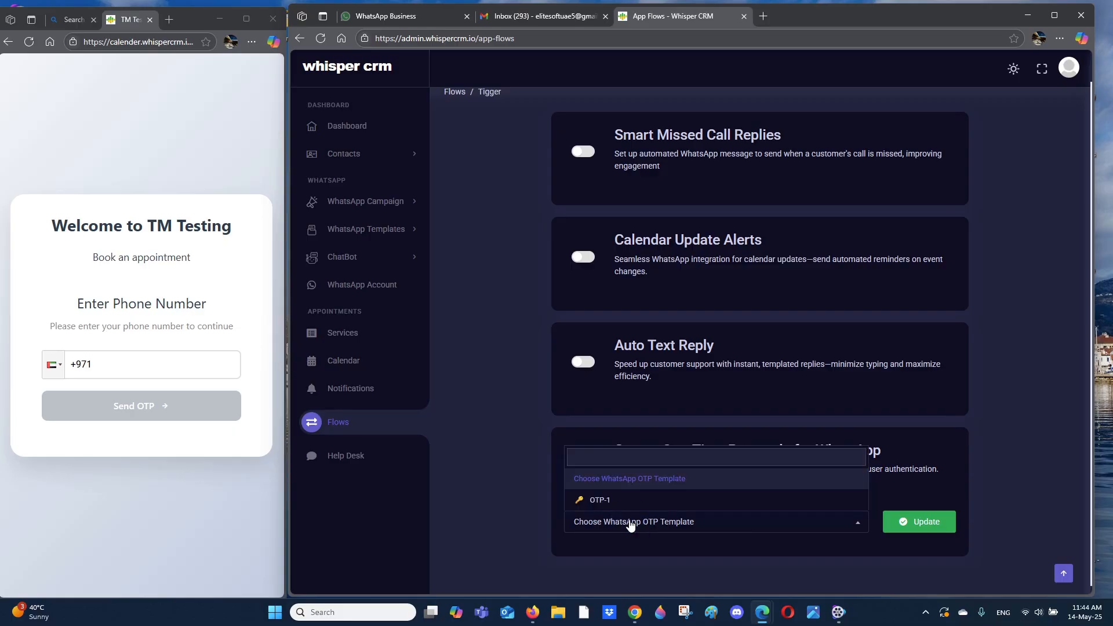
click(602, 503)
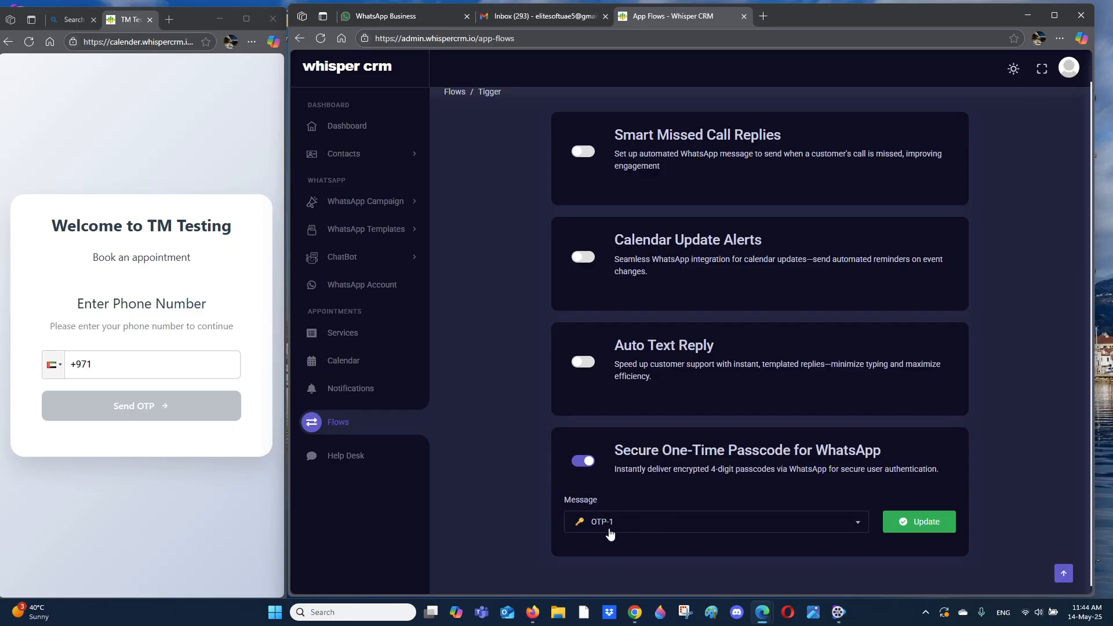
Step: Start a new WhatsApp template with the Authentication category, then return to Flows
click(378, 232)
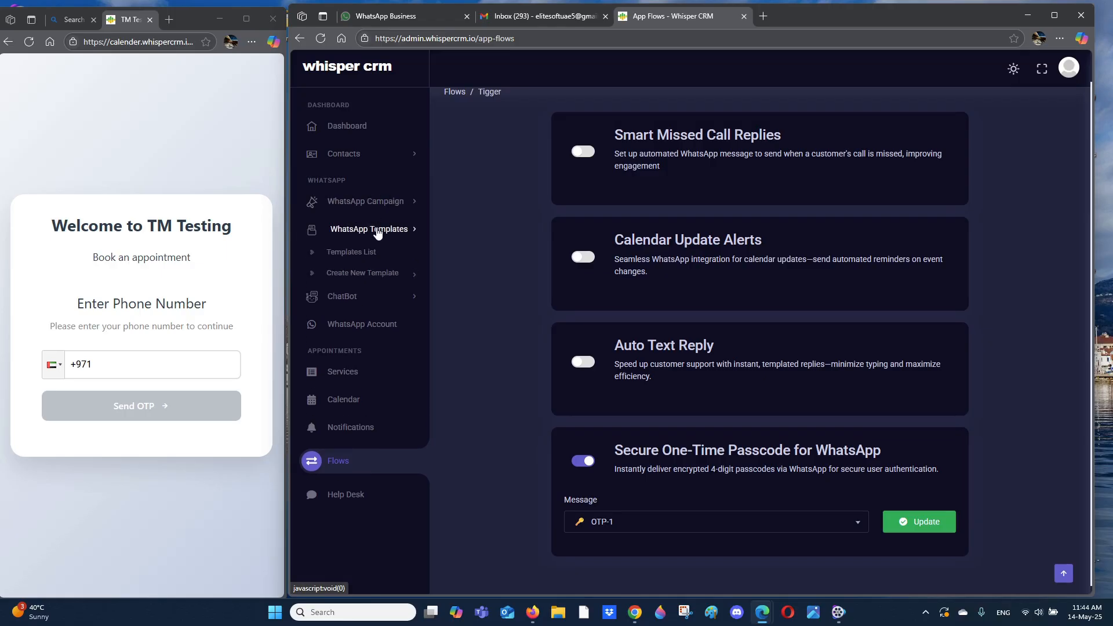
click(361, 254)
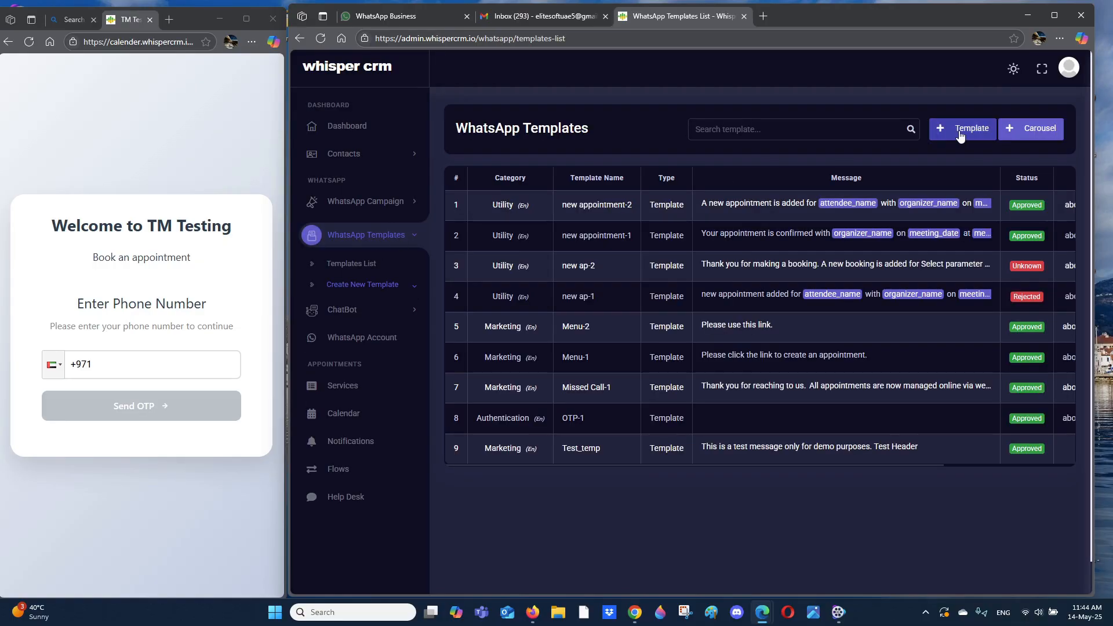
click(960, 131)
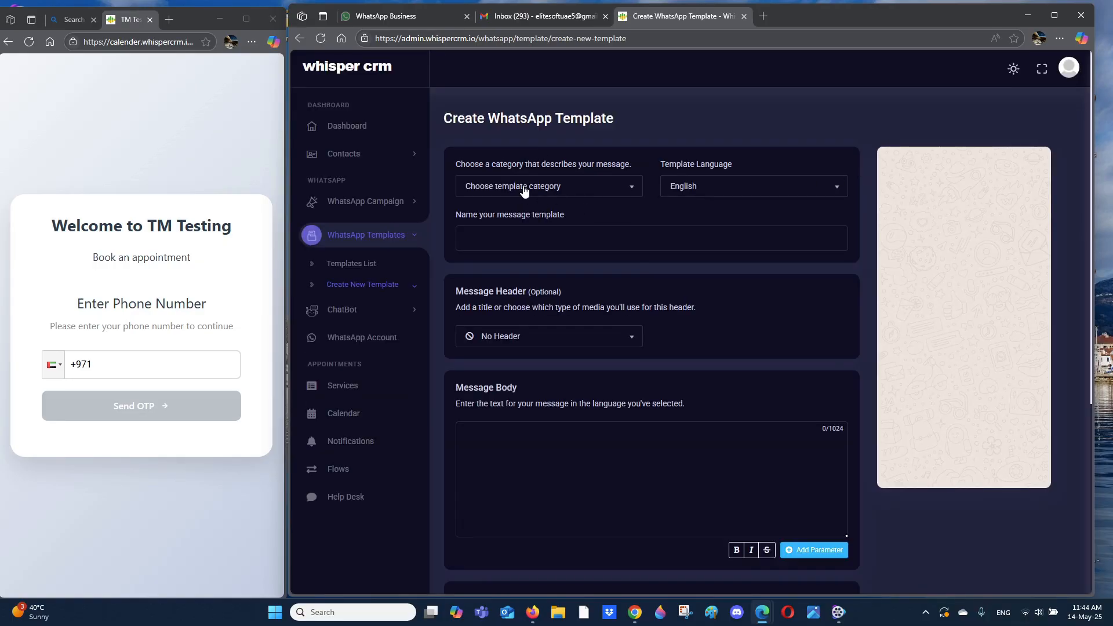
click(525, 192)
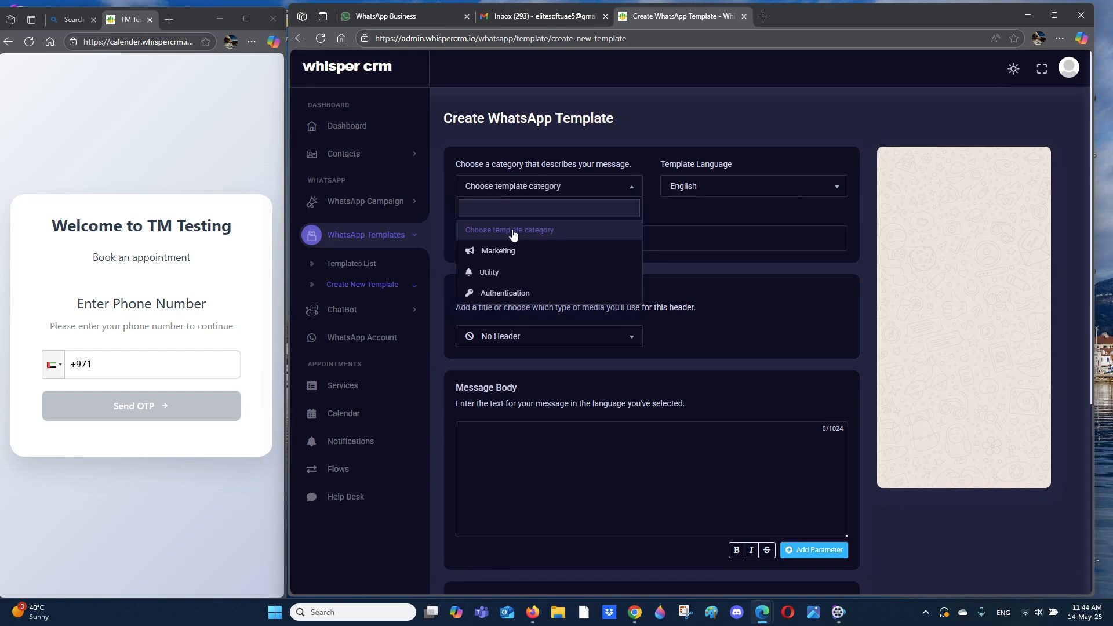
click(504, 293)
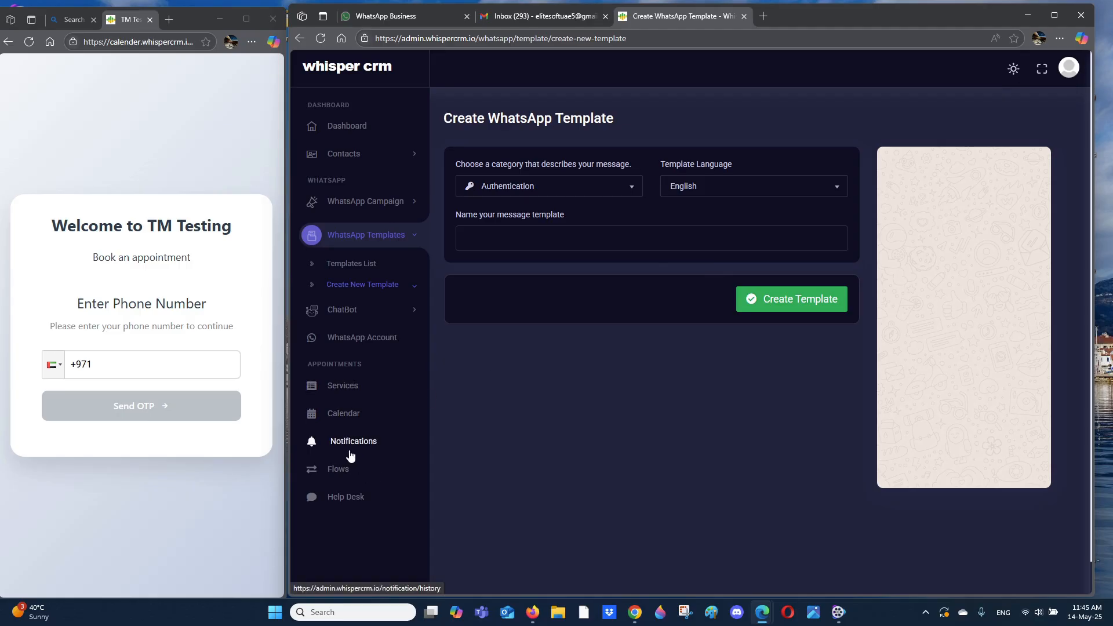
click(342, 470)
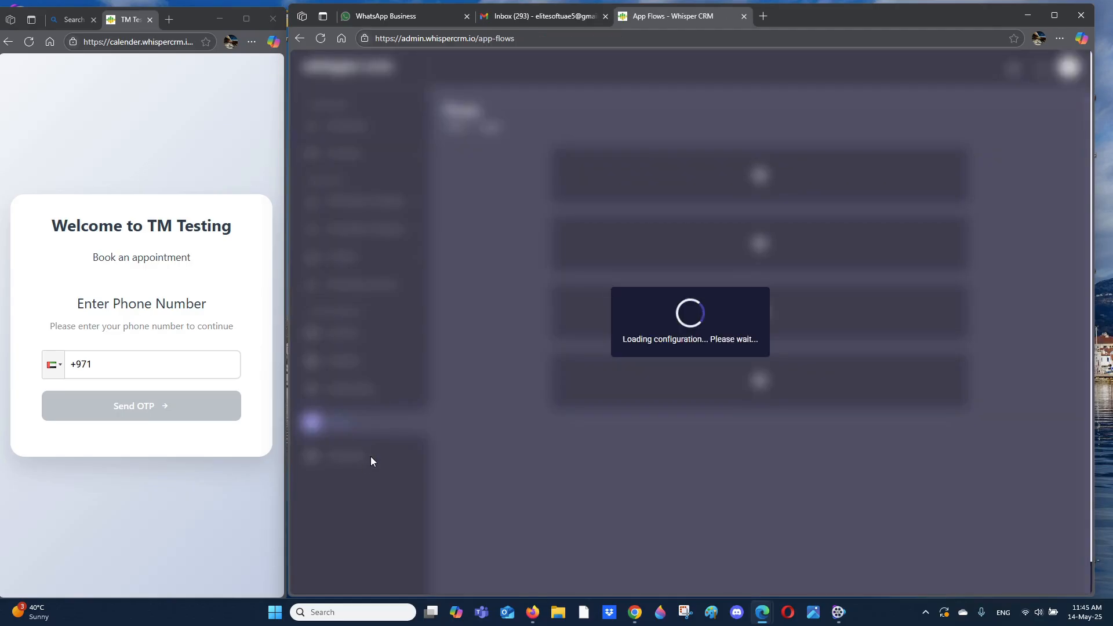
Step: Select OTP-1 for the Secure One-Time Passcode flow, then update and confirm activation
scroll(804, 360, down, 1)
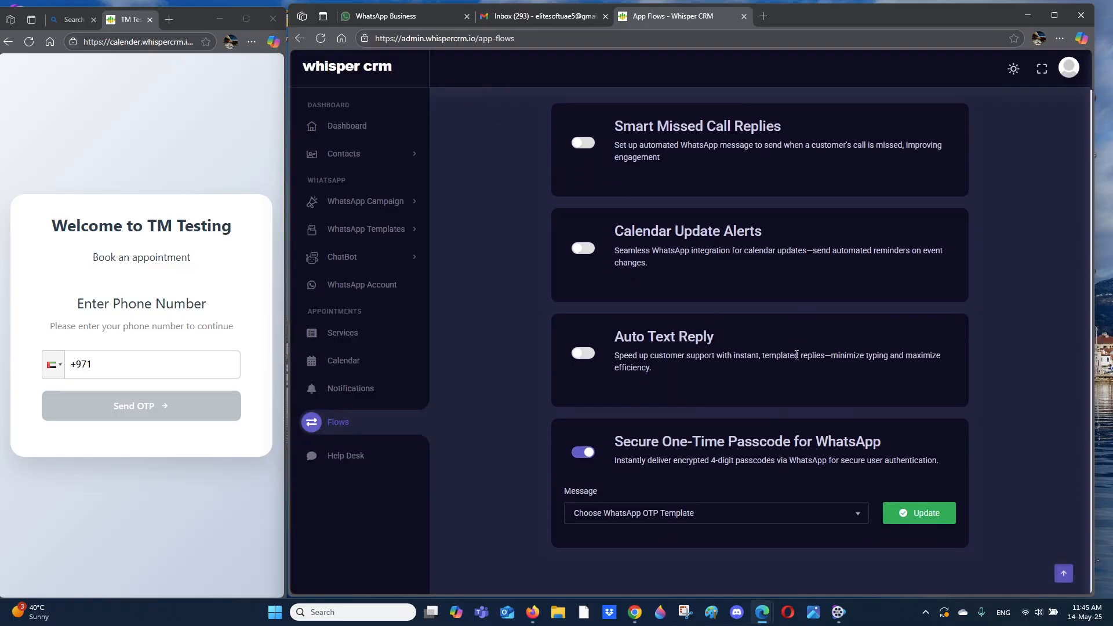
click(677, 515)
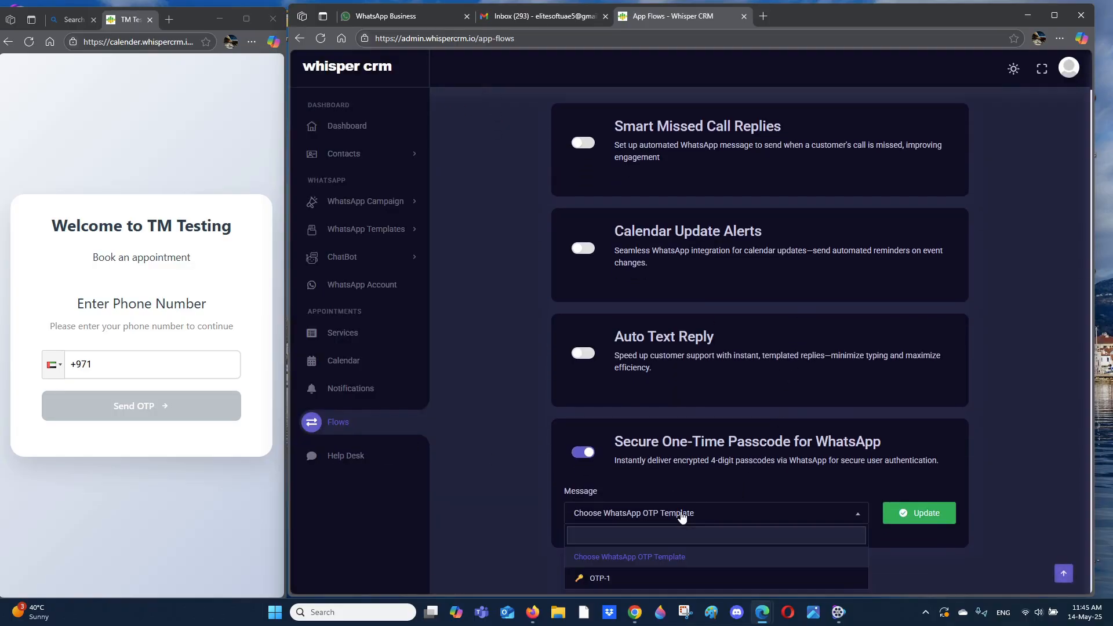
click(594, 579)
click(914, 514)
click(805, 370)
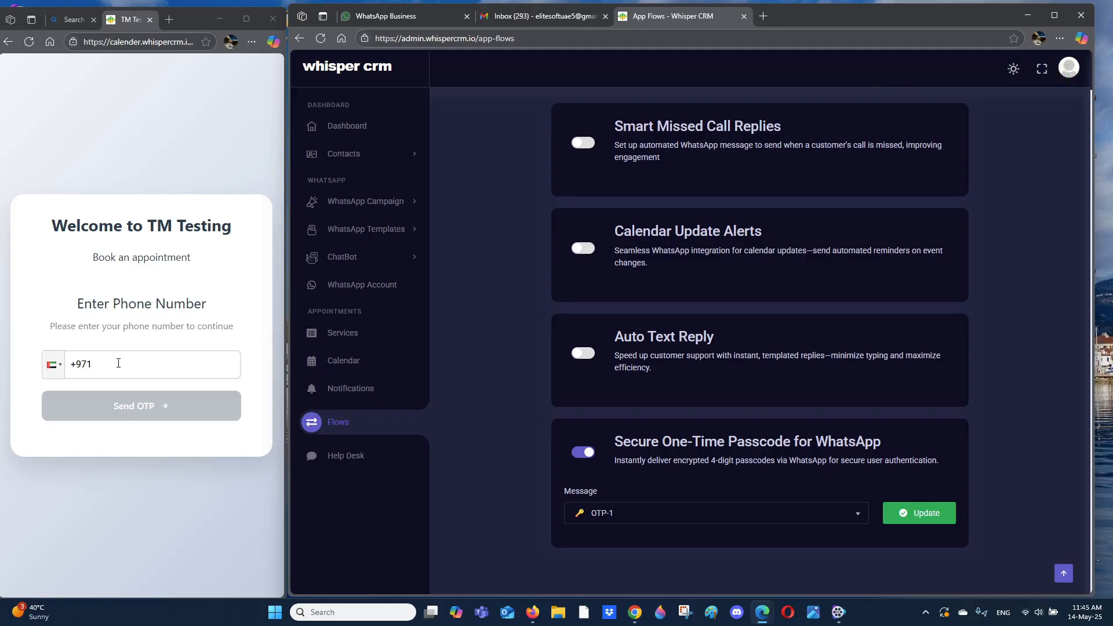
Step: On the booking page, send an OTP to the saved phone number and verify the code
click(119, 363)
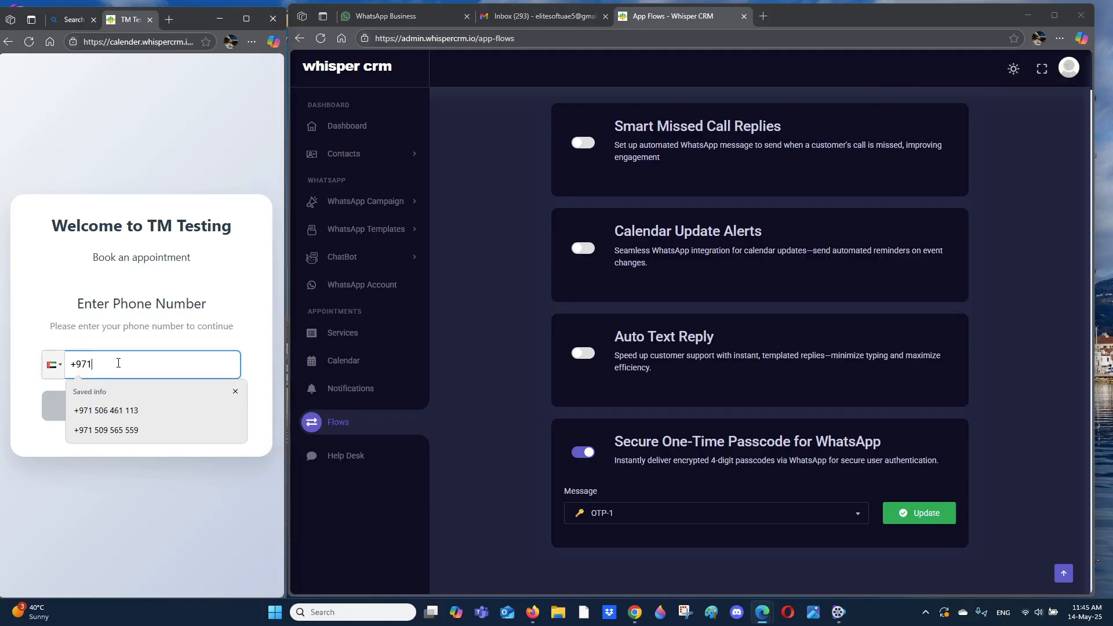
click(141, 432)
click(148, 406)
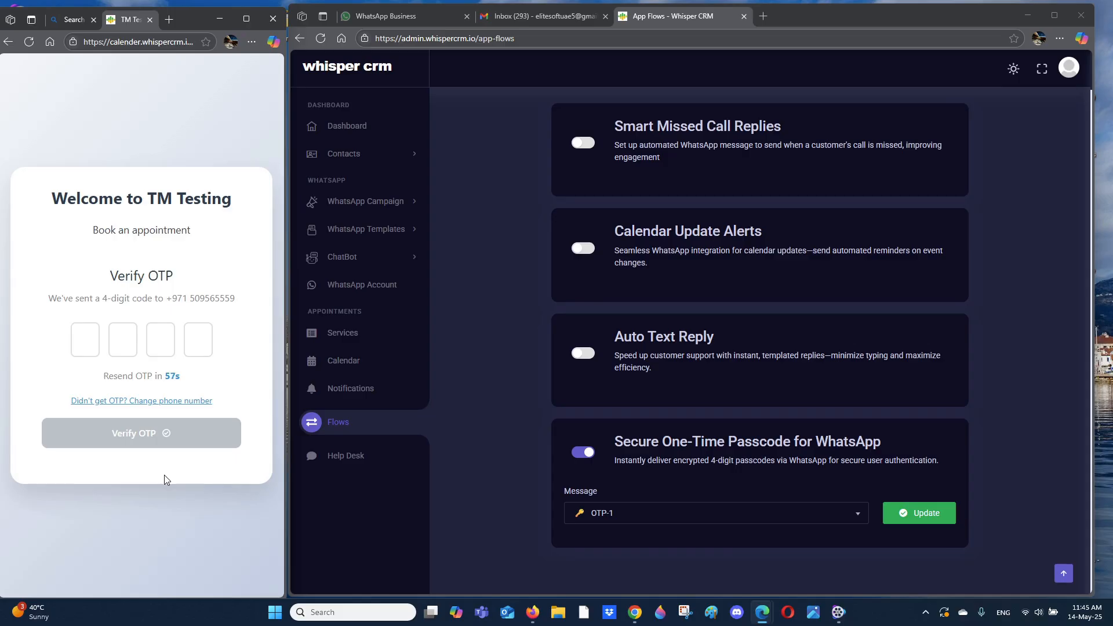
click(95, 335)
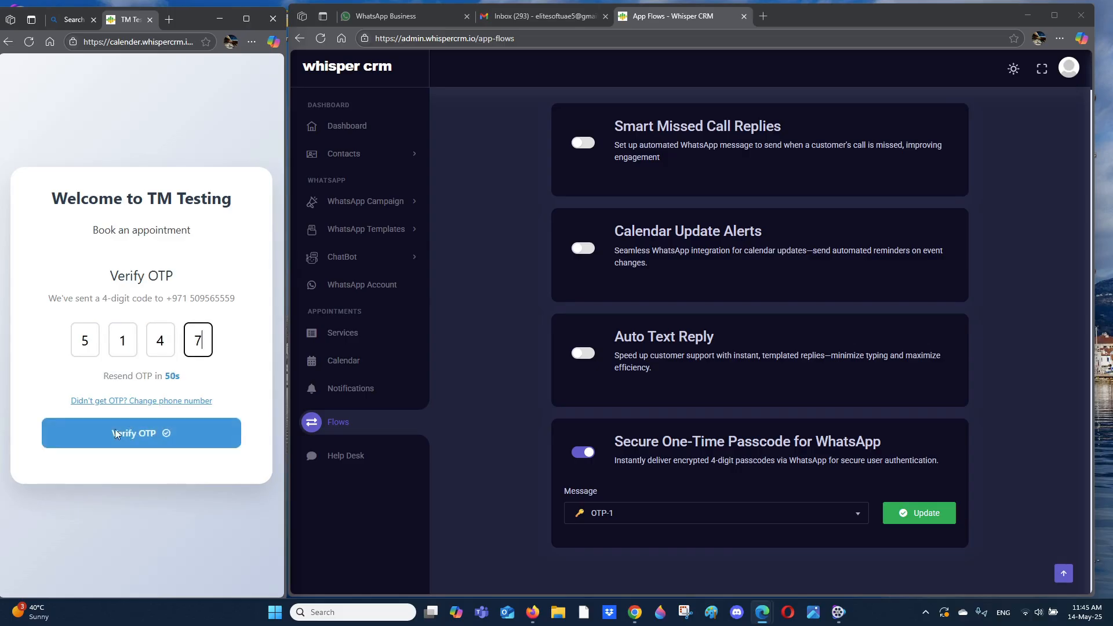
click(134, 432)
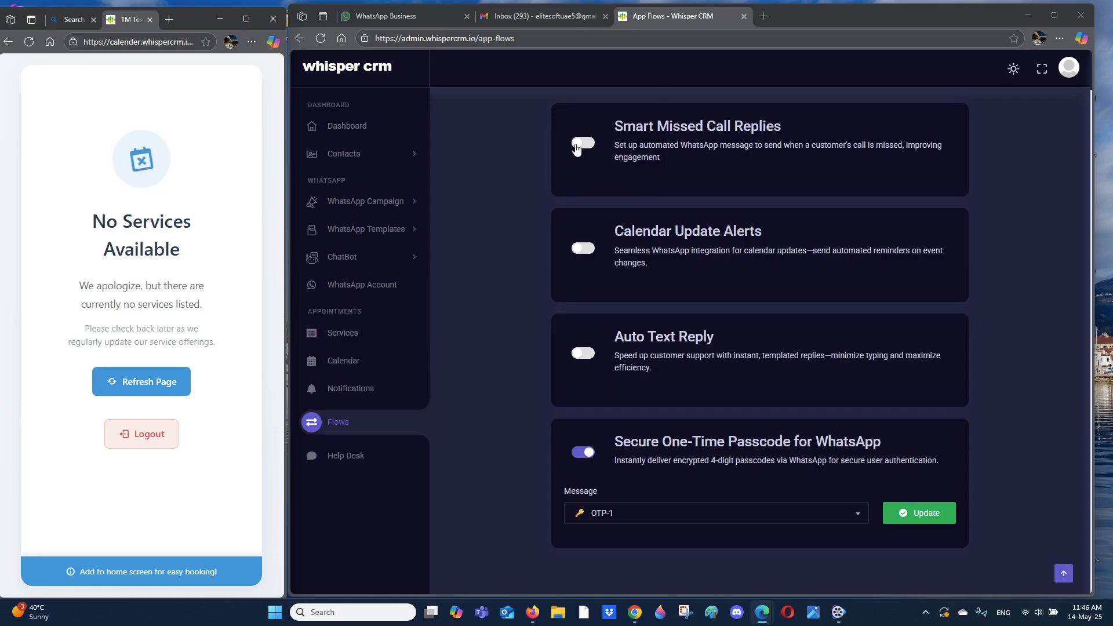
click(351, 335)
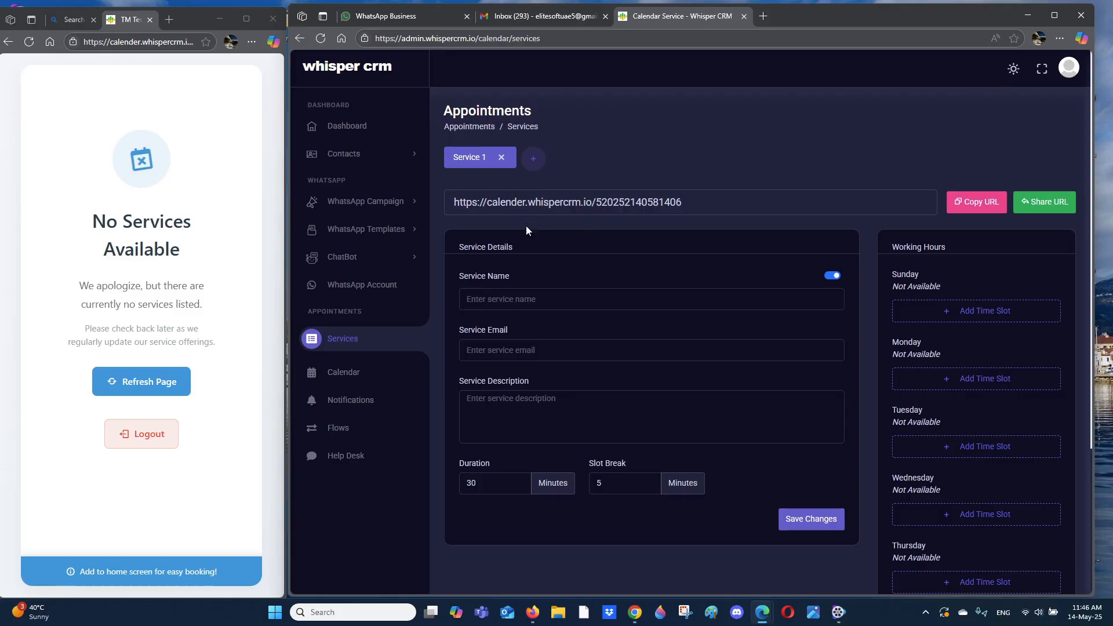
Step: Fill the service name and email from saved details and type the description
click(526, 301)
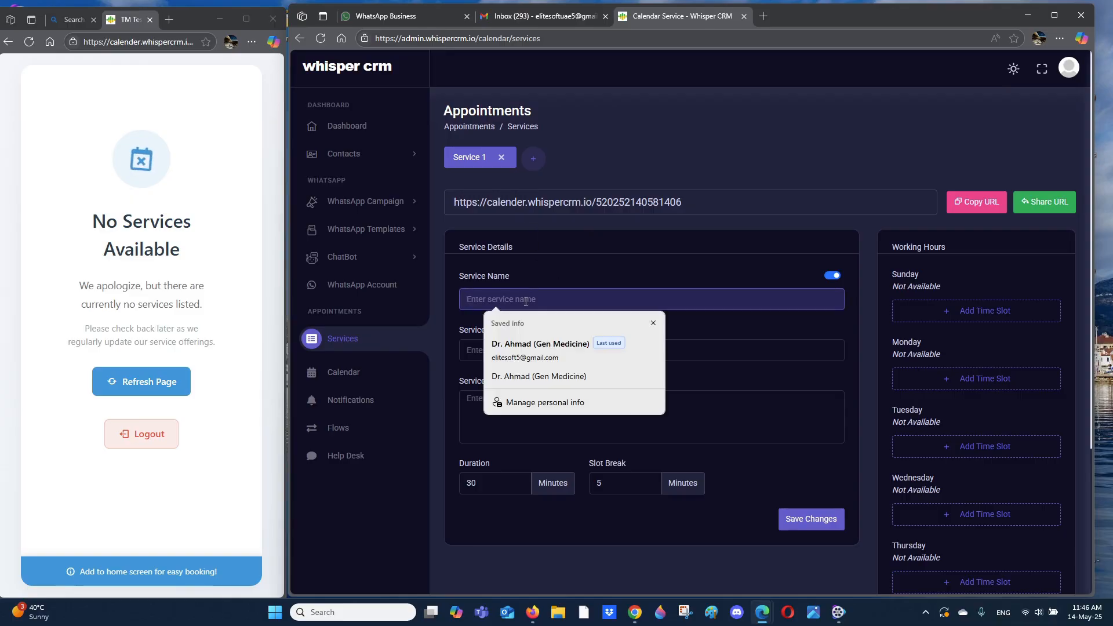
click(539, 344)
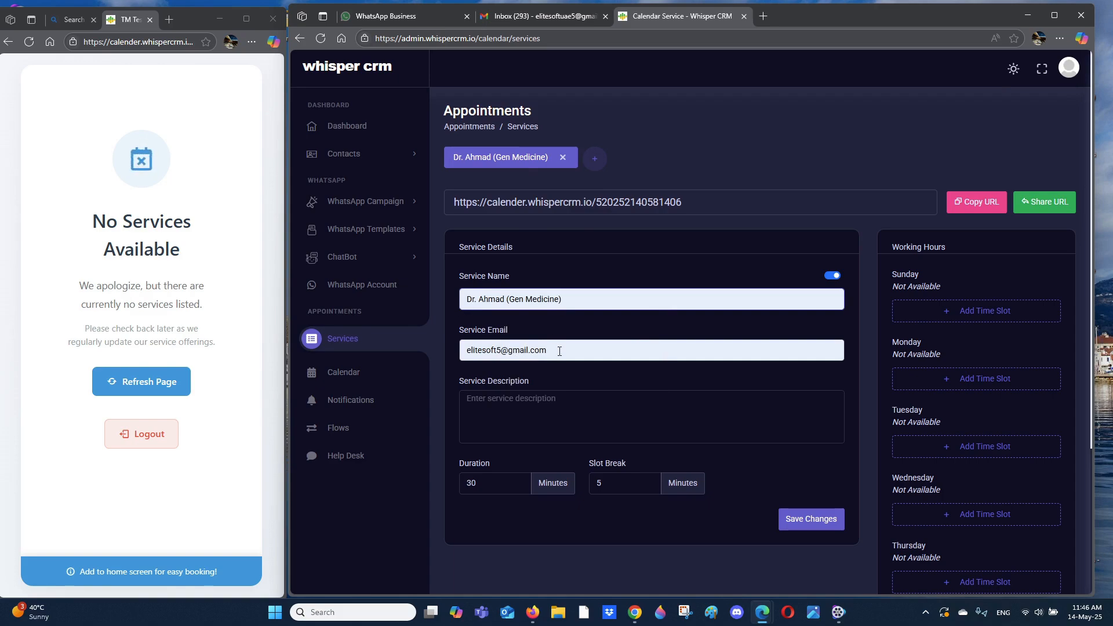
click(537, 402)
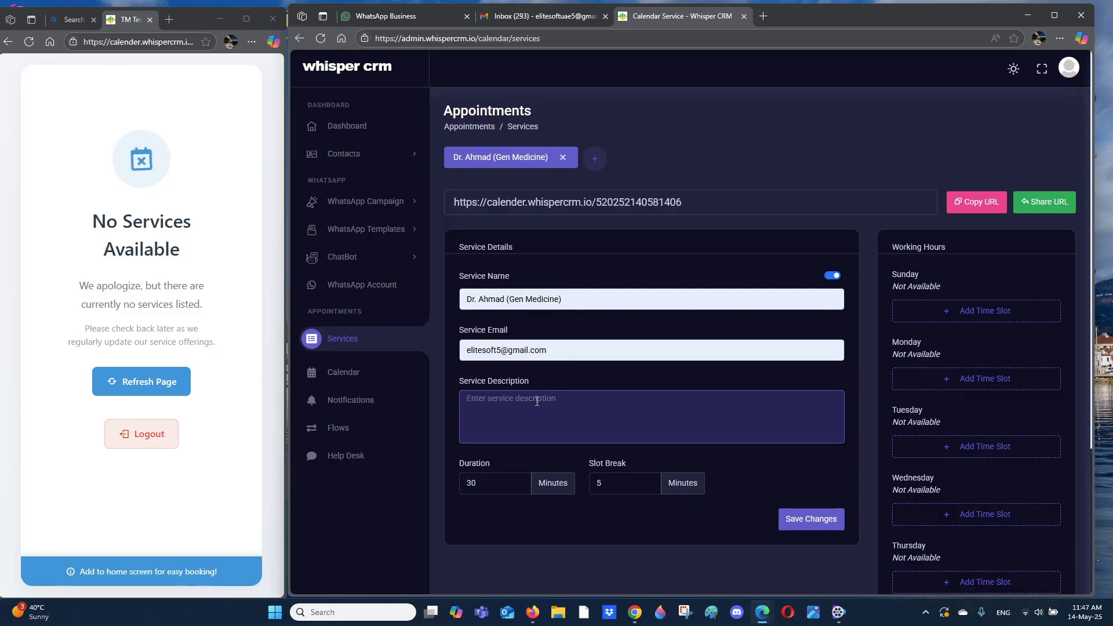
text(30 Years p)
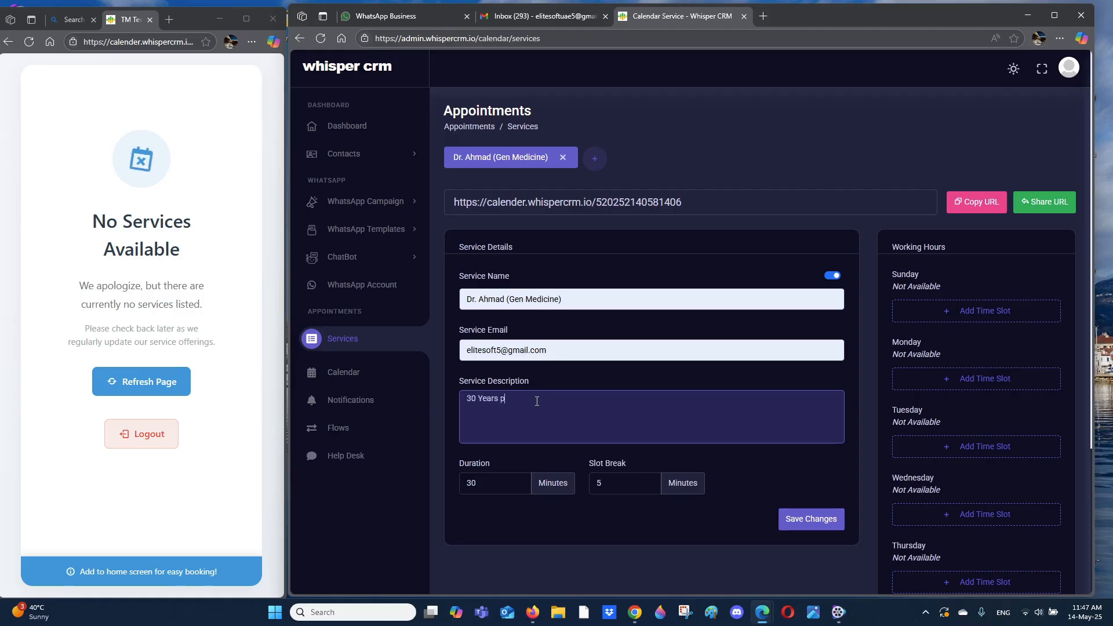
key(BackSpace)
text(Pf Experience)
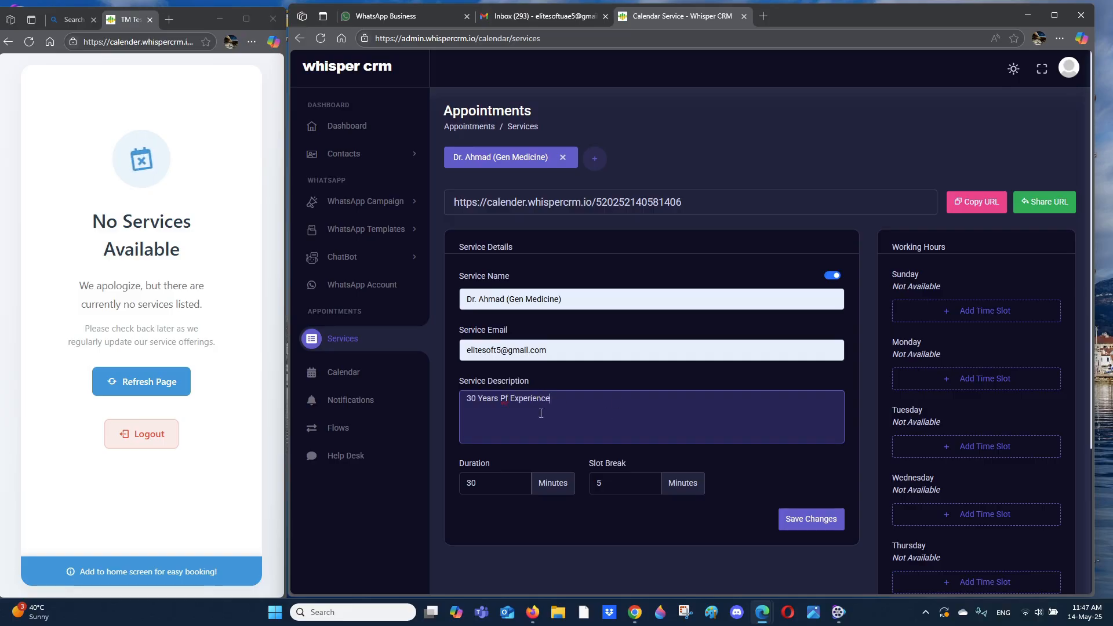
Step: Fix the description's typos so it reads '30 Years Of Experience'
click(504, 399)
drag(503, 398, 505, 404)
text(Of)
click(507, 401)
text(f)
right_click(551, 399)
click(628, 454)
click(841, 467)
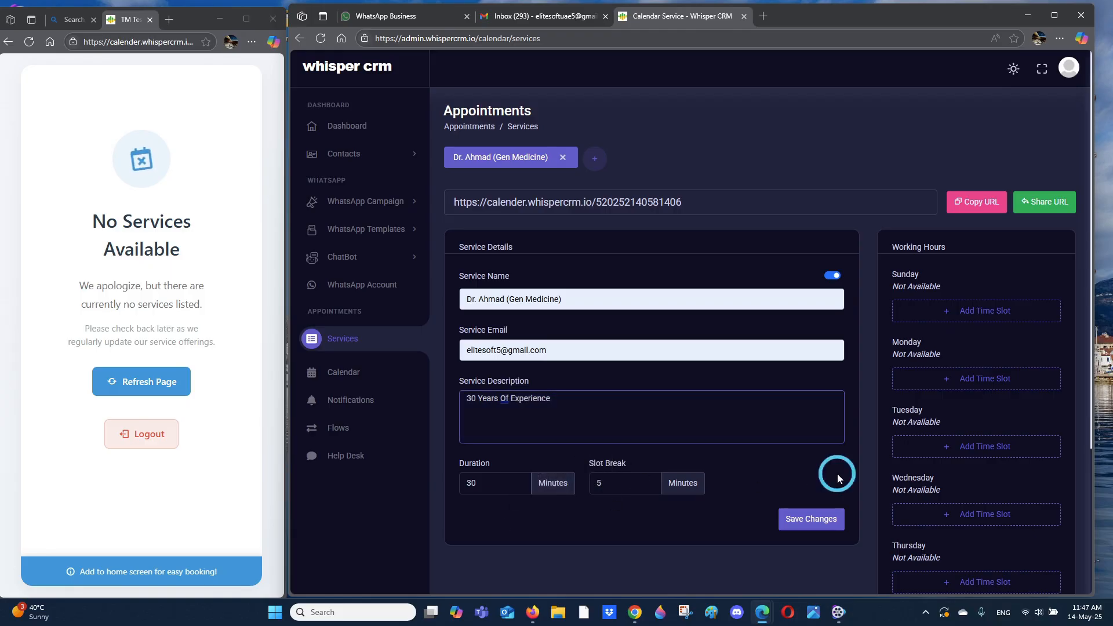
scroll(948, 353, down, 2)
Step: Add 09:00 AM–05:00 PM working-hours slots for Monday and Tuesday
scroll(949, 354, up, 1)
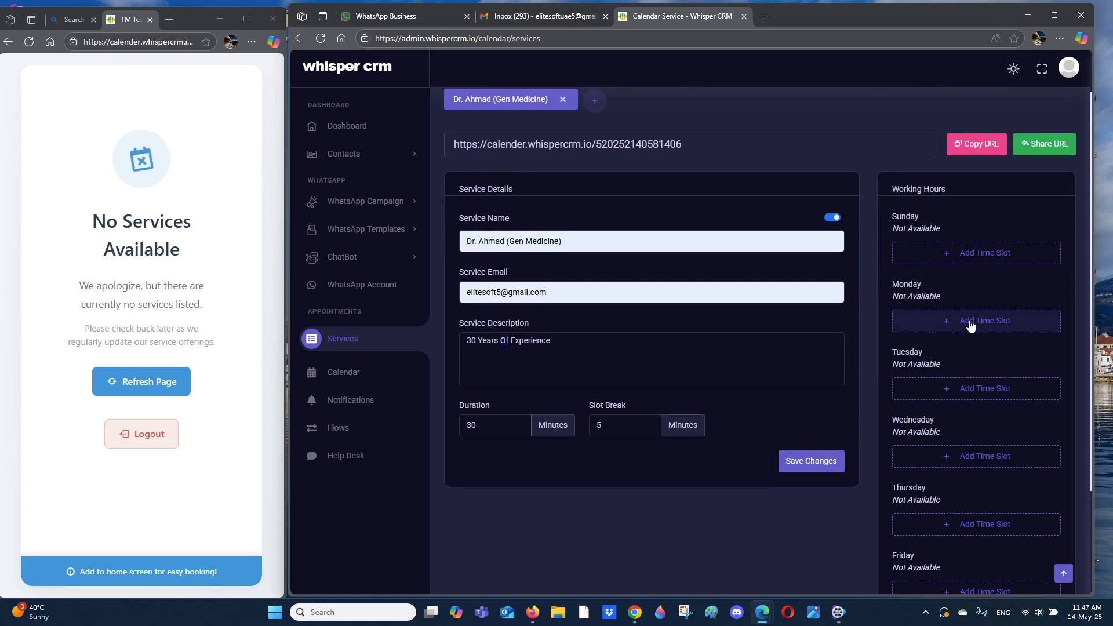
scroll(975, 350, down, 1)
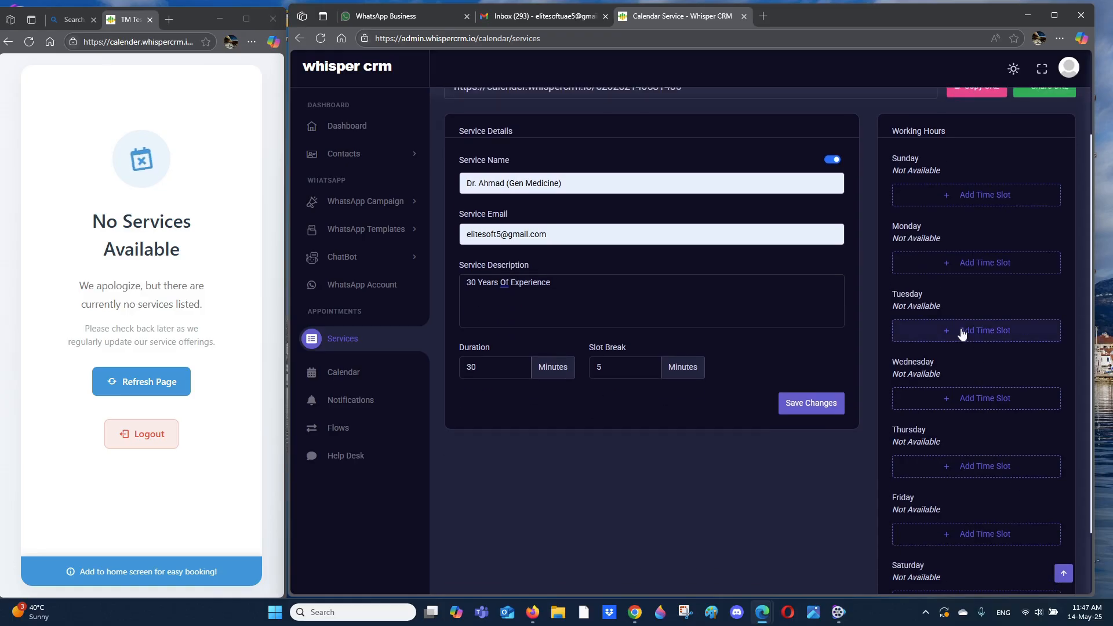
click(967, 263)
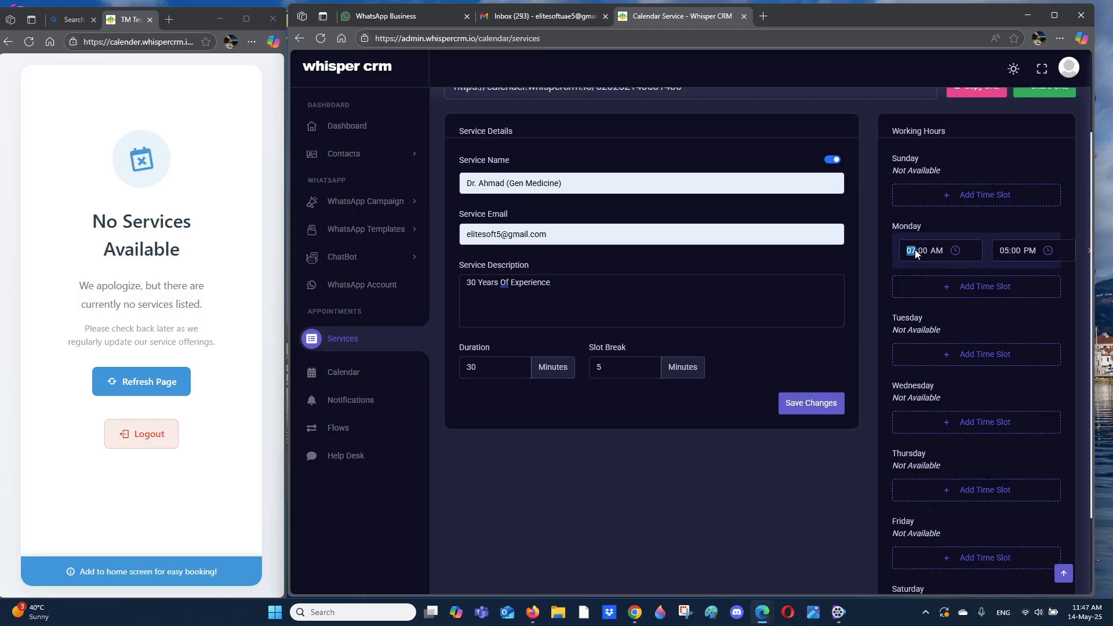
text(9)
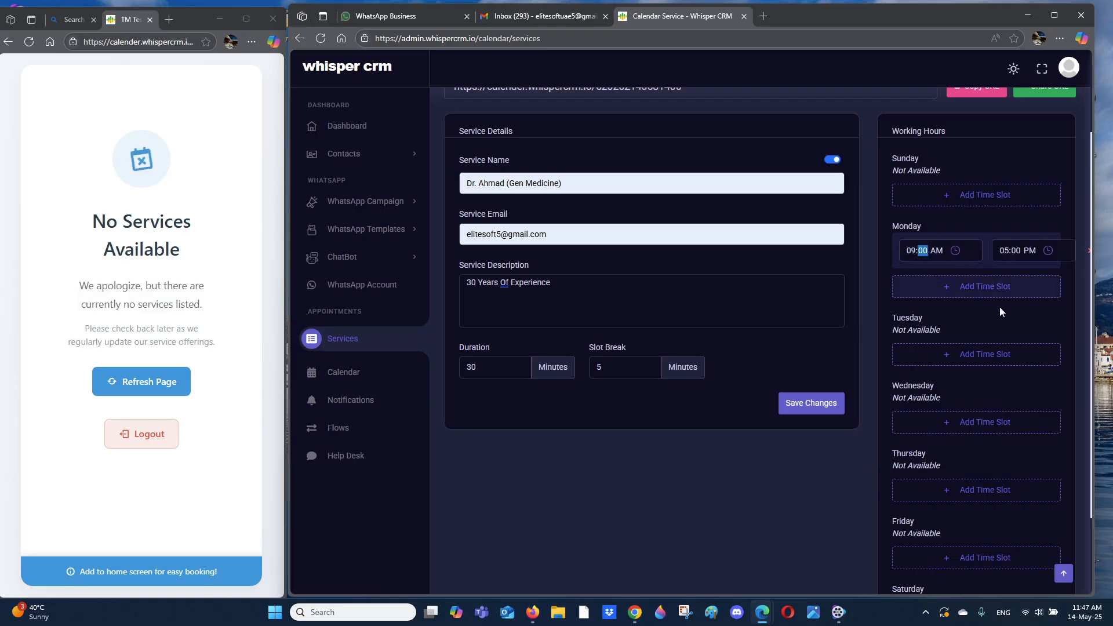
click(981, 355)
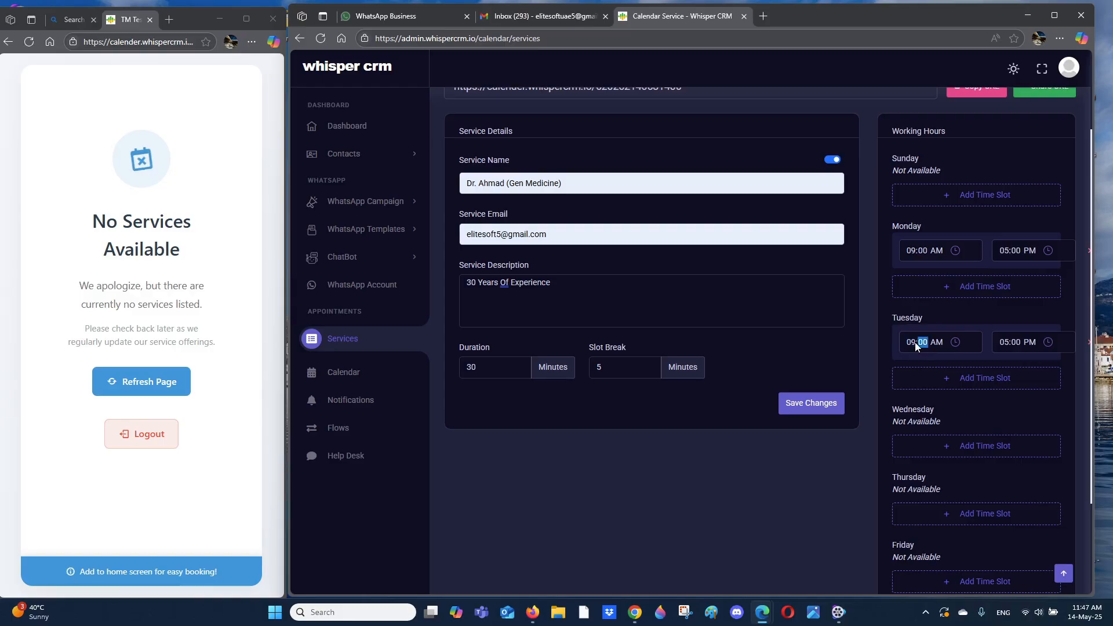
click(994, 408)
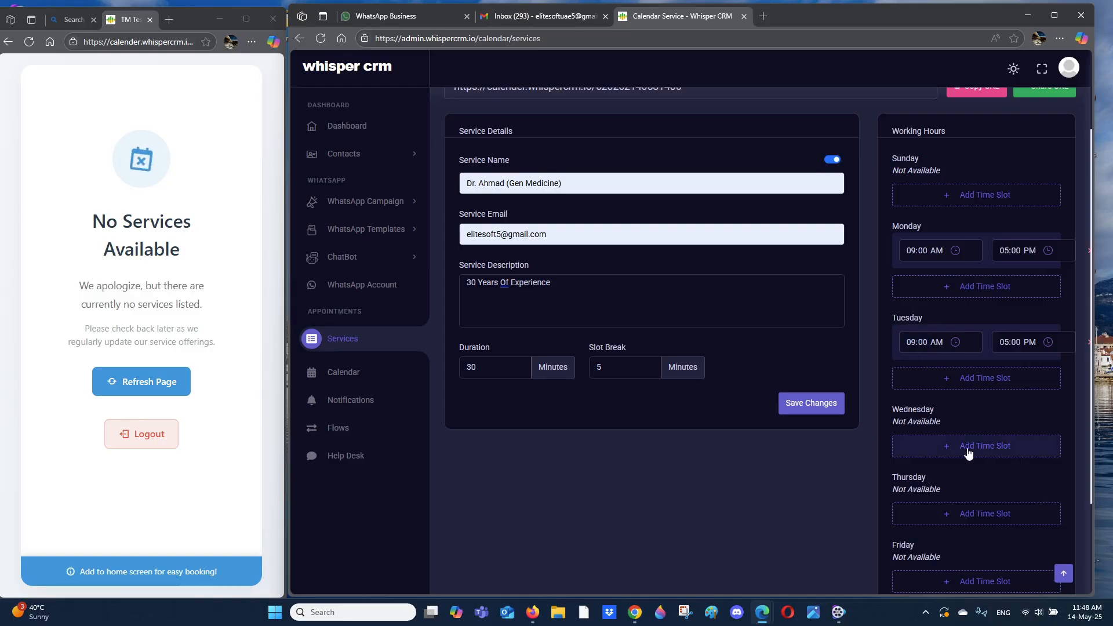
scroll(951, 426, down, 2)
Step: Give Wednesday two slots: 09:00 AM–01:00 PM and 05:00 AM–08:00 PM
click(961, 341)
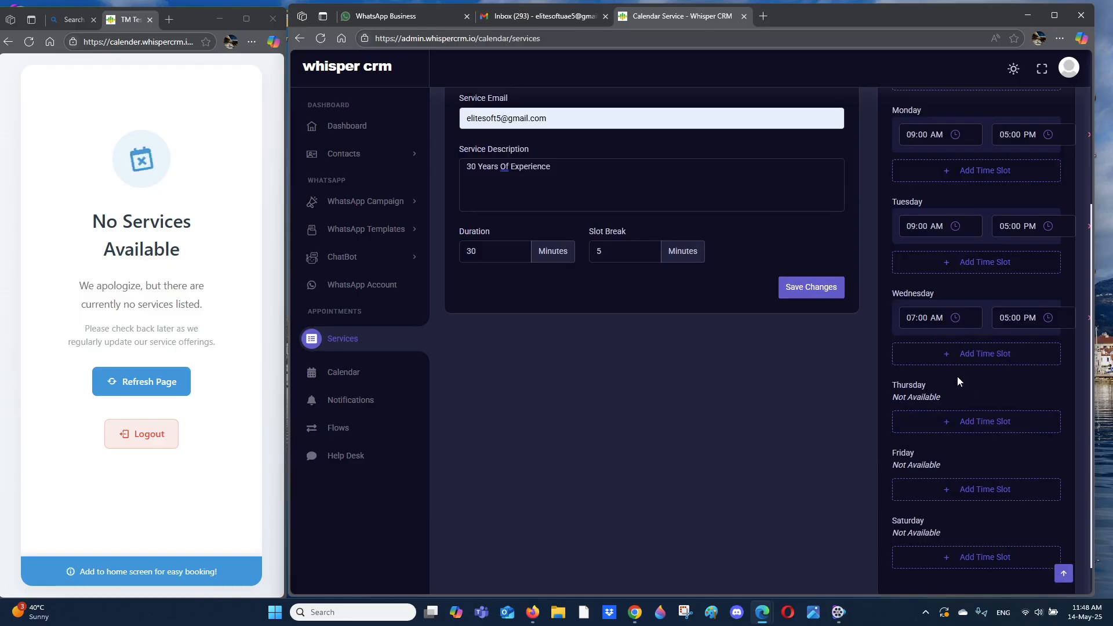
click(913, 319)
click(1006, 318)
text(01)
click(988, 355)
click(907, 360)
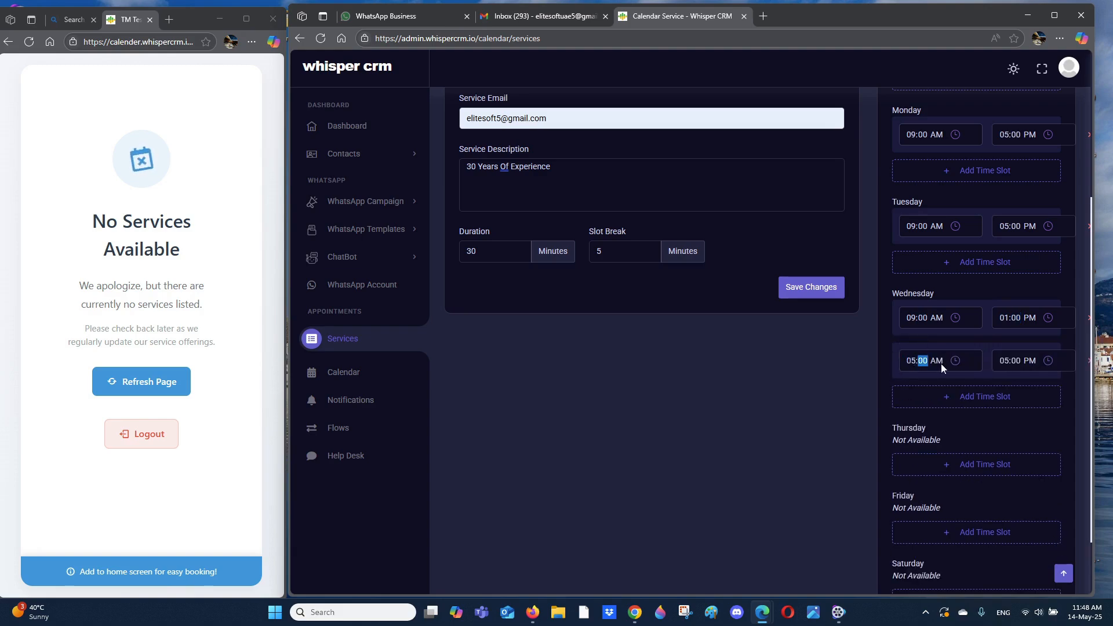
click(1004, 361)
text(8)
click(830, 402)
Step: Add a Thursday working-hours slot of 07:00 AM–05:00 PM
scroll(994, 382, down, 1)
click(977, 384)
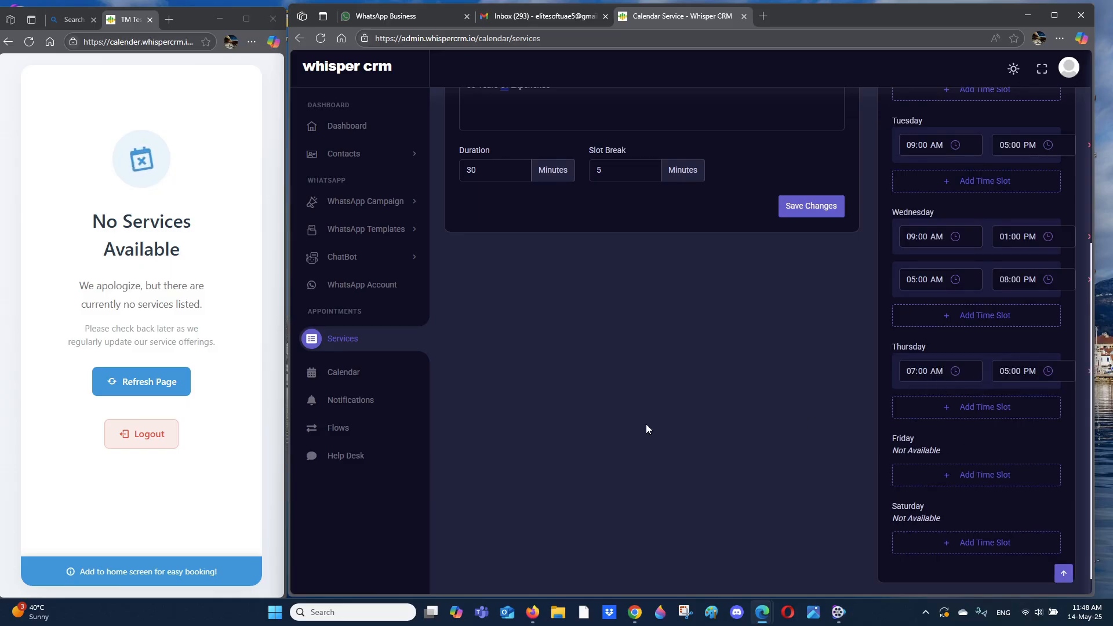
scroll(646, 424, up, 1)
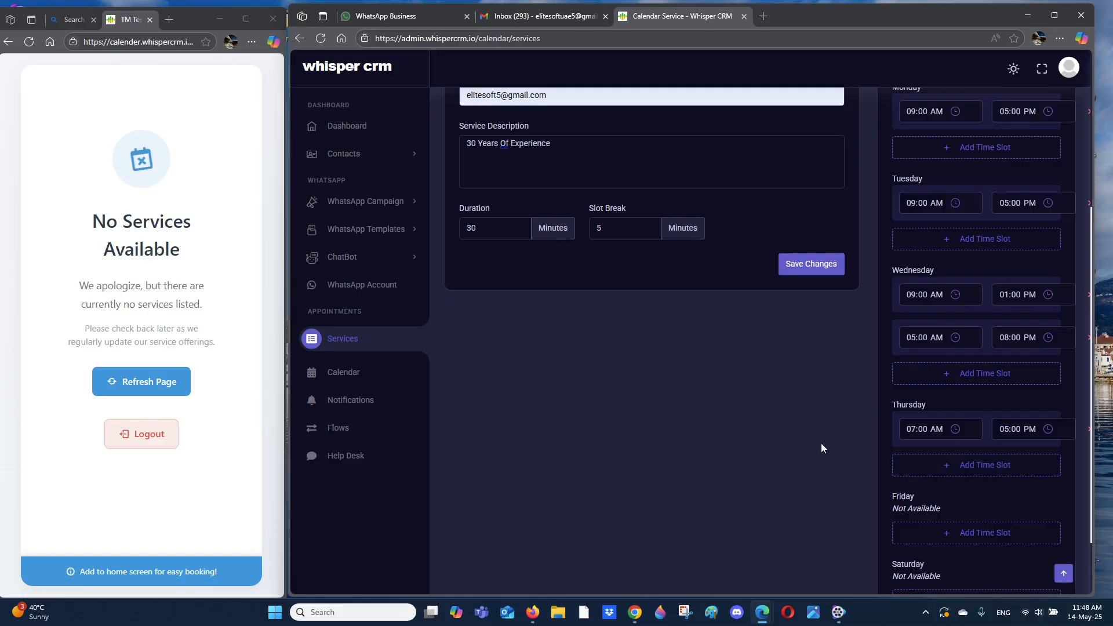
scroll(724, 448, up, 2)
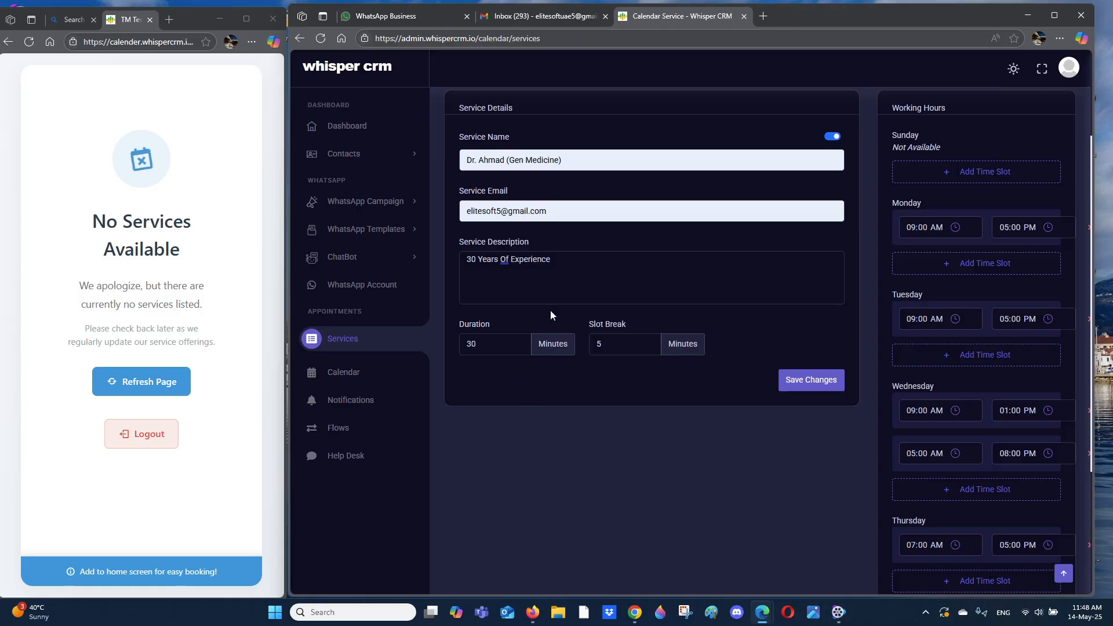
Step: Set the appointment duration to 15 minutes, leaving the slot break at 5 minutes
click(506, 348)
click(636, 347)
click(635, 342)
scroll(667, 392, up, 2)
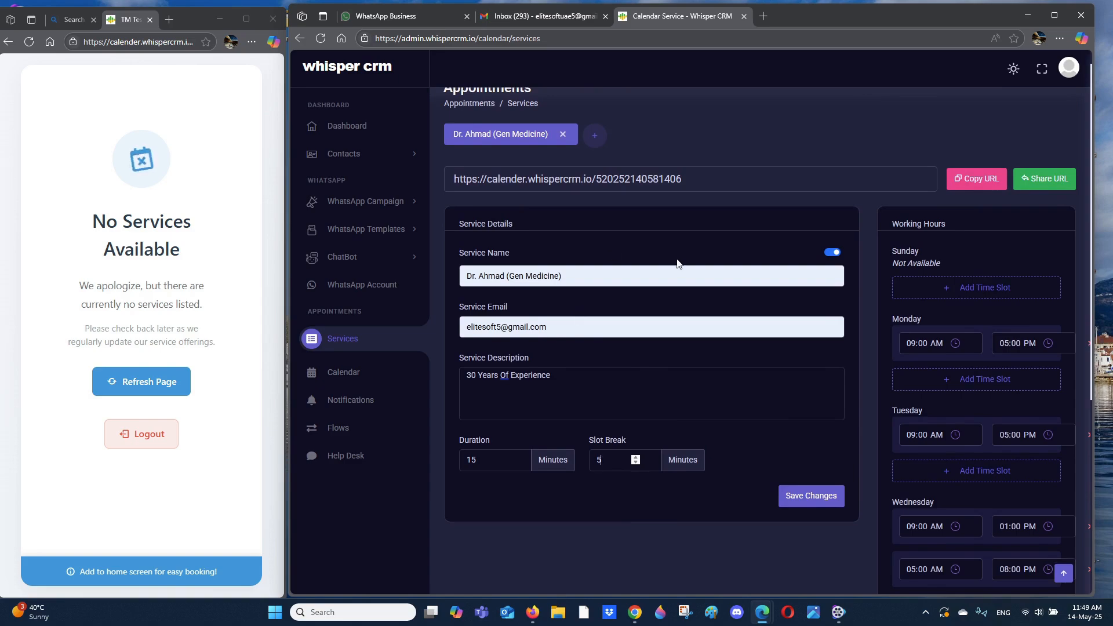
Step: Add a dentist service with the saved email and description '25 Years Of Experience'
click(595, 137)
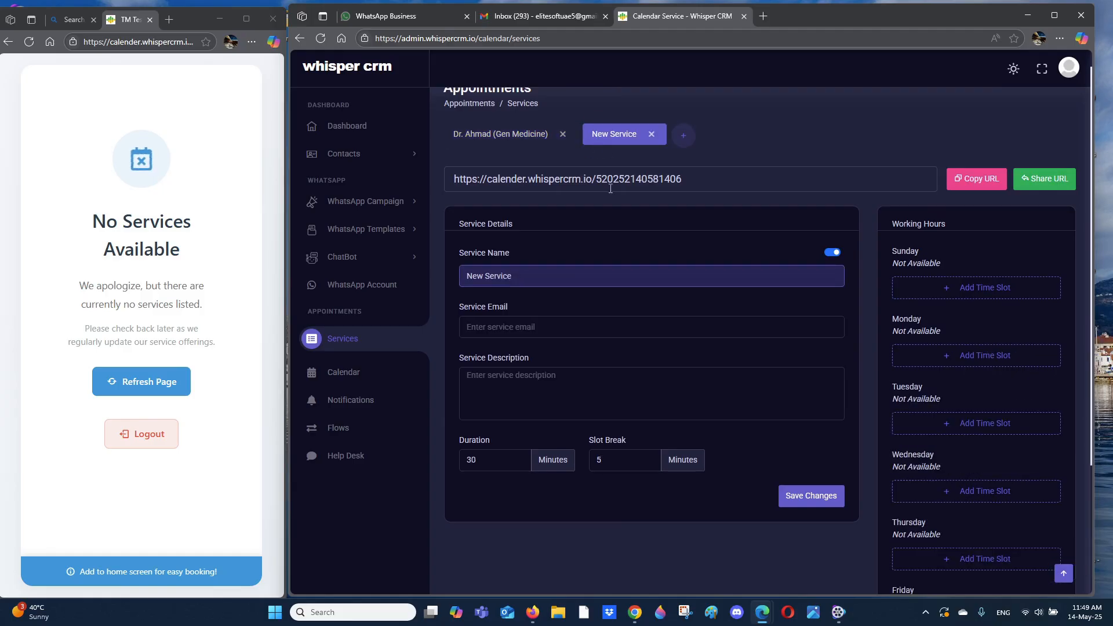
key(ctrl+a)
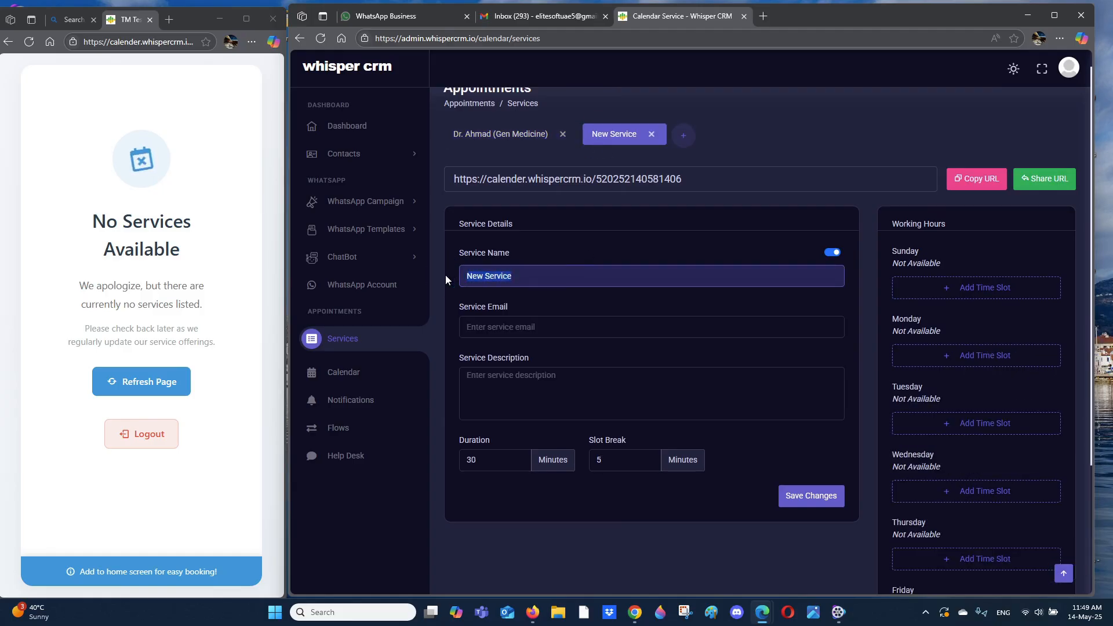
text(Dr O)
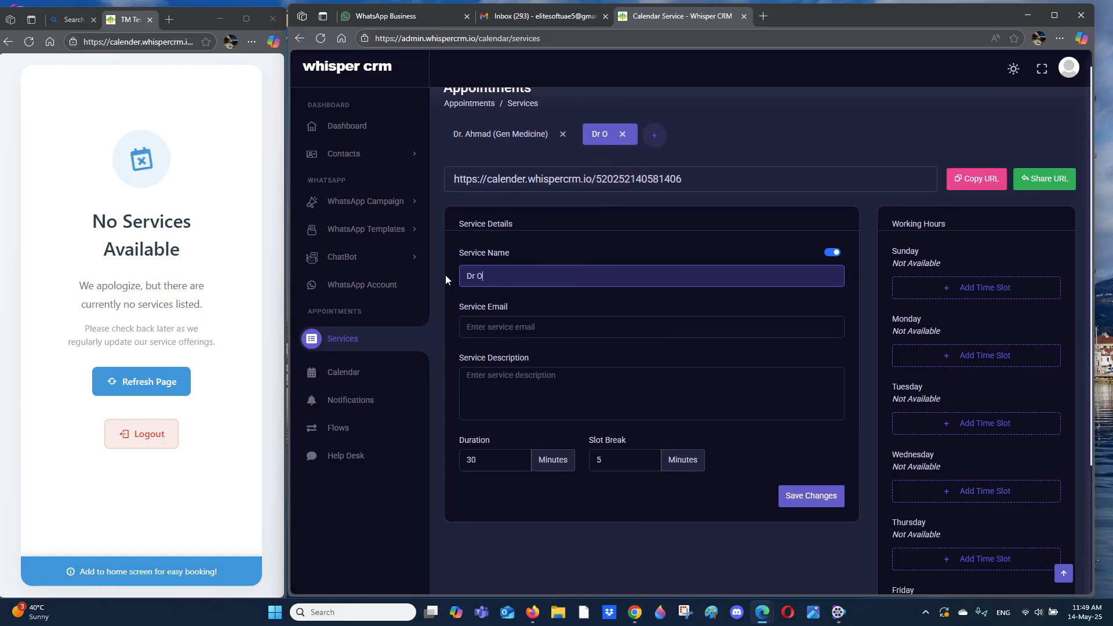
text(mar ()
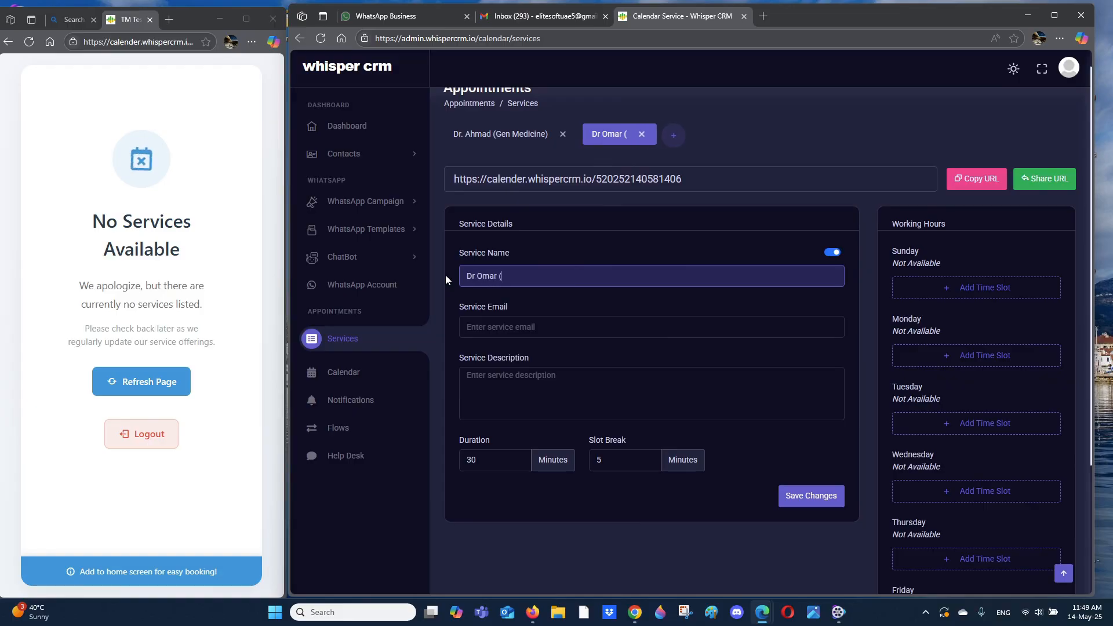
text(Den)
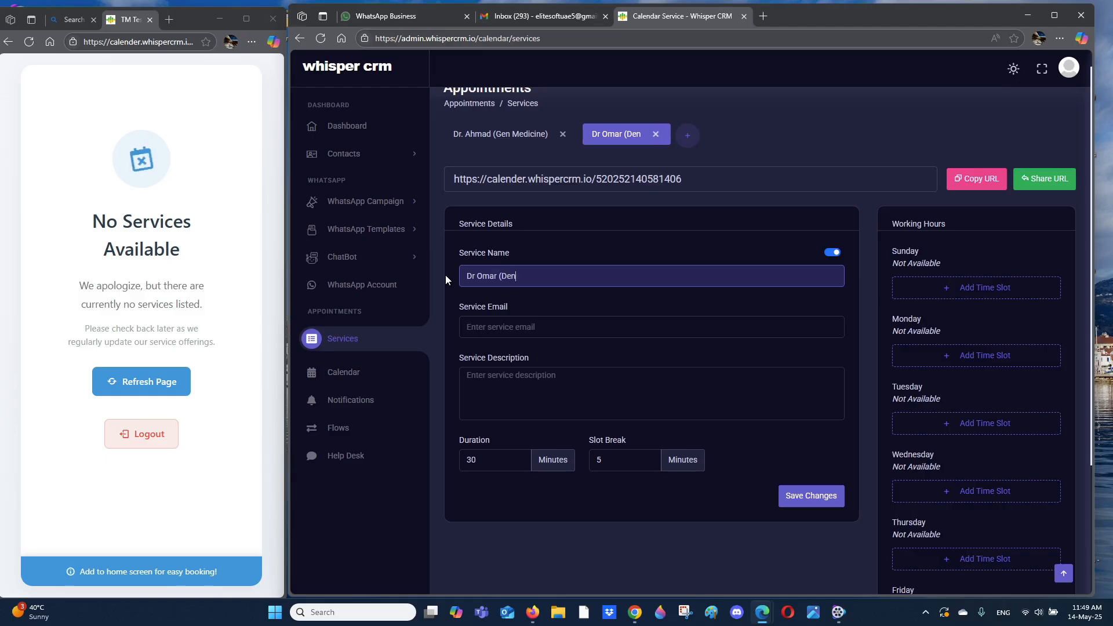
text(tist))
click(508, 324)
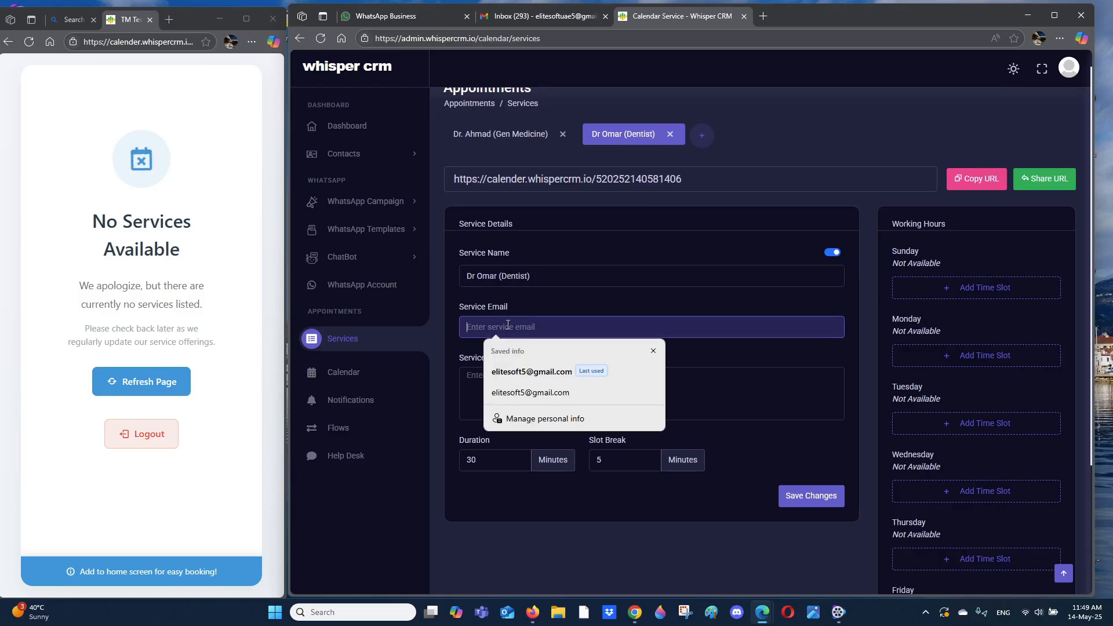
click(533, 370)
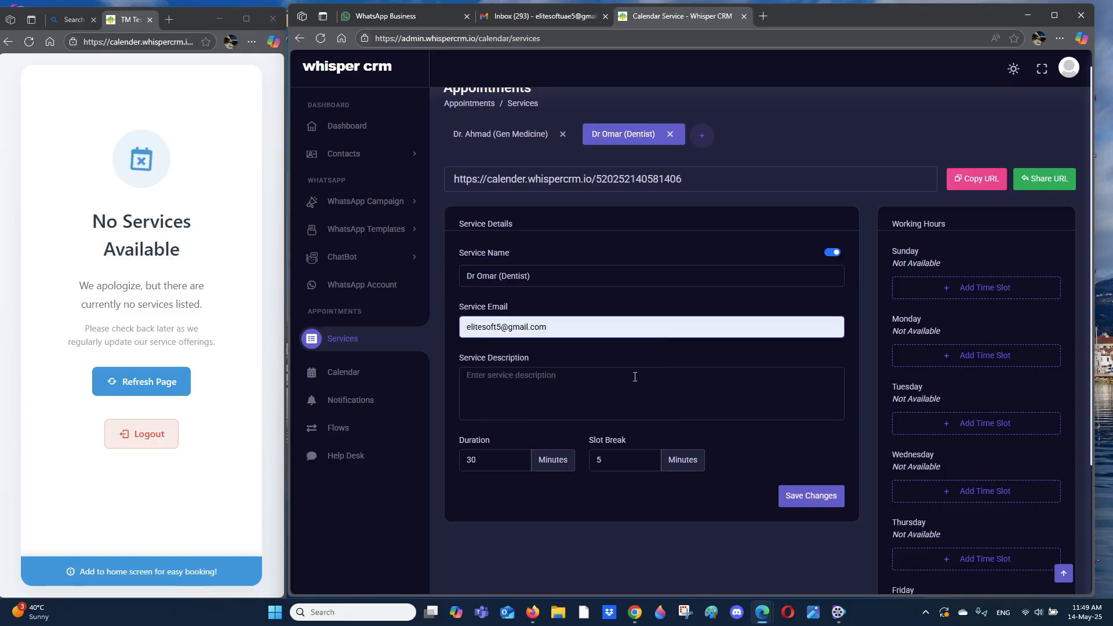
click(508, 377)
text(25)
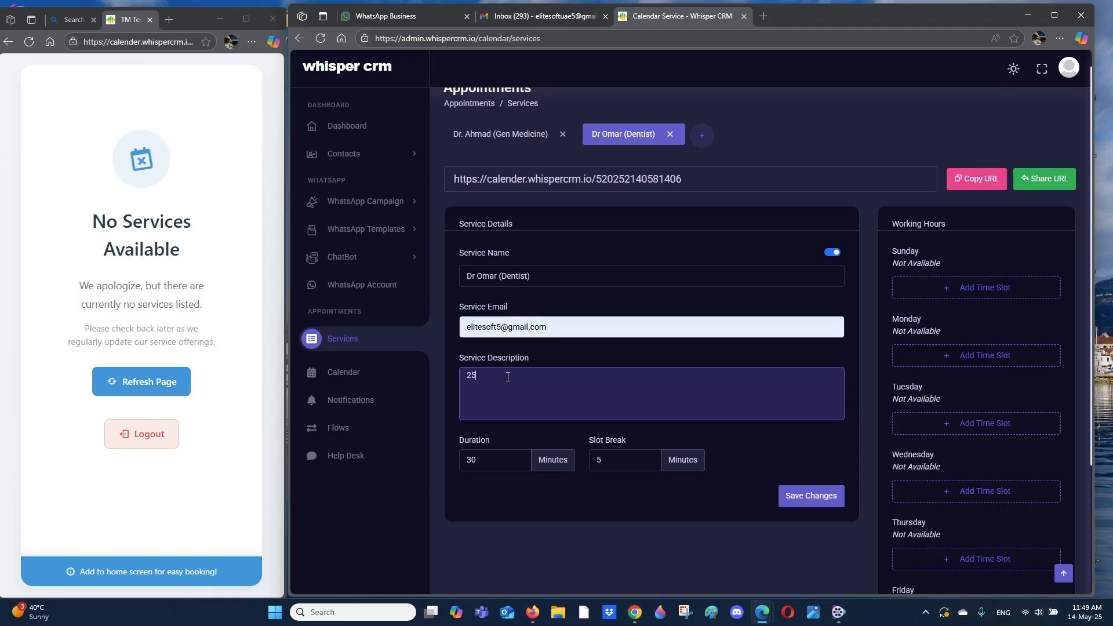
text( Years Of Experience)
Step: Add 07:00 AM–05:00 PM slots for Sunday through Thursday and Saturday
scroll(933, 318, down, 1)
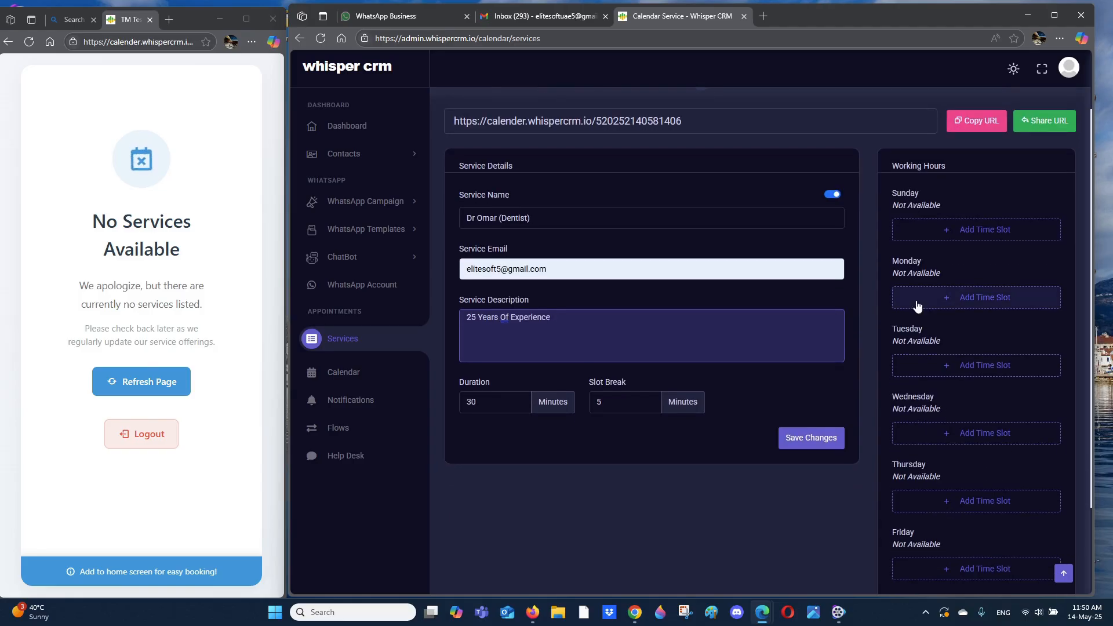
click(988, 230)
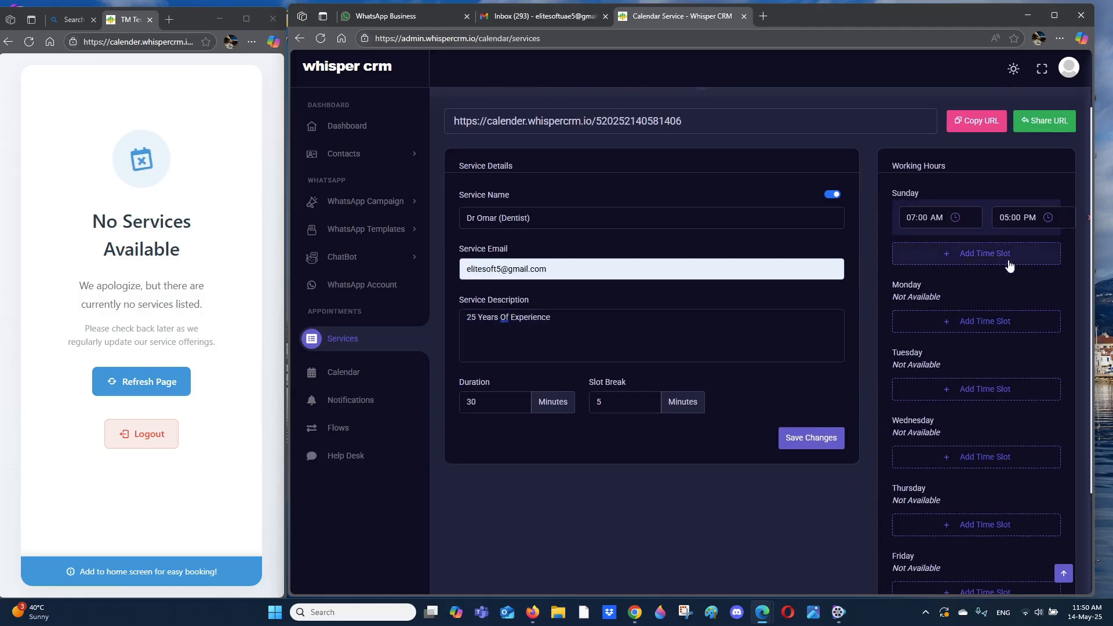
click(979, 317)
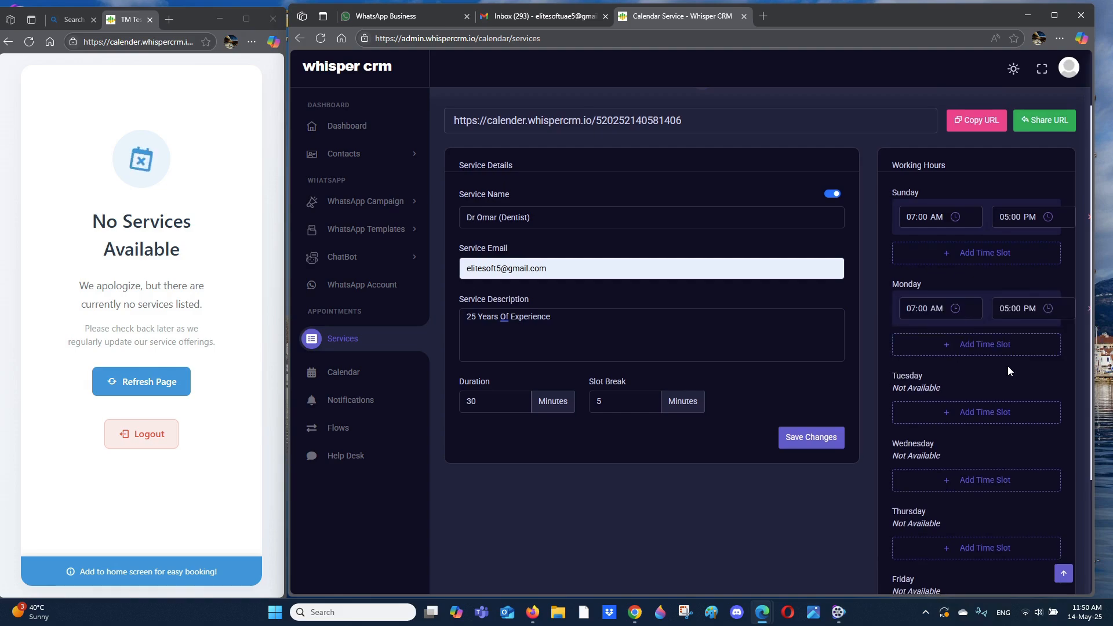
scroll(1007, 367, down, 3)
click(969, 246)
click(979, 345)
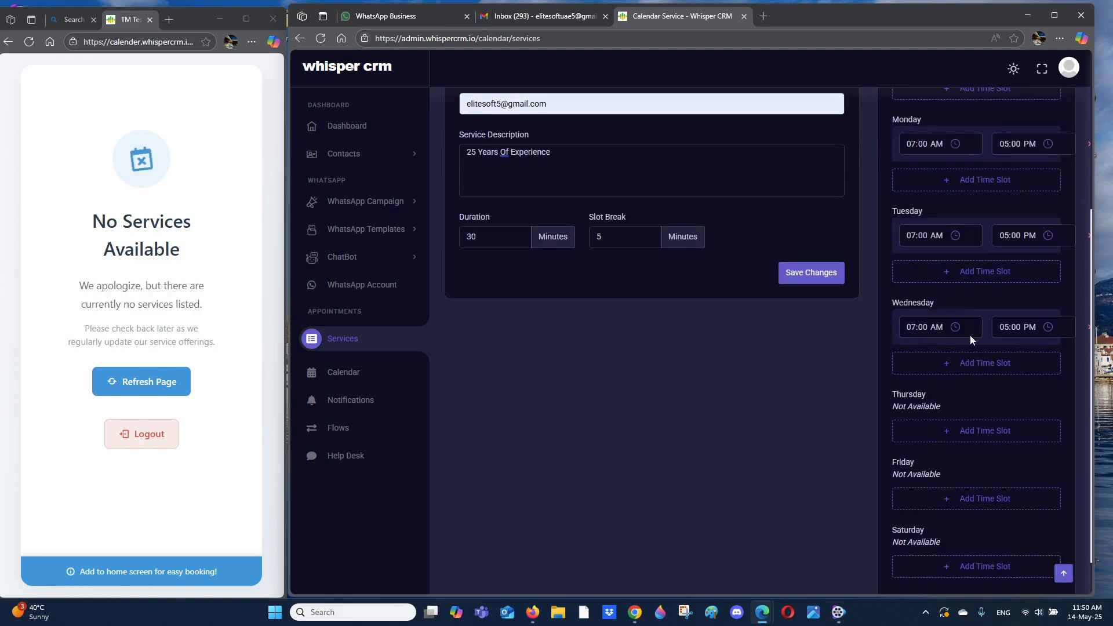
scroll(972, 371, down, 1)
click(977, 384)
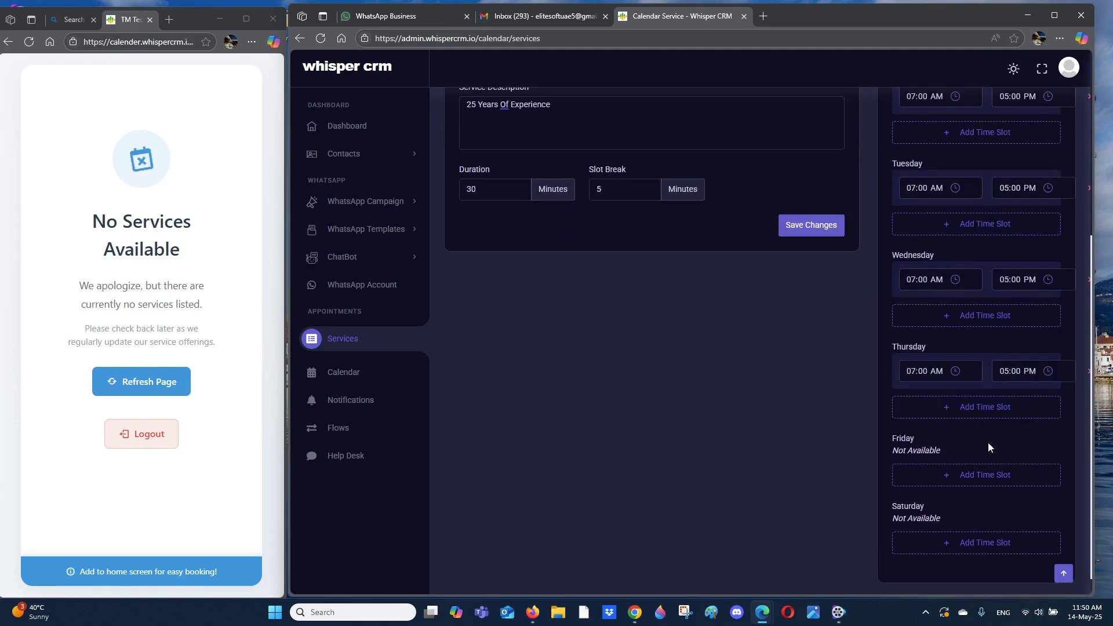
click(977, 544)
scroll(600, 427, up, 3)
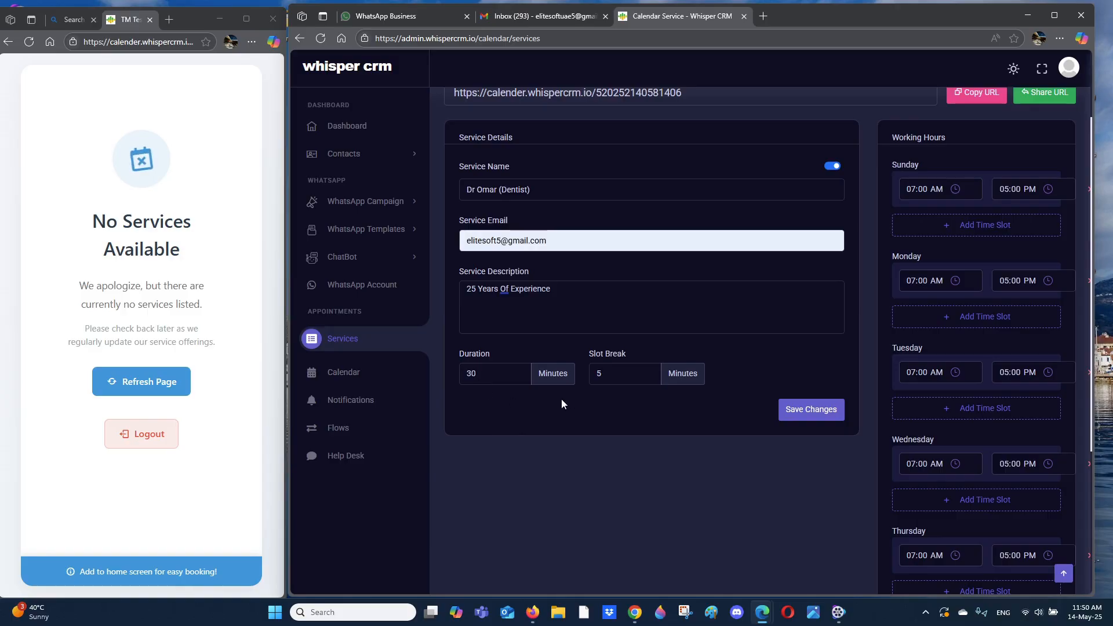
Step: Lower the slot break to 0 minutes and save the dentist service
click(636, 377)
scroll(722, 435, up, 2)
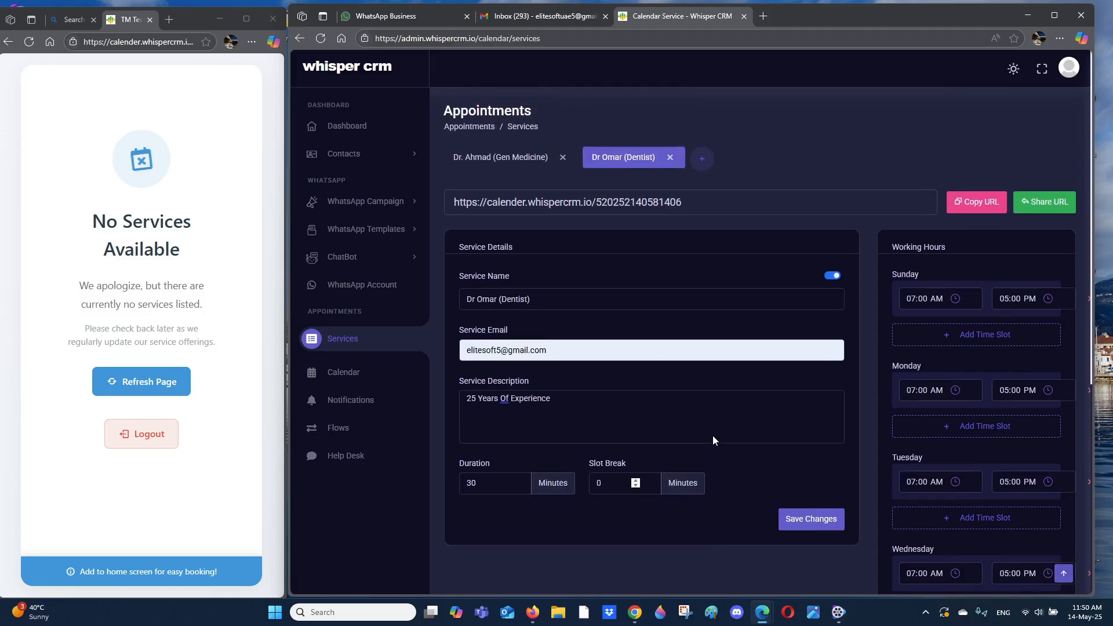
scroll(712, 436, down, 1)
click(810, 463)
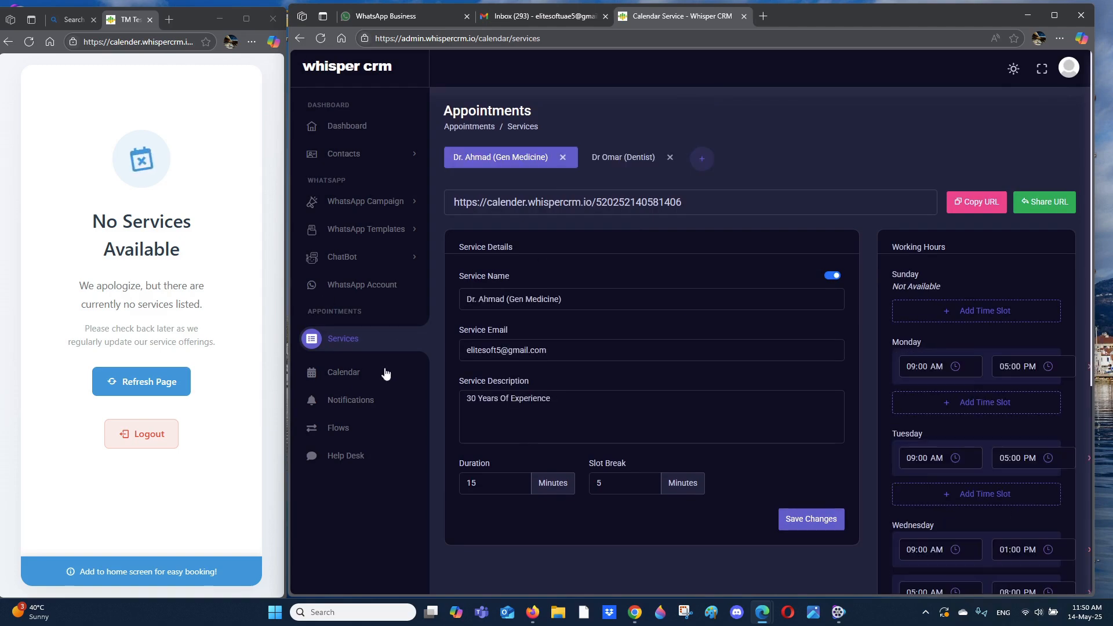
Step: Open the general medicine service's booking page and choose Wednesday, May 21, 2025
click(134, 382)
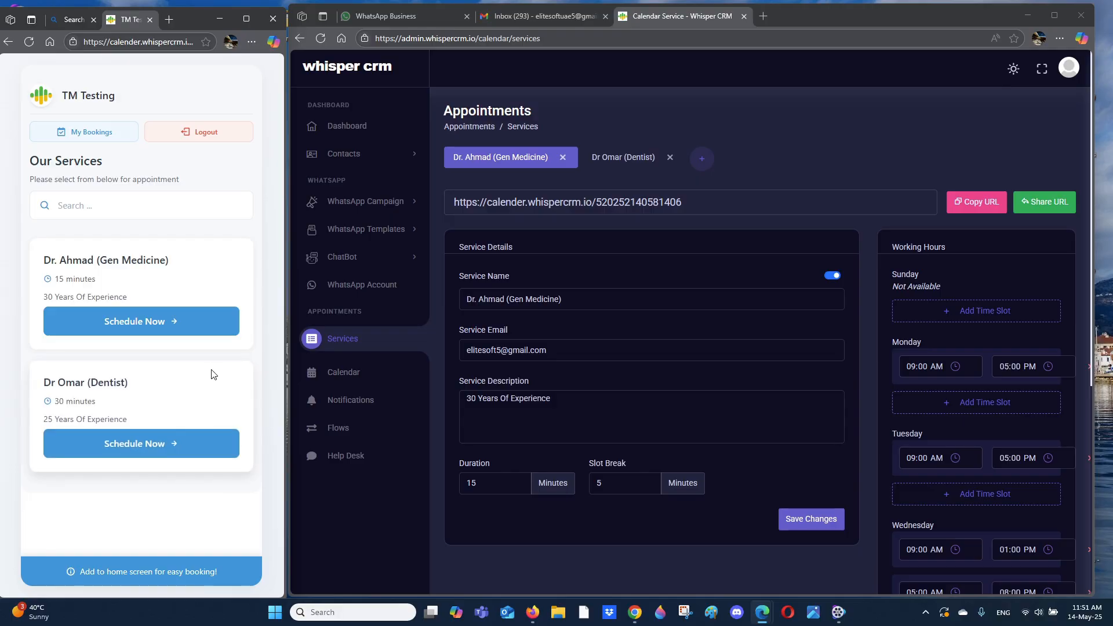
click(153, 324)
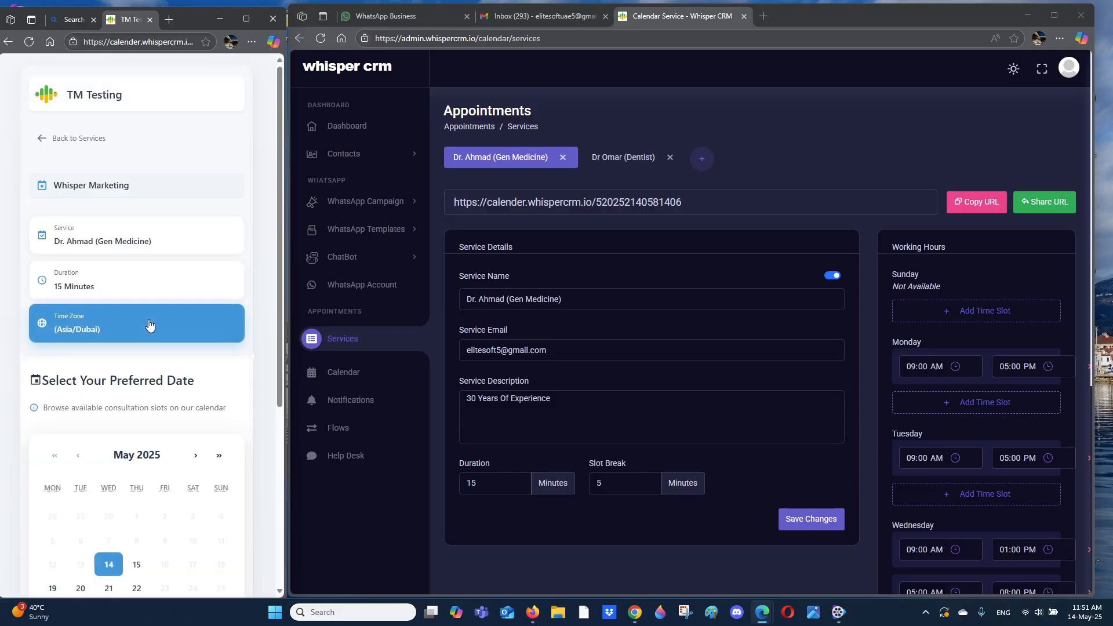
scroll(156, 331, down, 4)
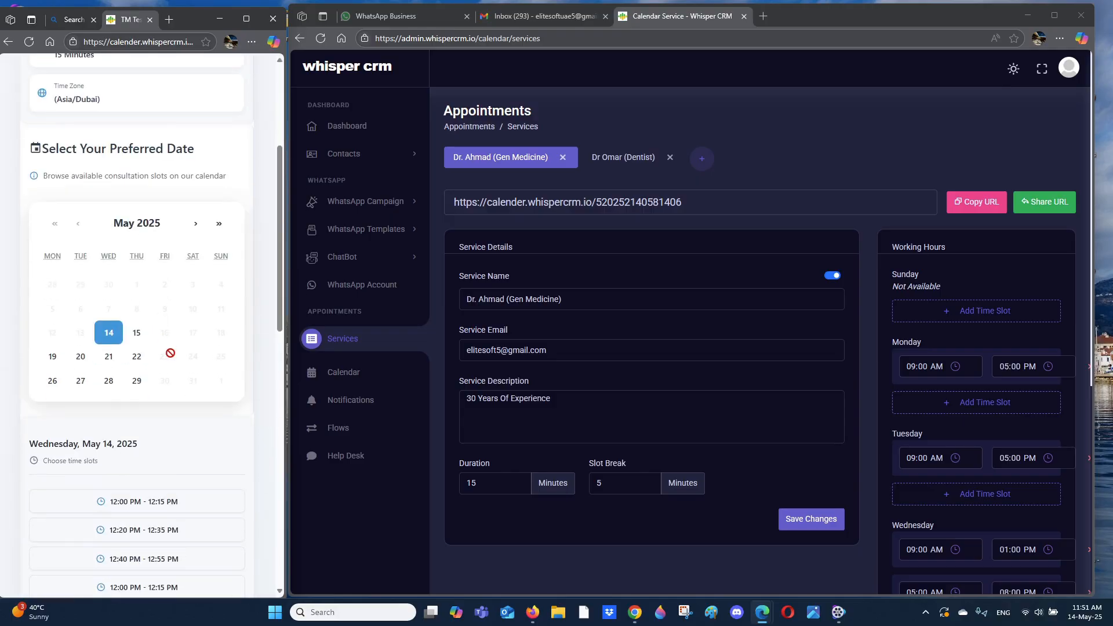
click(110, 356)
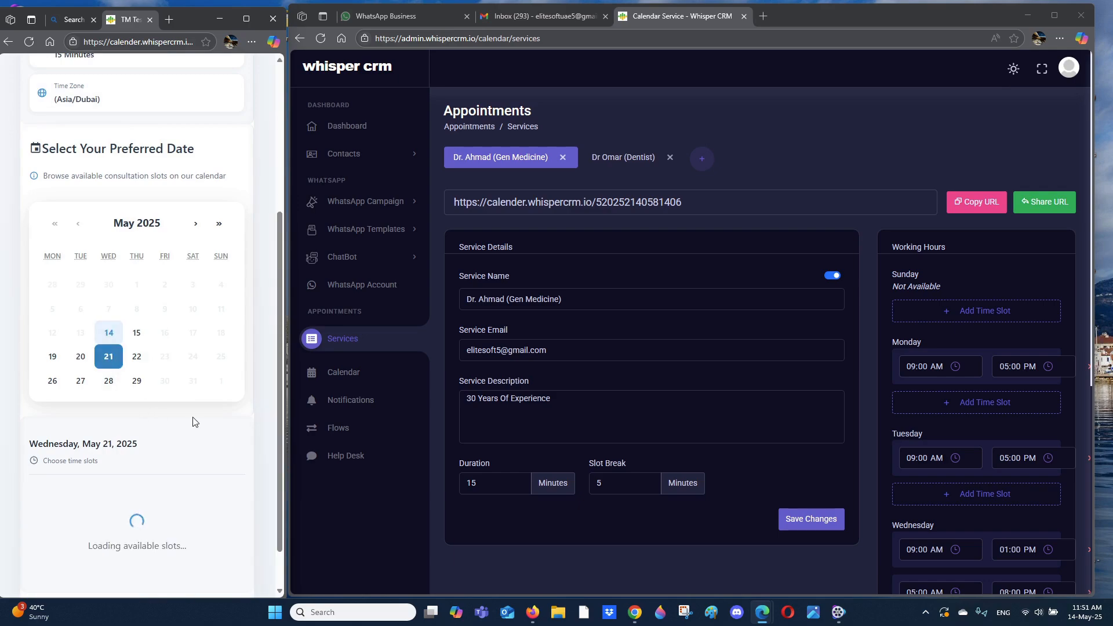
scroll(197, 418, up, 3)
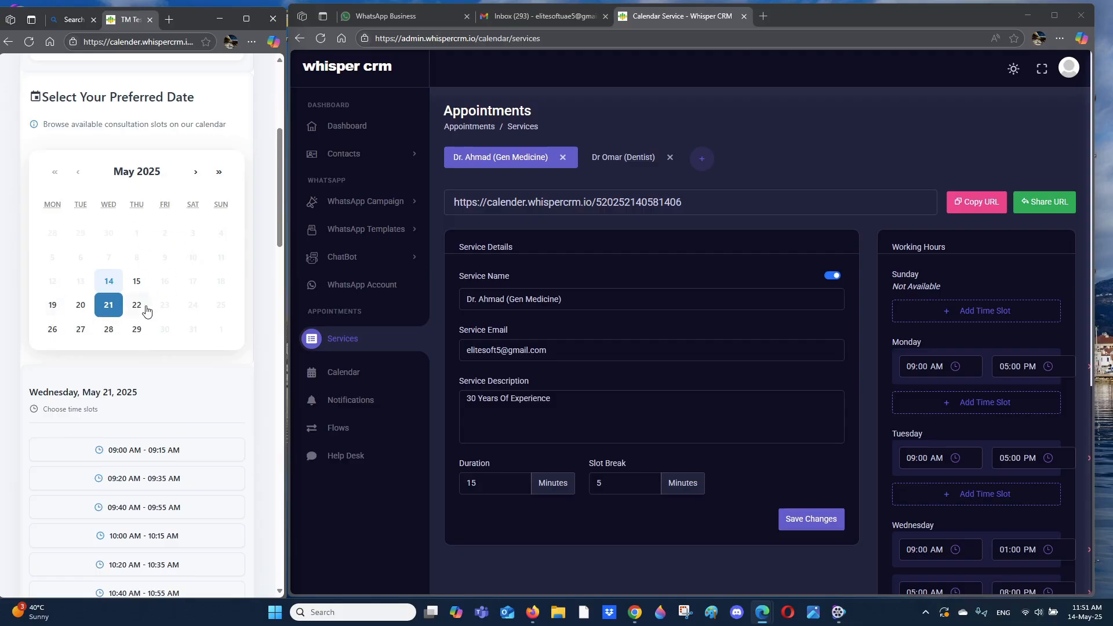
scroll(195, 362, down, 2)
scroll(195, 362, down, 3)
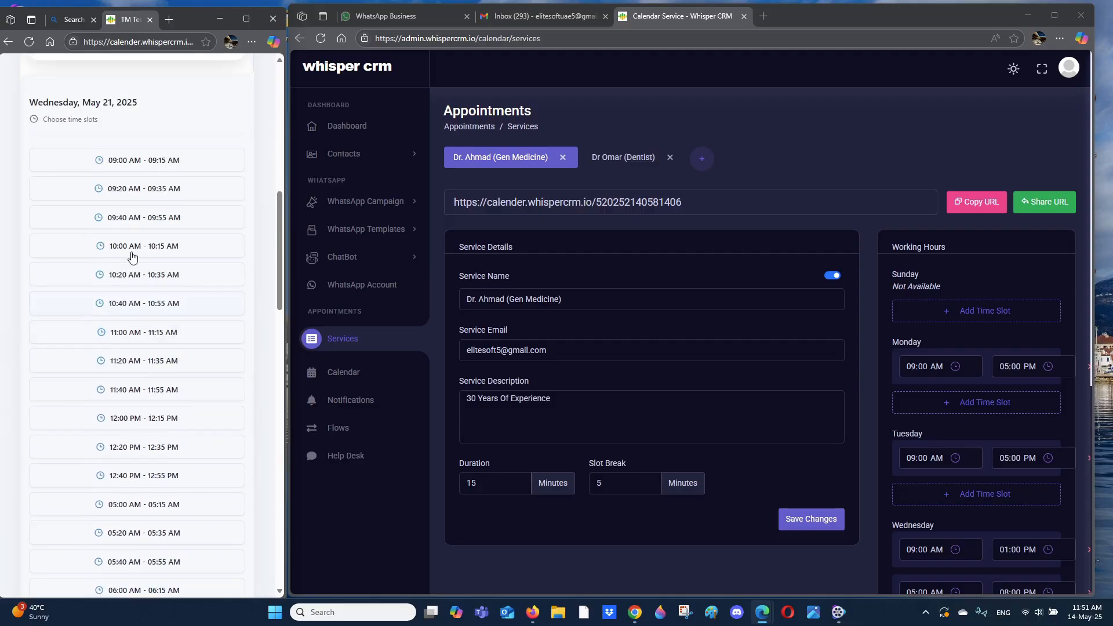
scroll(186, 325, up, 8)
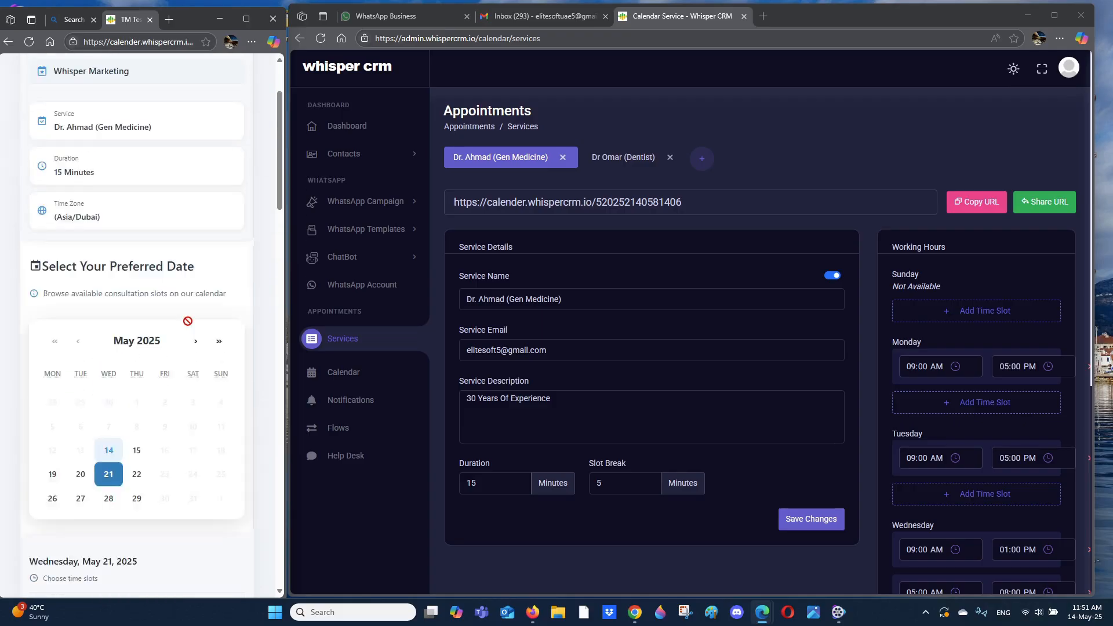
scroll(164, 286, up, 1)
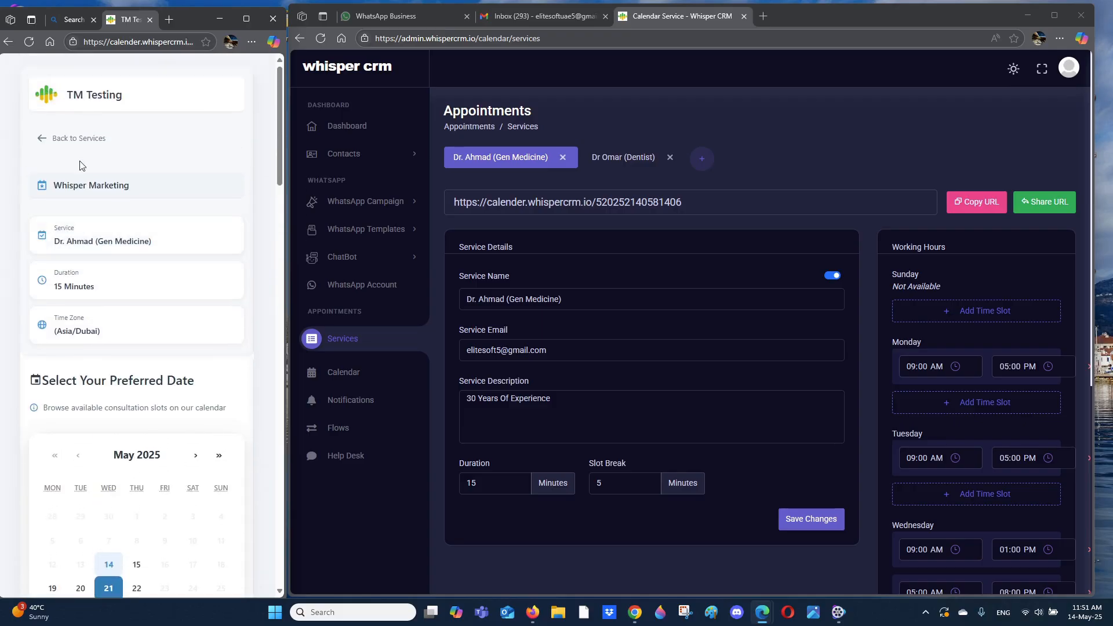
Step: Switch to the dentist service's booking page and choose Sunday, June 1, 2025
click(57, 142)
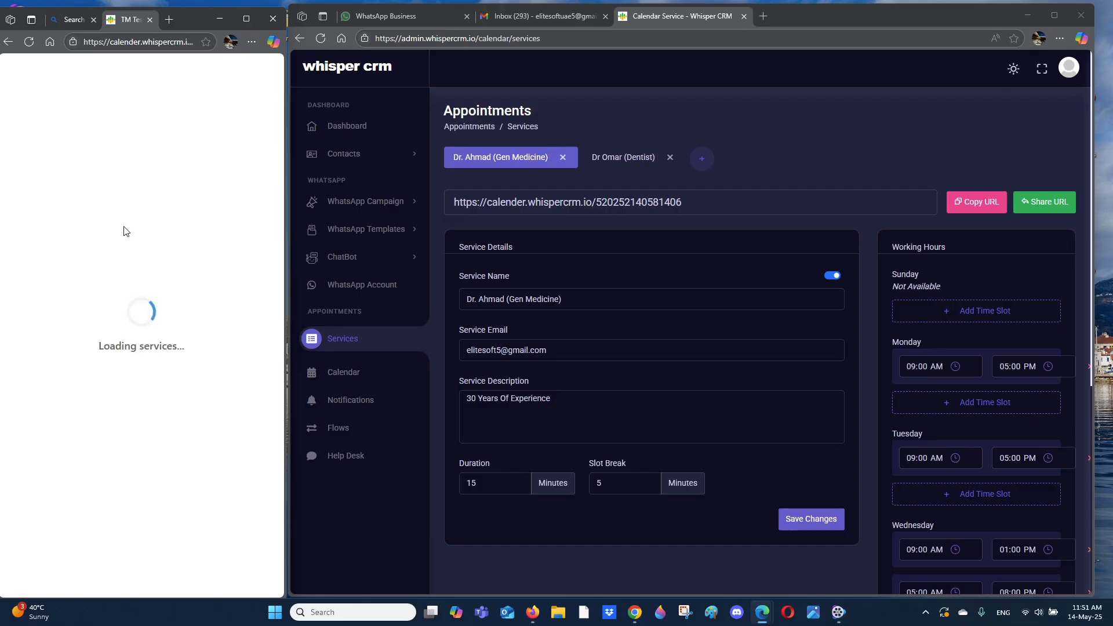
click(139, 447)
scroll(127, 213, down, 3)
scroll(104, 203, up, 3)
scroll(95, 218, down, 5)
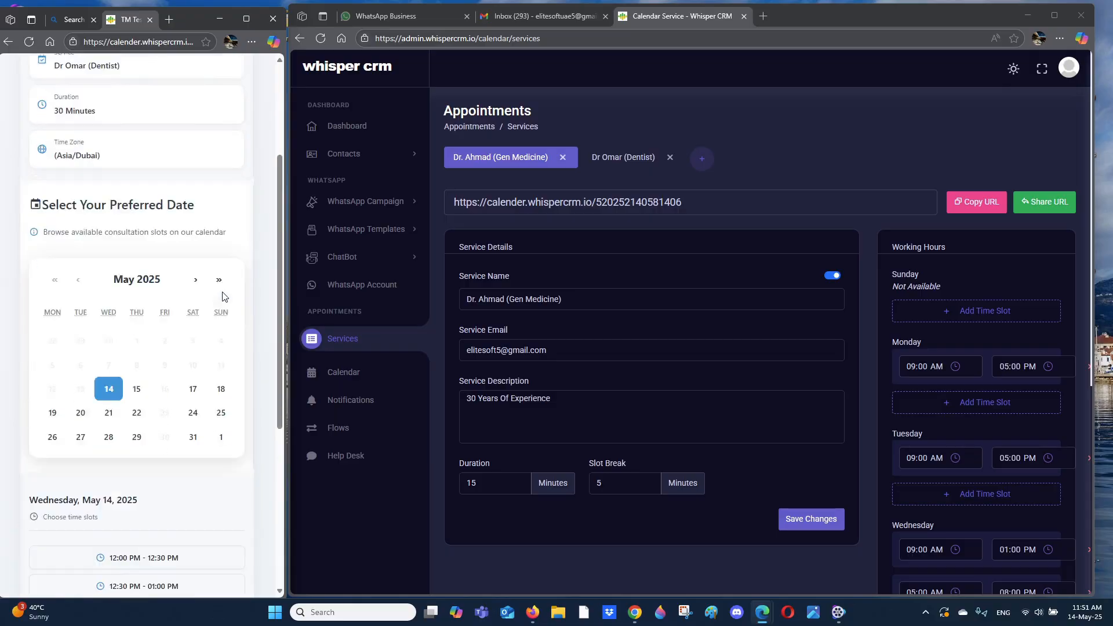
scroll(229, 334, down, 1)
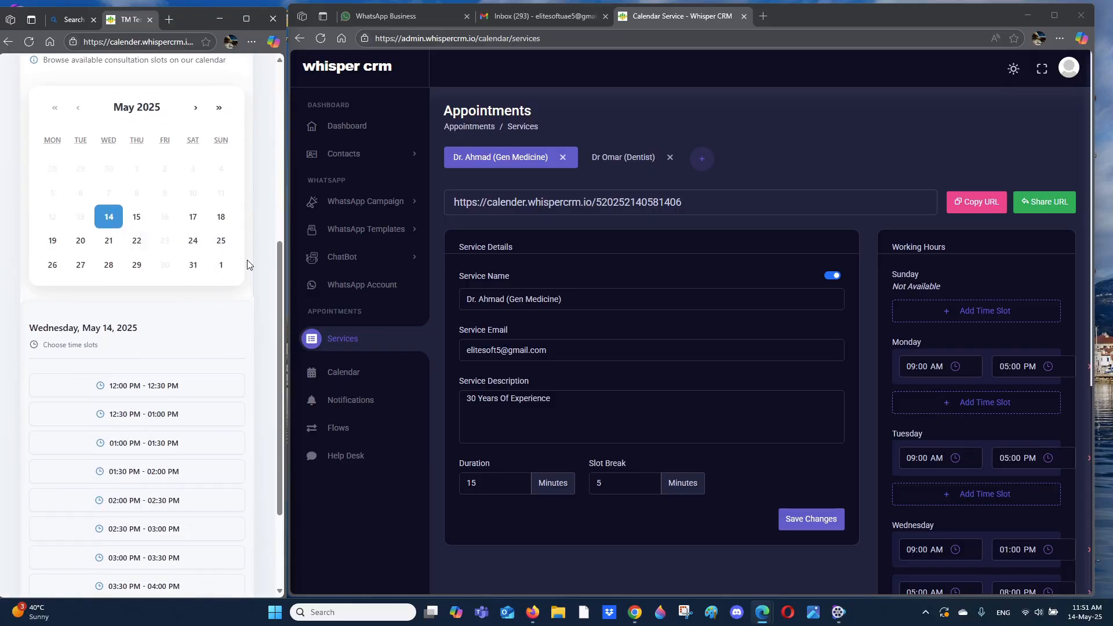
click(220, 268)
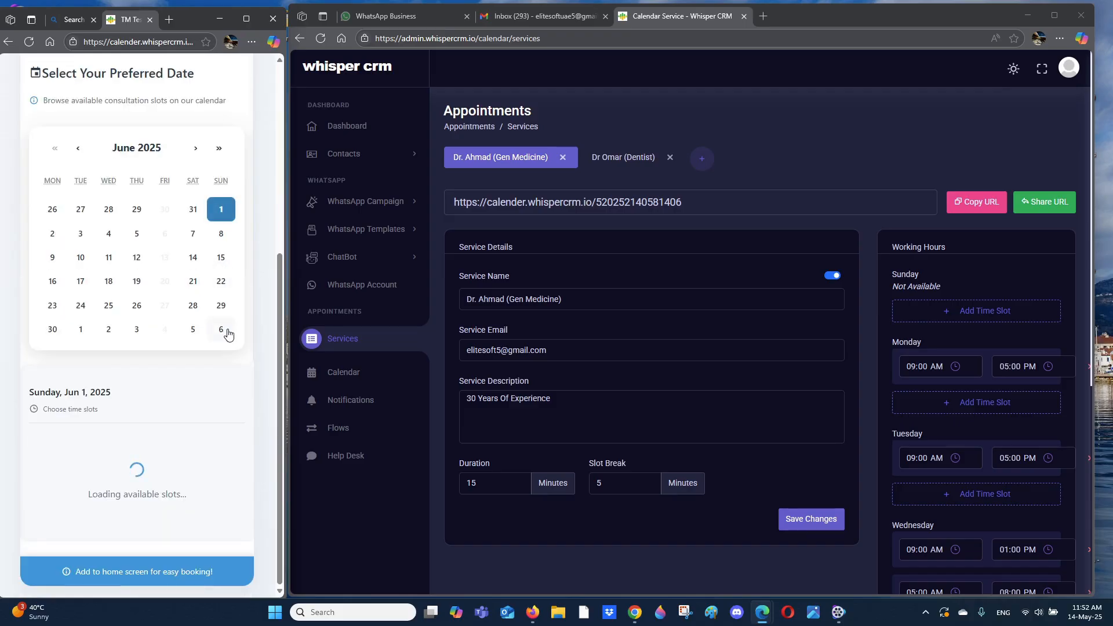
scroll(210, 345, down, 4)
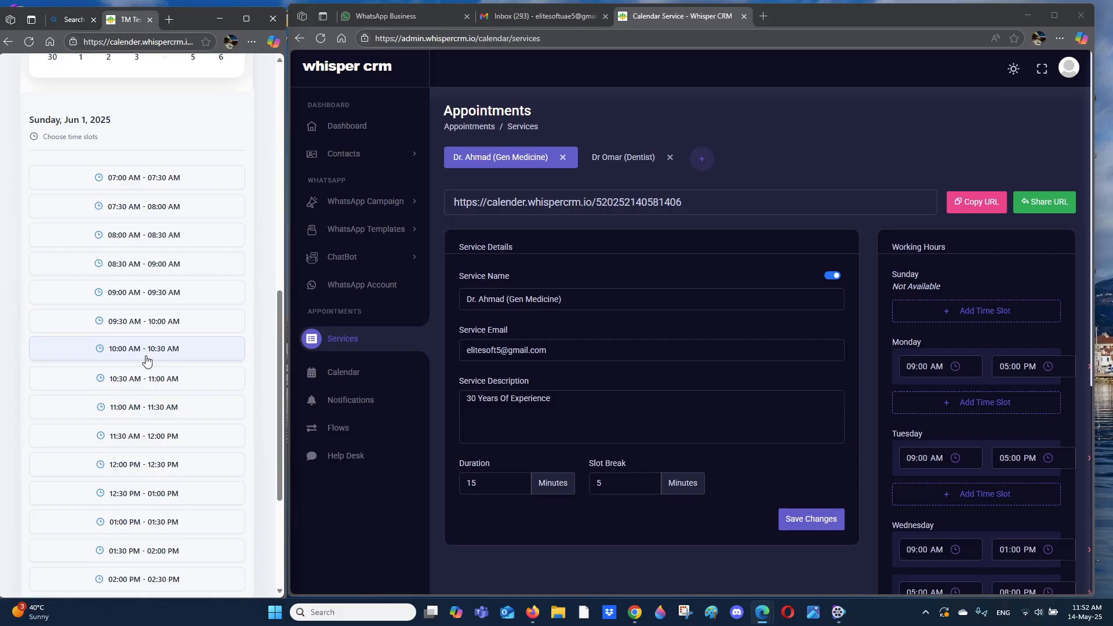
scroll(169, 348, up, 5)
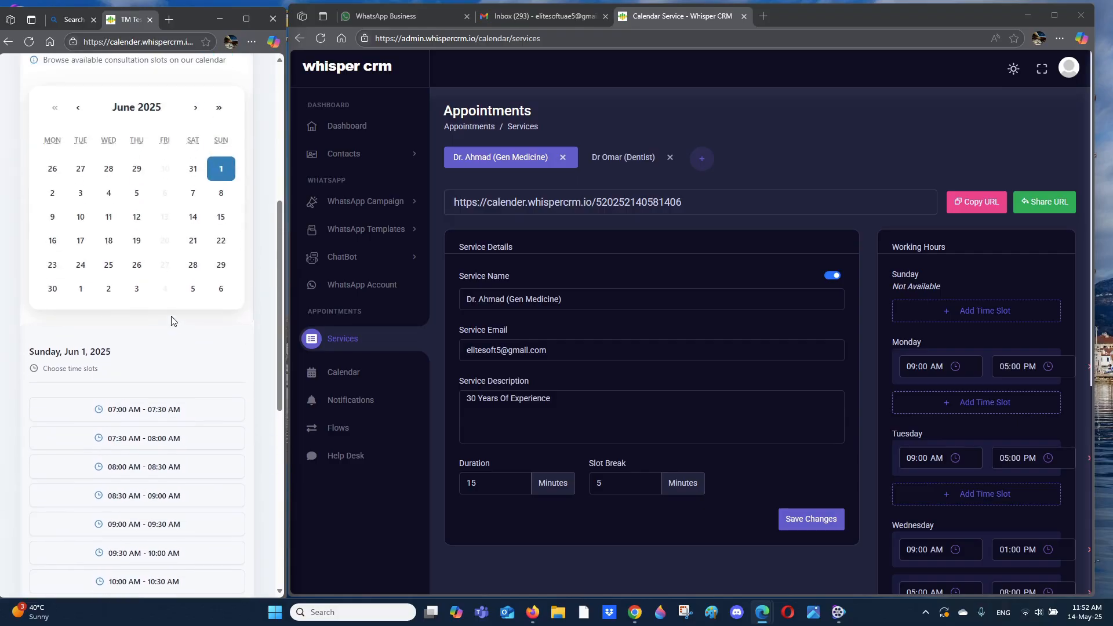
scroll(174, 322, up, 5)
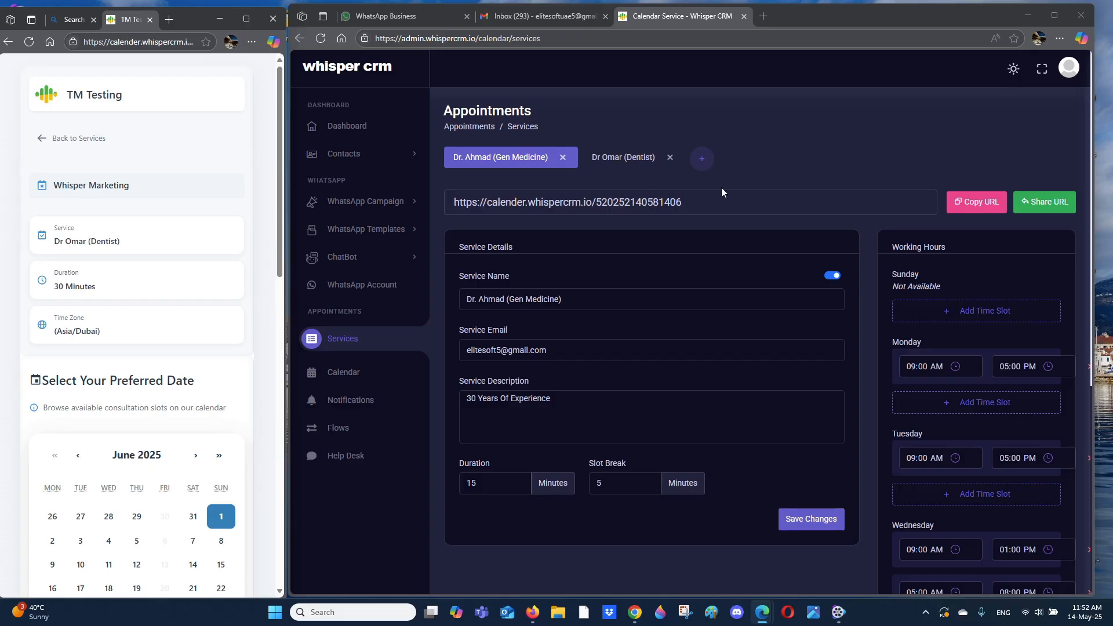
click(342, 427)
Step: Scroll down the admin sidebar and expand the WhatsApp Templates section
scroll(747, 214, down, 1)
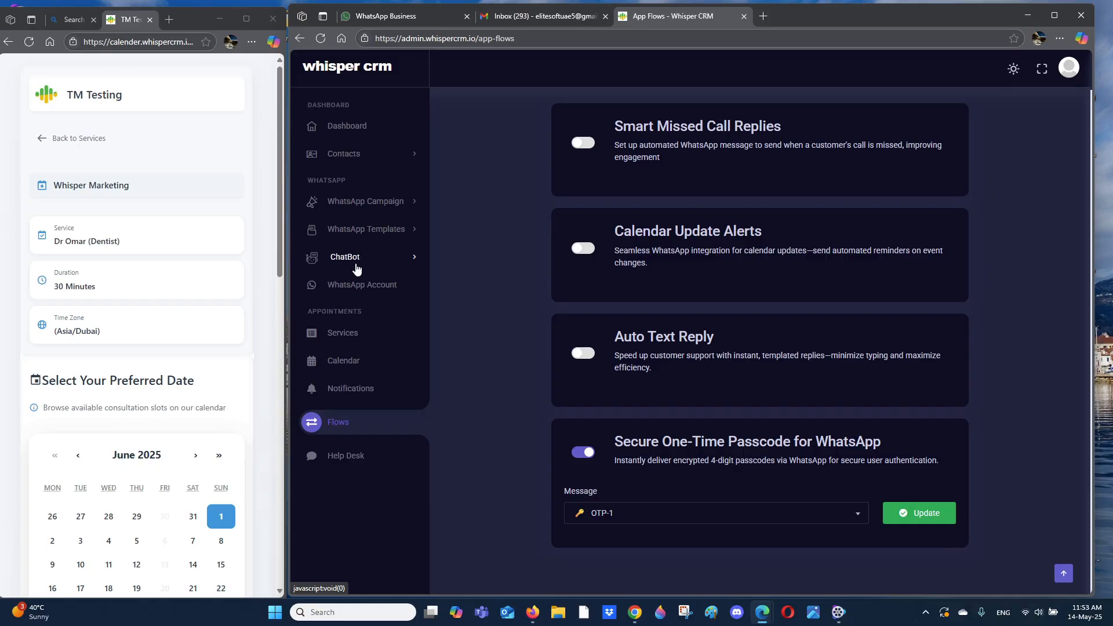
click(381, 232)
Step: Go to the WhatsApp Templates list and start a new template
click(359, 250)
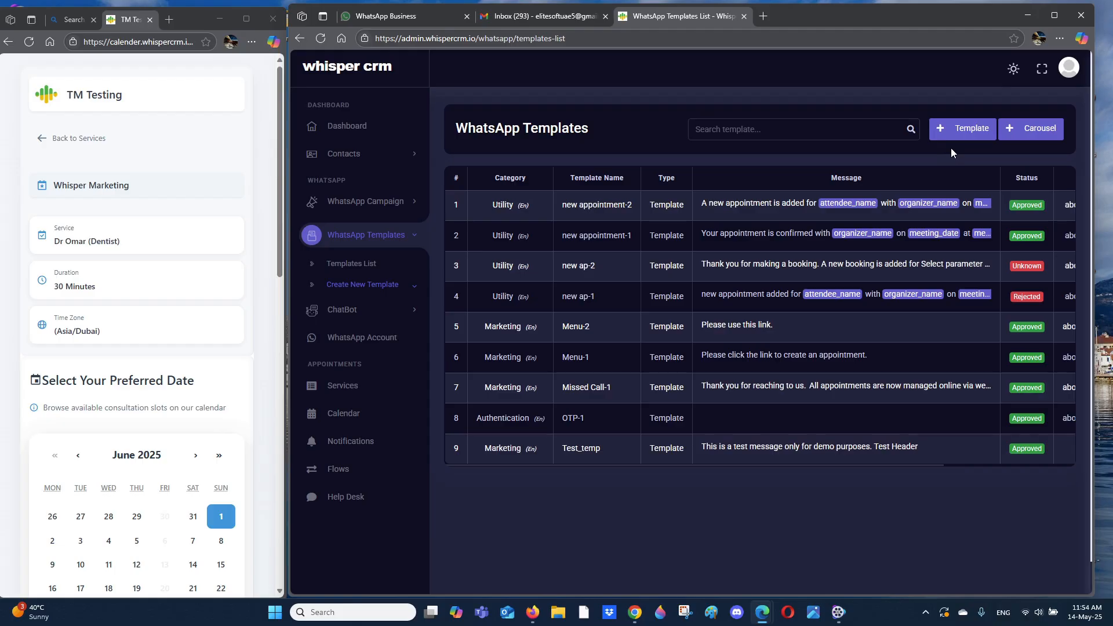
click(956, 130)
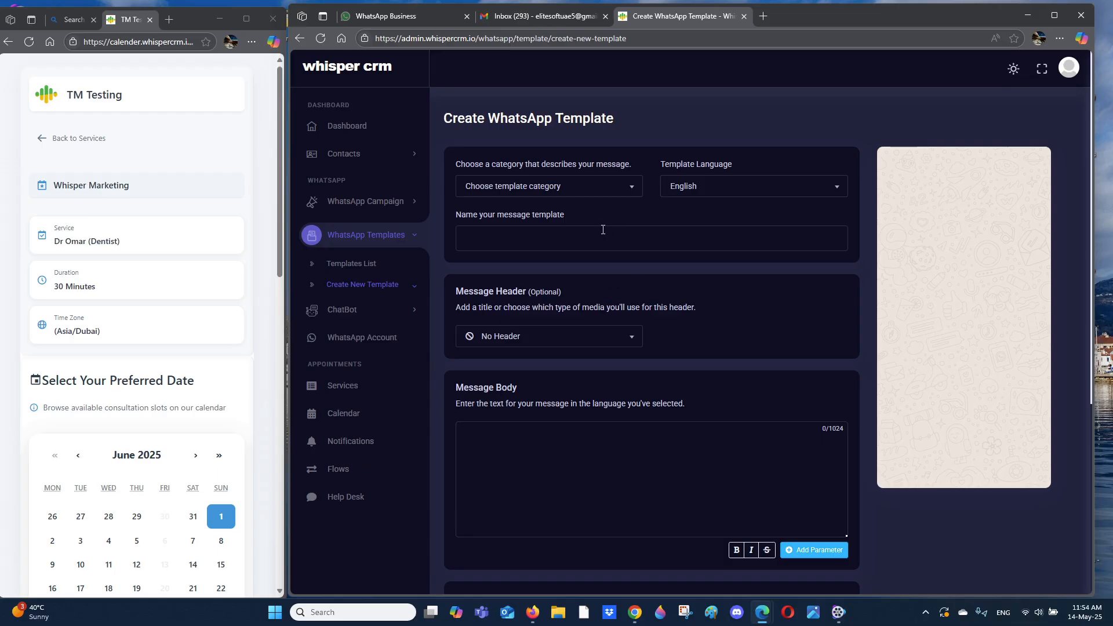
Step: Set the template category to Utility, name it 'Missed Call Demo', and choose an Image header
click(571, 187)
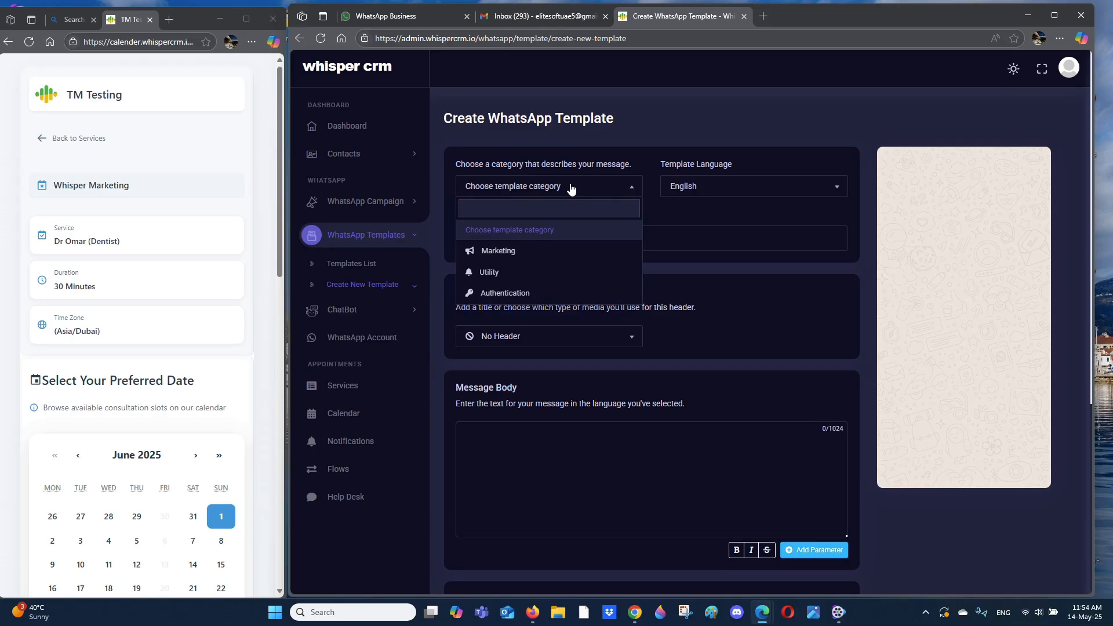
click(496, 271)
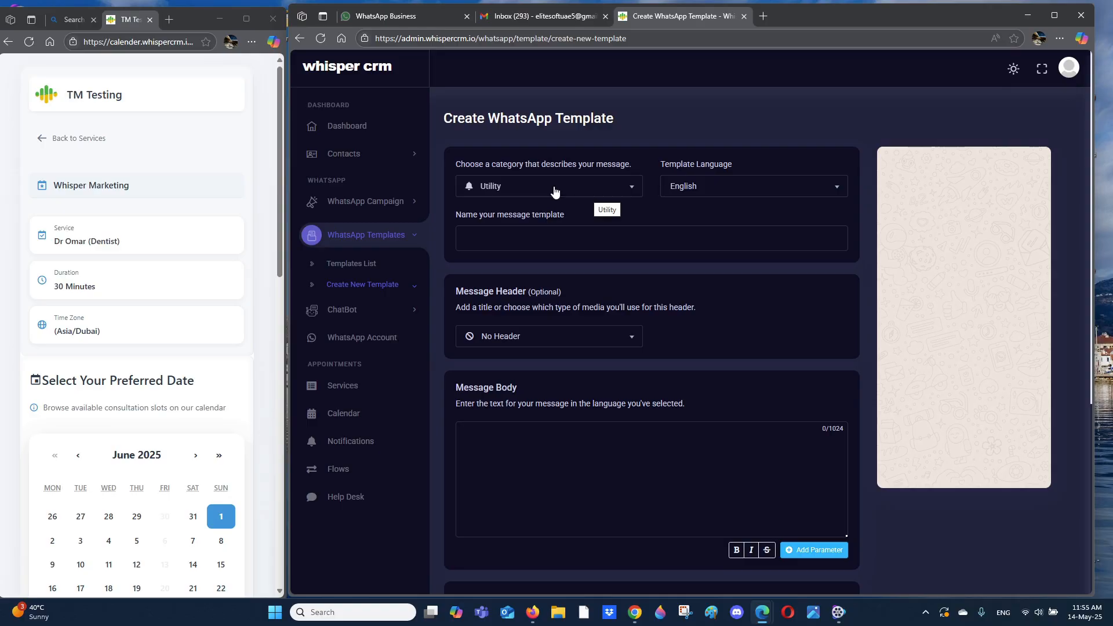
click(493, 242)
text(Mis)
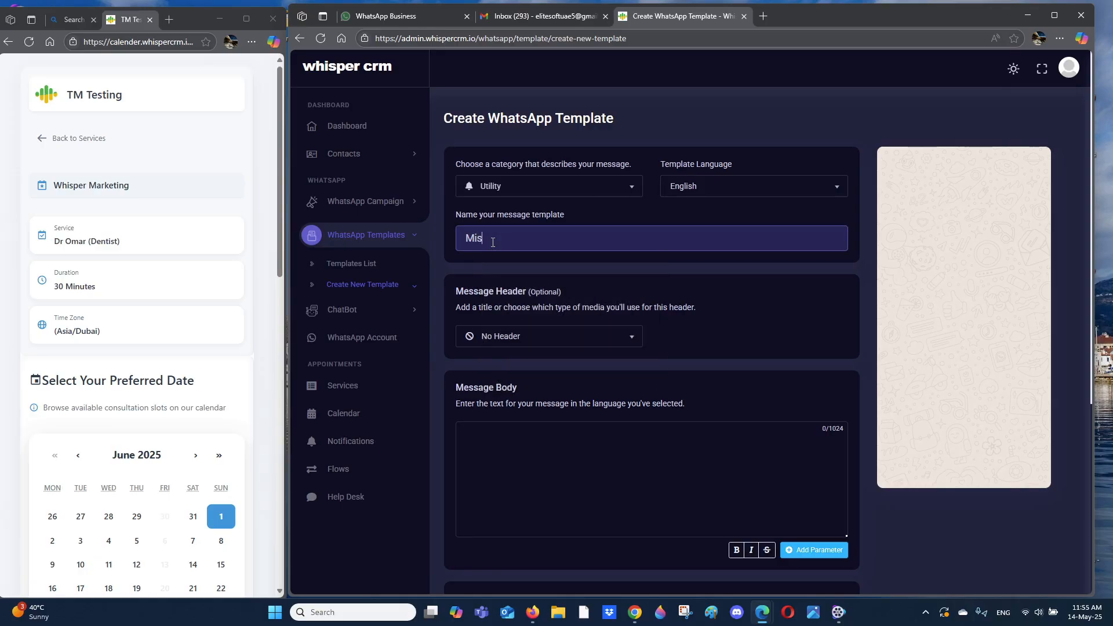
text(sed Call Demo)
click(551, 344)
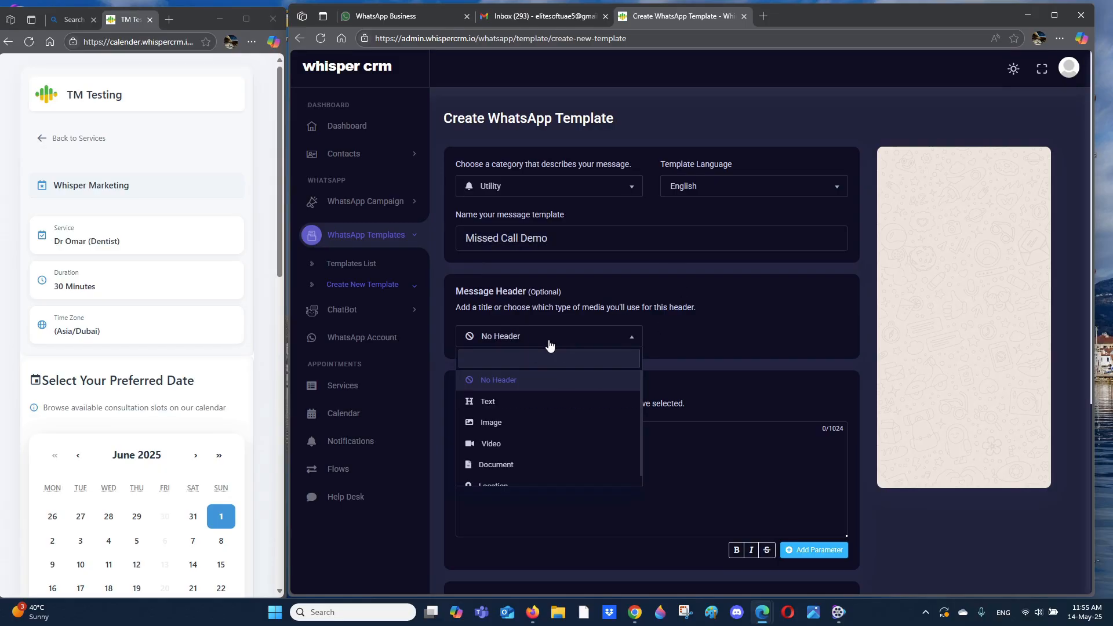
click(495, 422)
Step: Upload logo-2 as the header image and type the body about appointments being handled by a web app
click(621, 384)
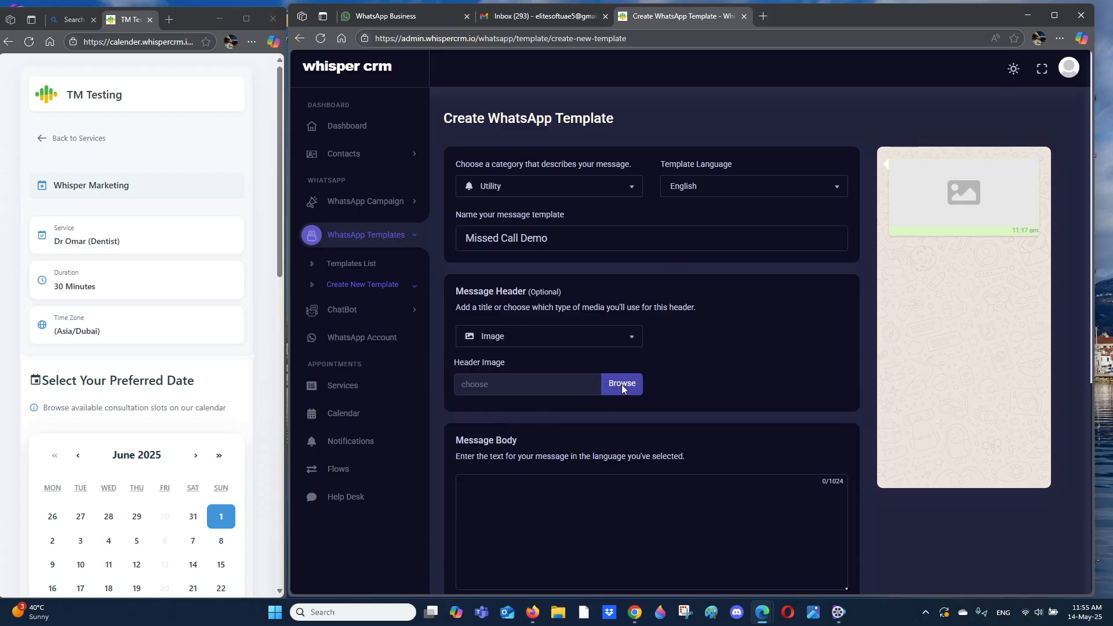
double_click(486, 103)
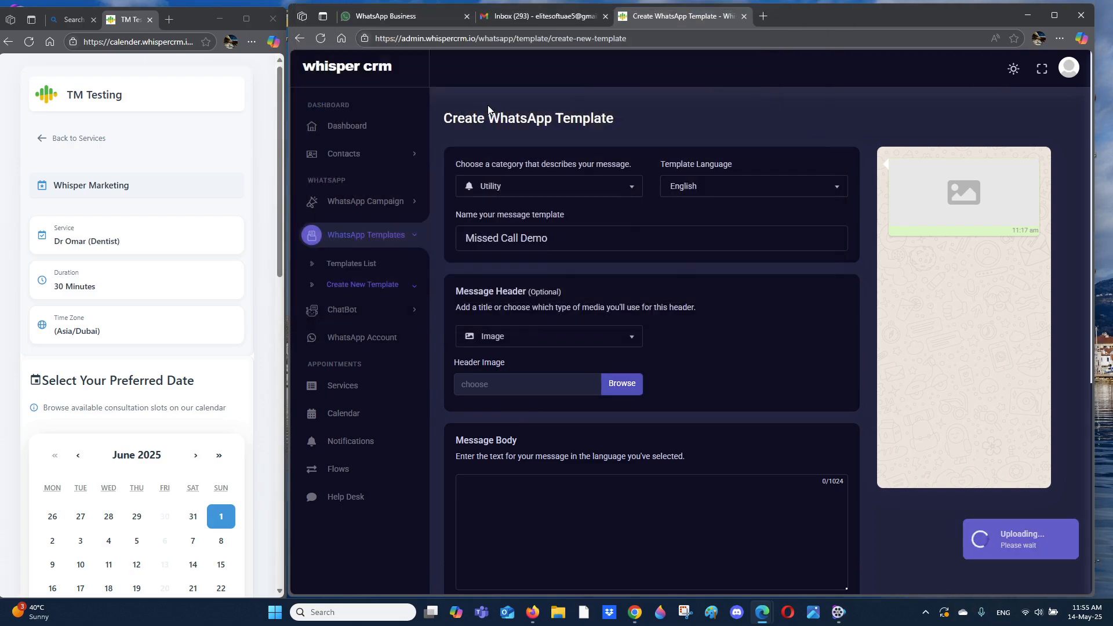
scroll(785, 378, down, 2)
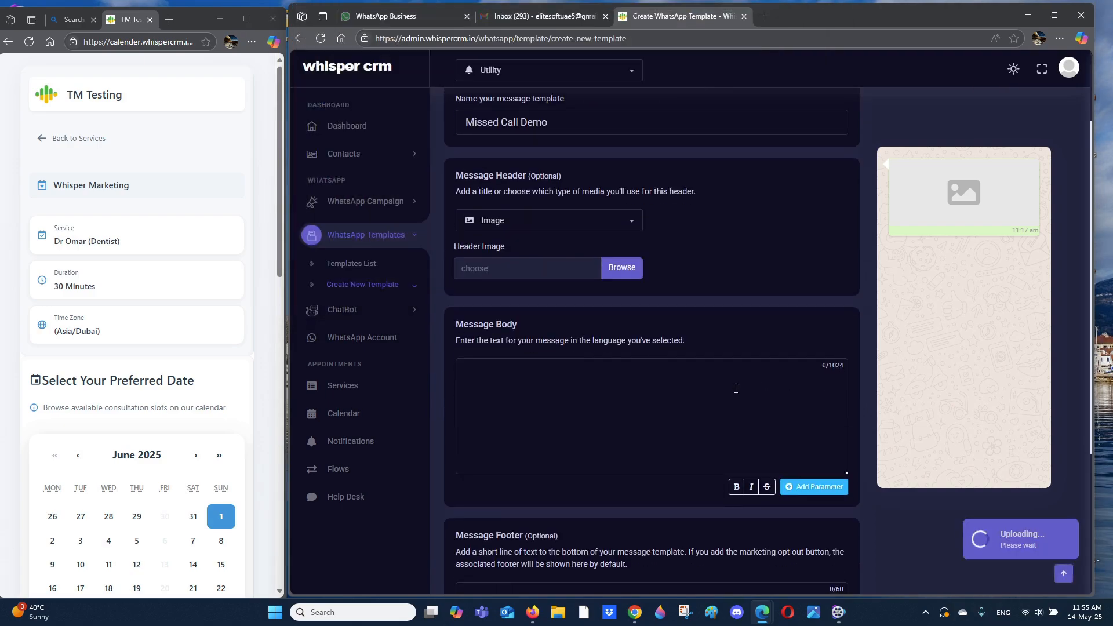
click(502, 375)
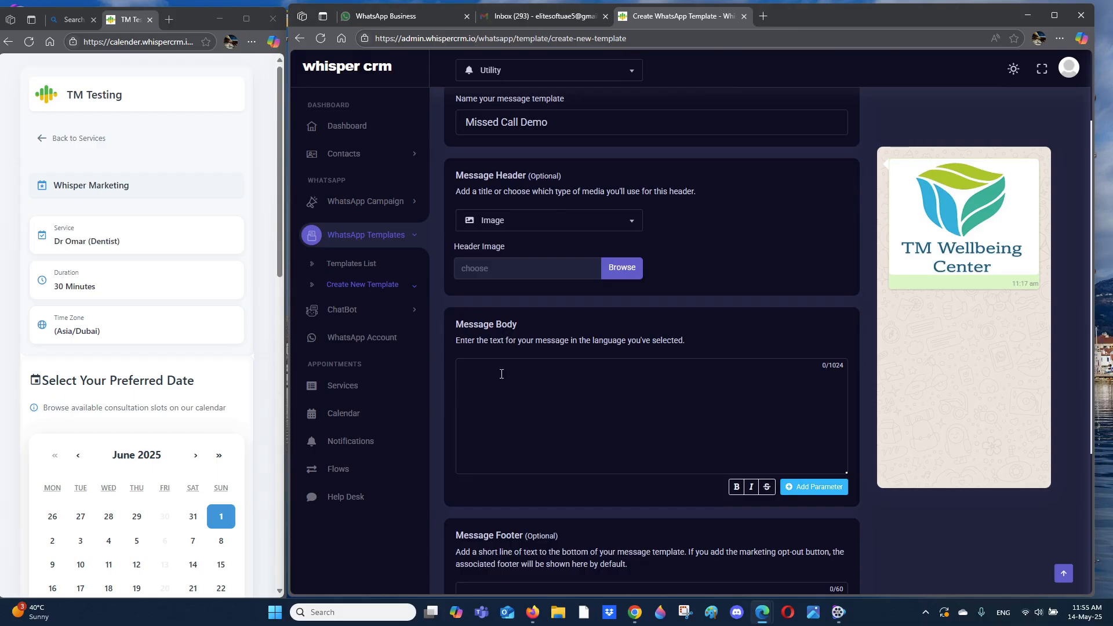
text(Than)
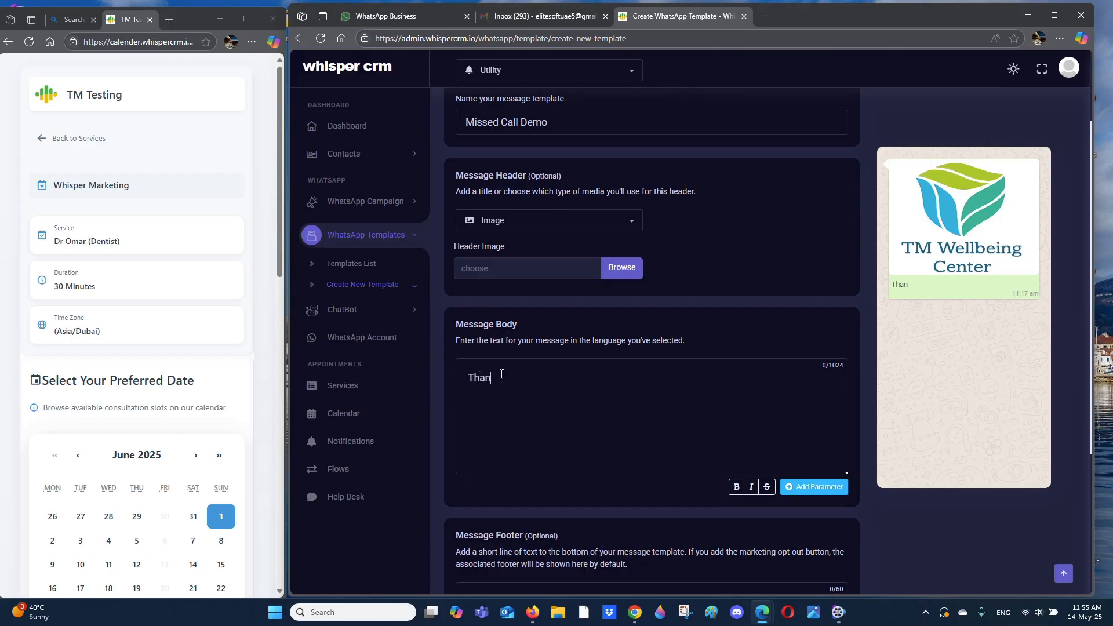
text(k you for reaching to us. )
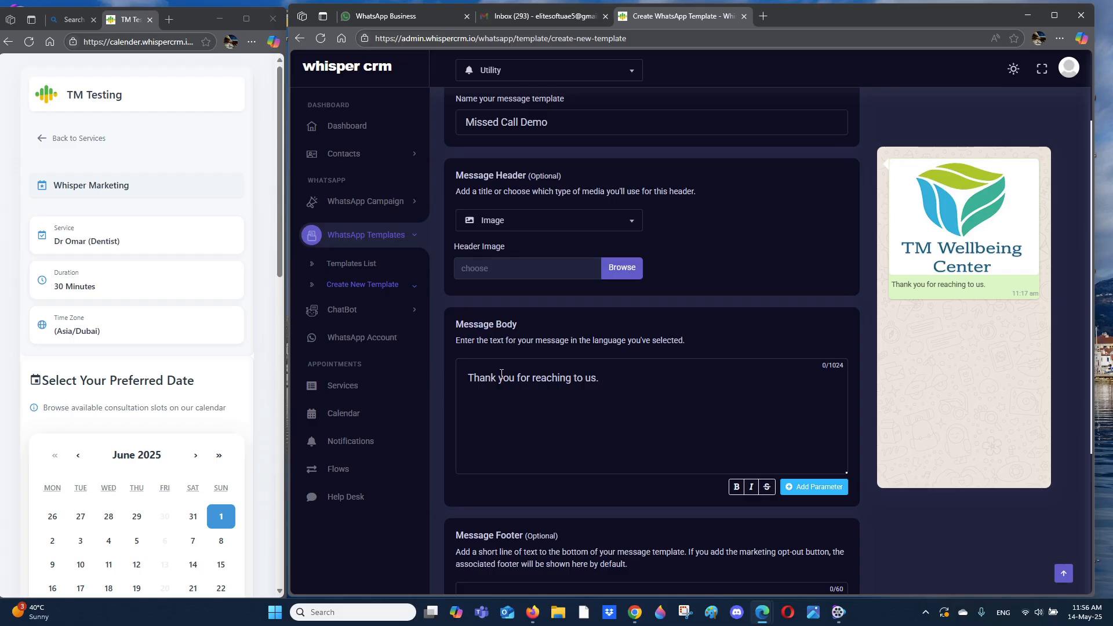
text(our appointments )
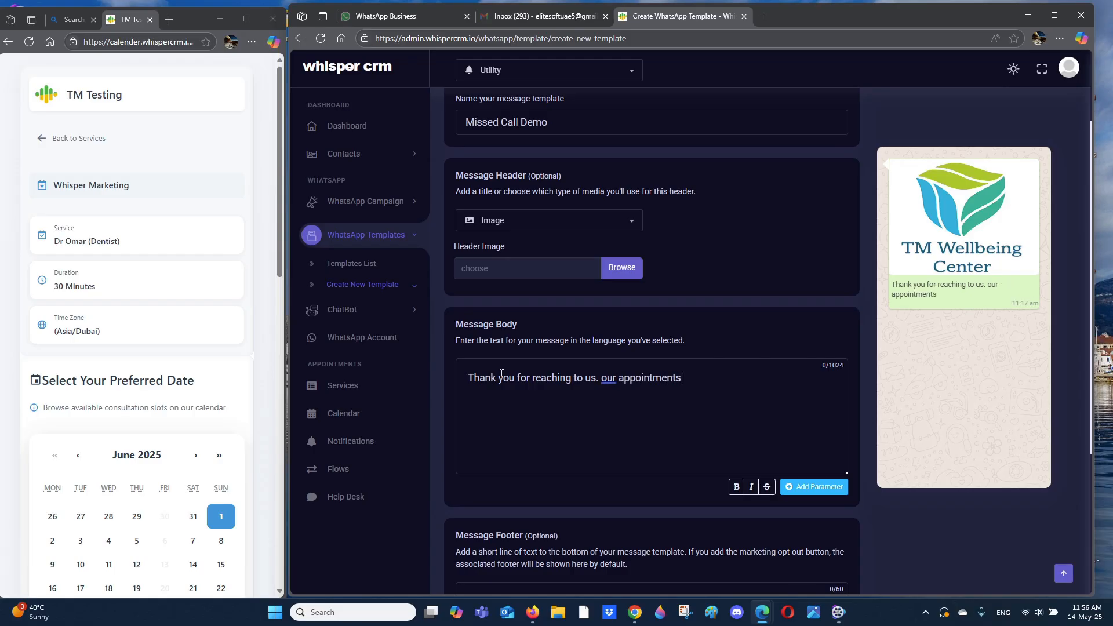
text(are now being handled by a)
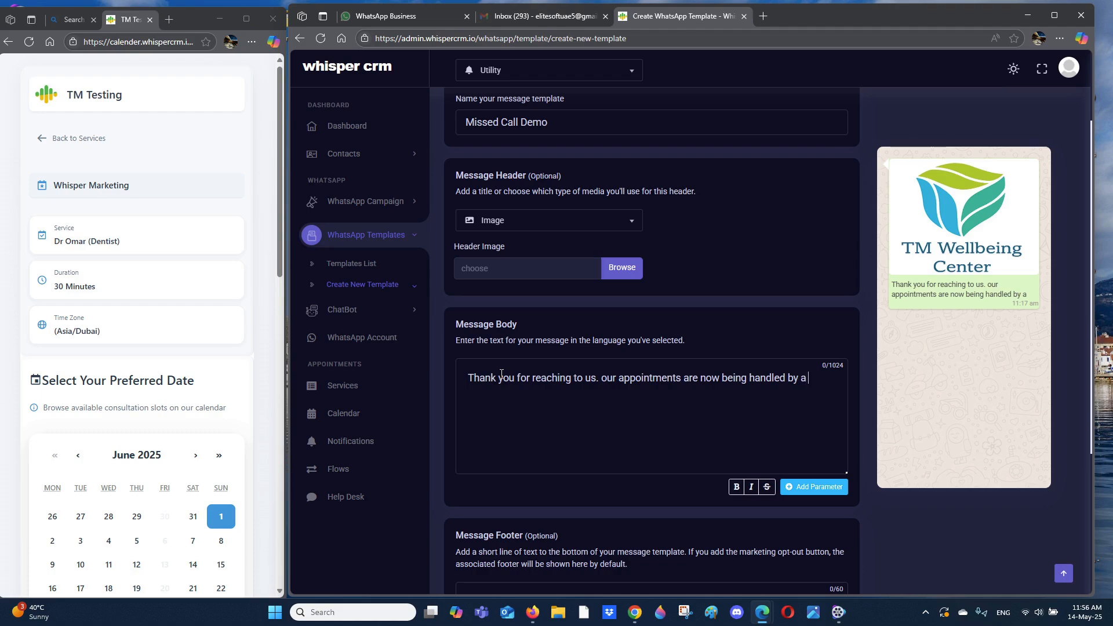
text( web app)
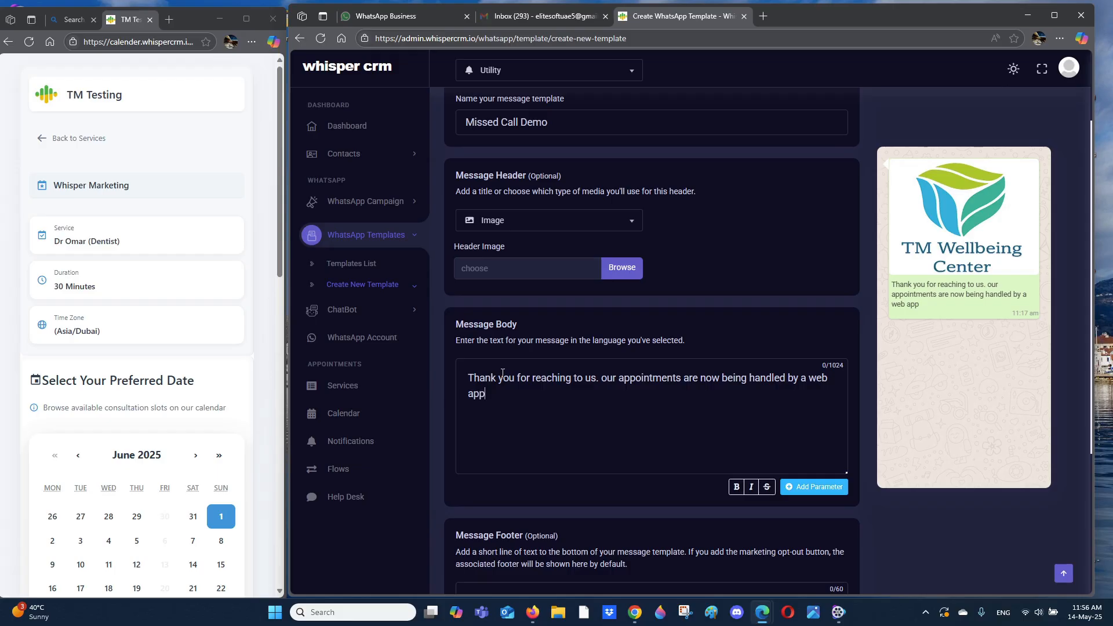
Step: Extend the body to say the new web app can be saved to your mobile home screen
click(809, 378)
text(new web app that u)
key(BackSpace)
text(you can save to your mobile home screen.)
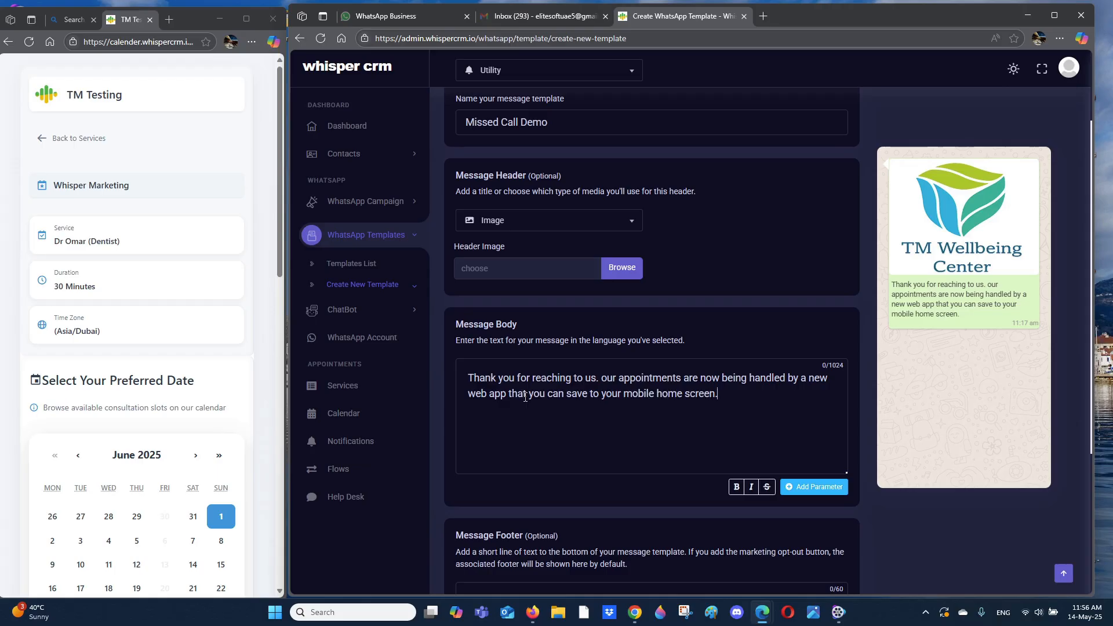
Step: Add an Interactive message button labelled 'Continue'
scroll(525, 397, down, 4)
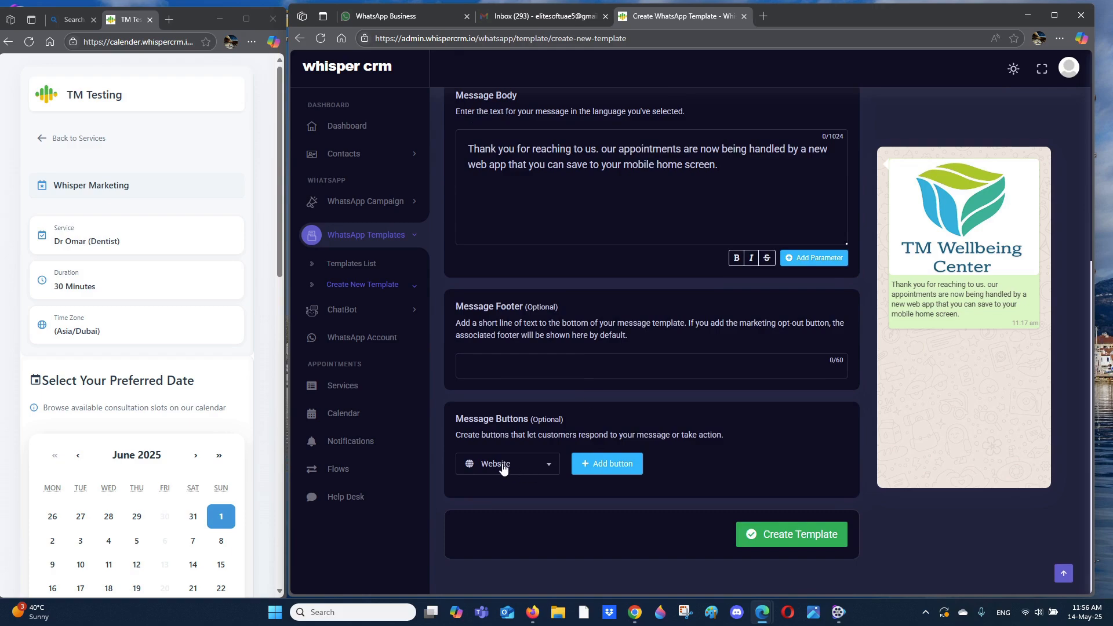
click(503, 467)
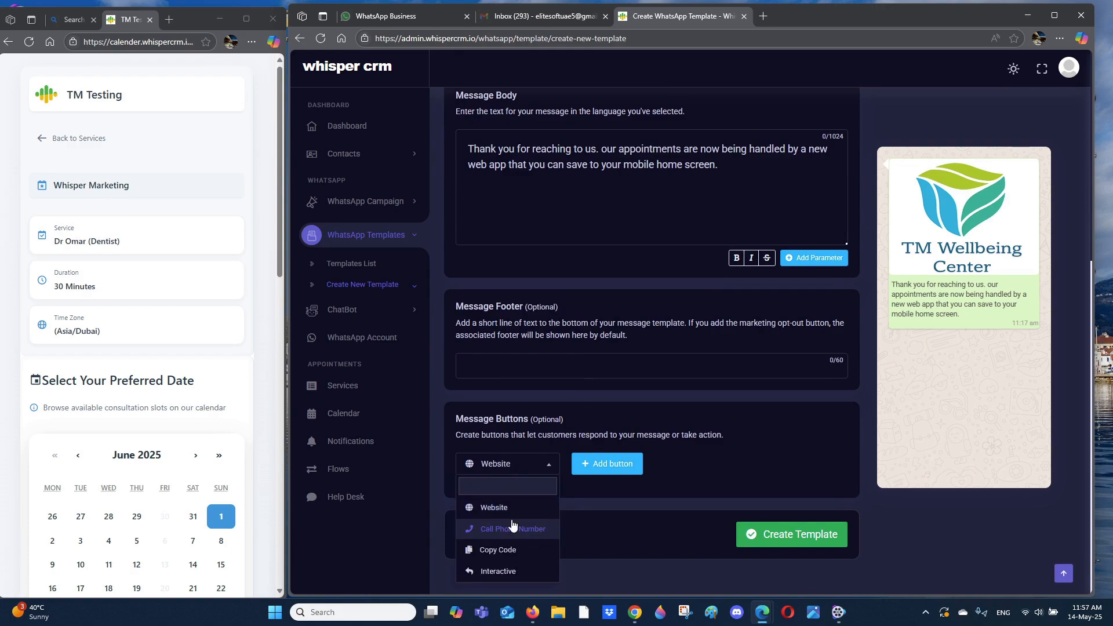
click(496, 569)
click(600, 468)
scroll(603, 406, down, 2)
click(530, 450)
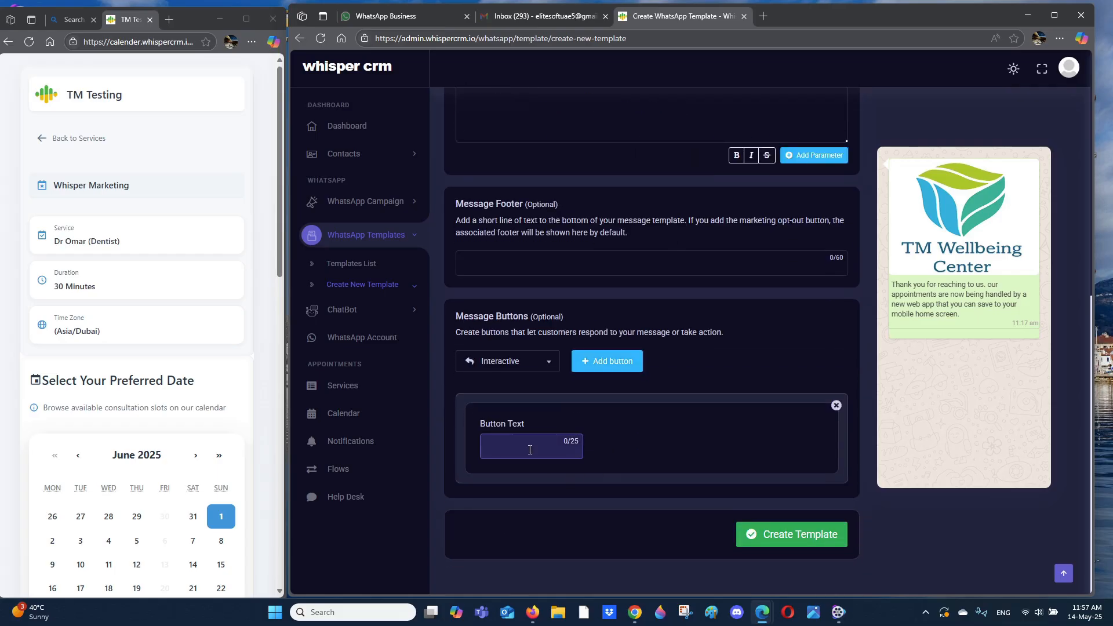
text(Contin)
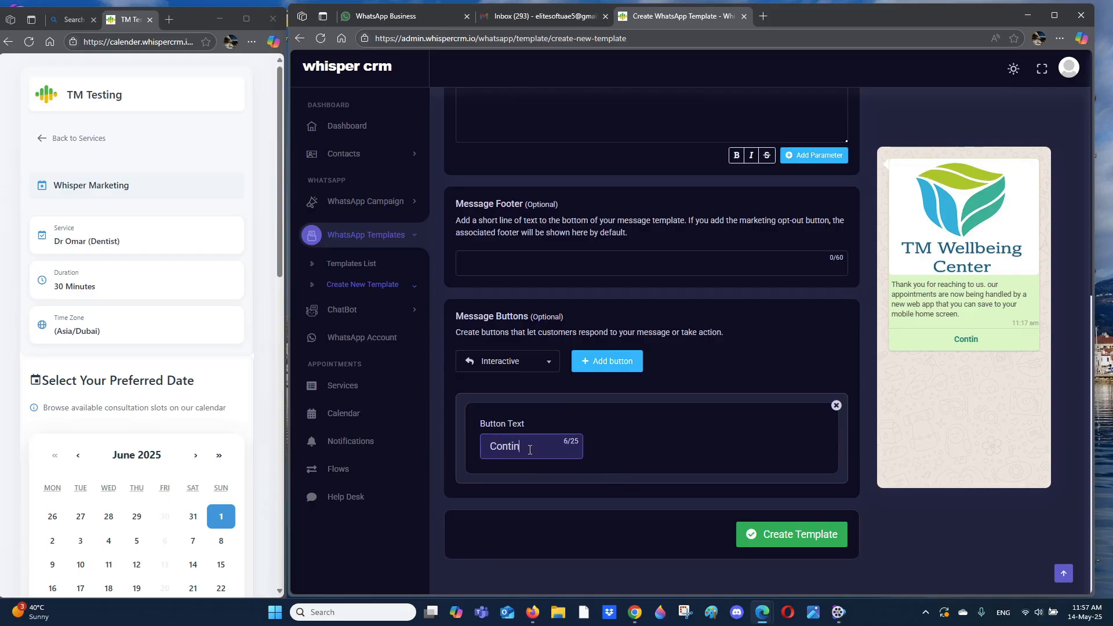
text(ue)
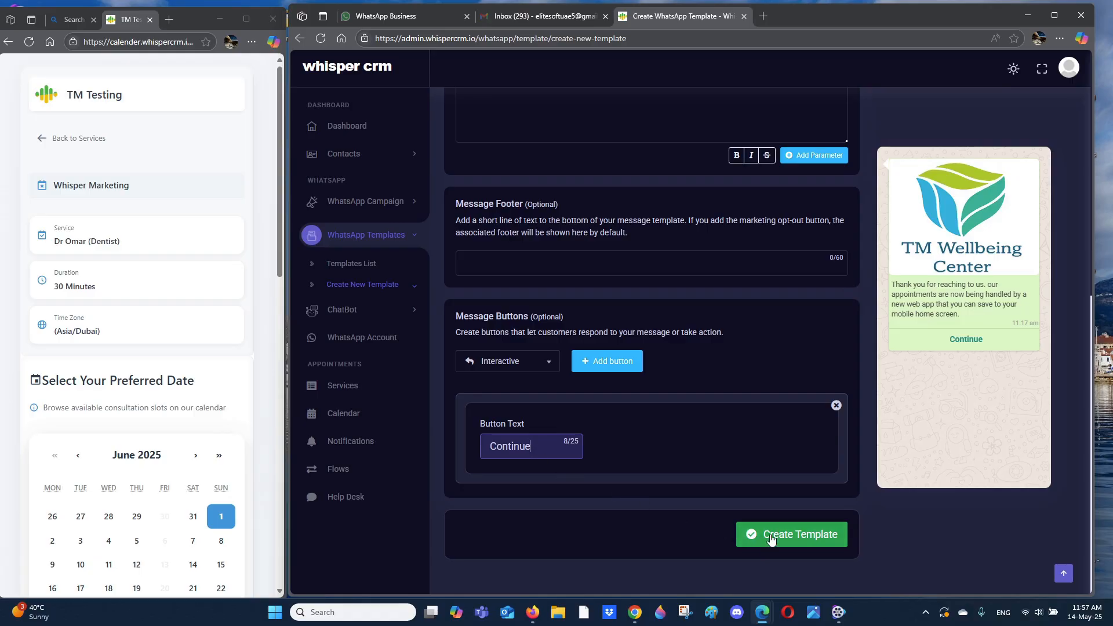
Step: Create and confirm the Missed Call Demo template, then dismiss the success message
scroll(665, 337, up, 5)
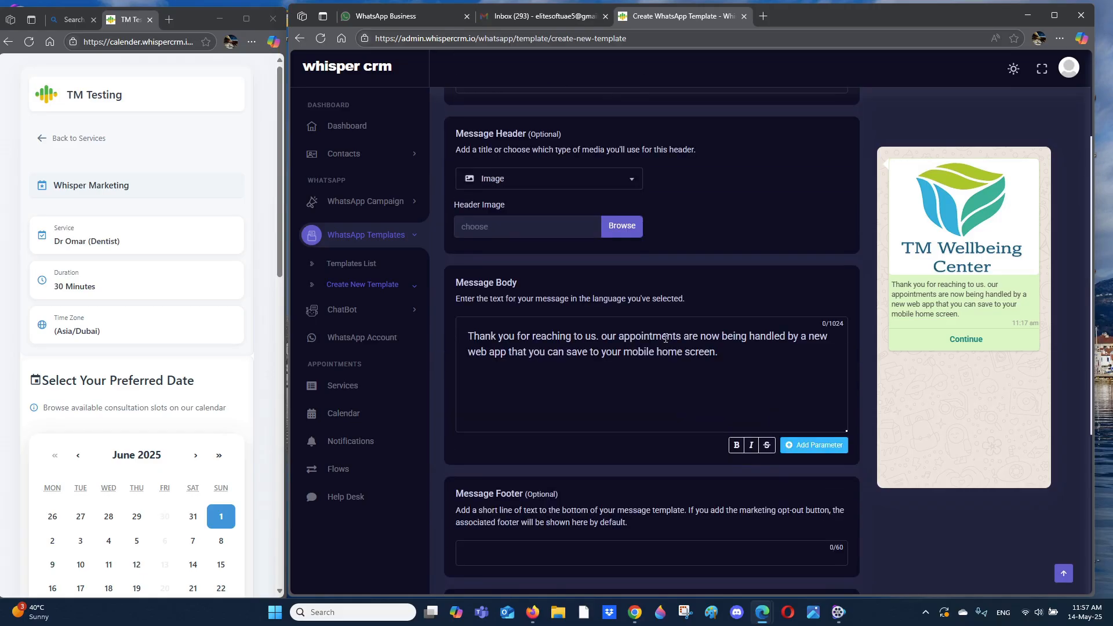
scroll(665, 341, up, 3)
scroll(667, 340, down, 2)
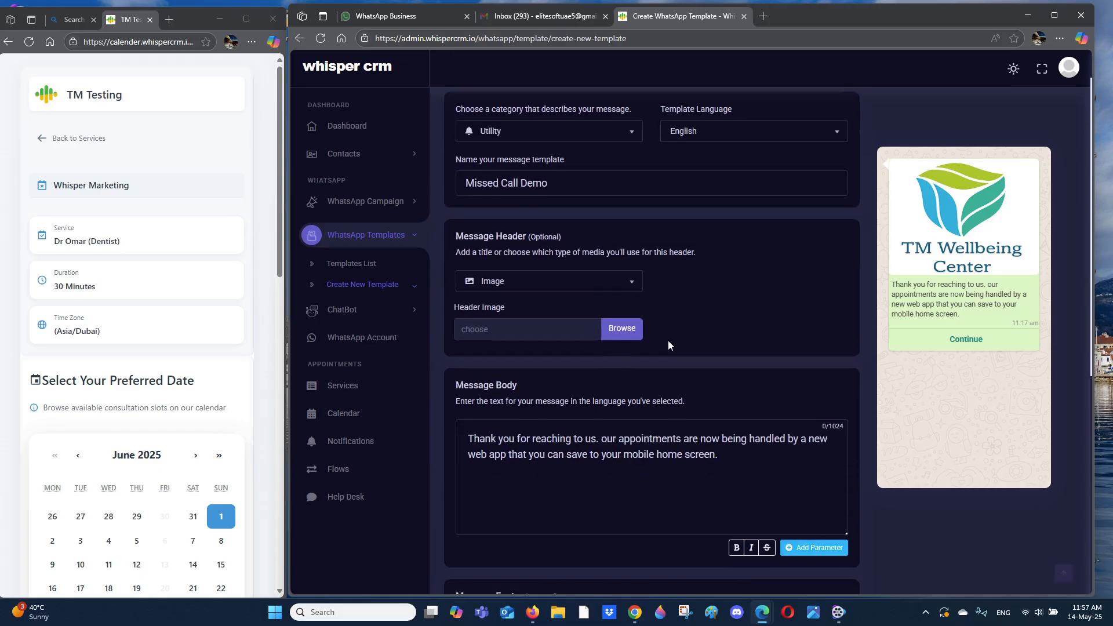
scroll(669, 341, down, 6)
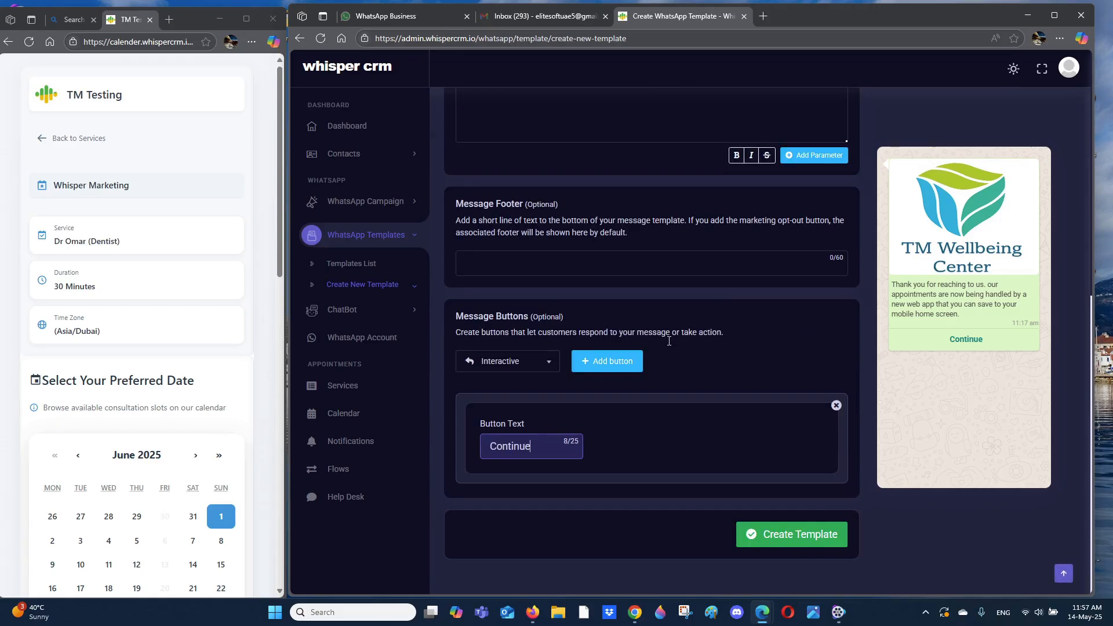
click(793, 534)
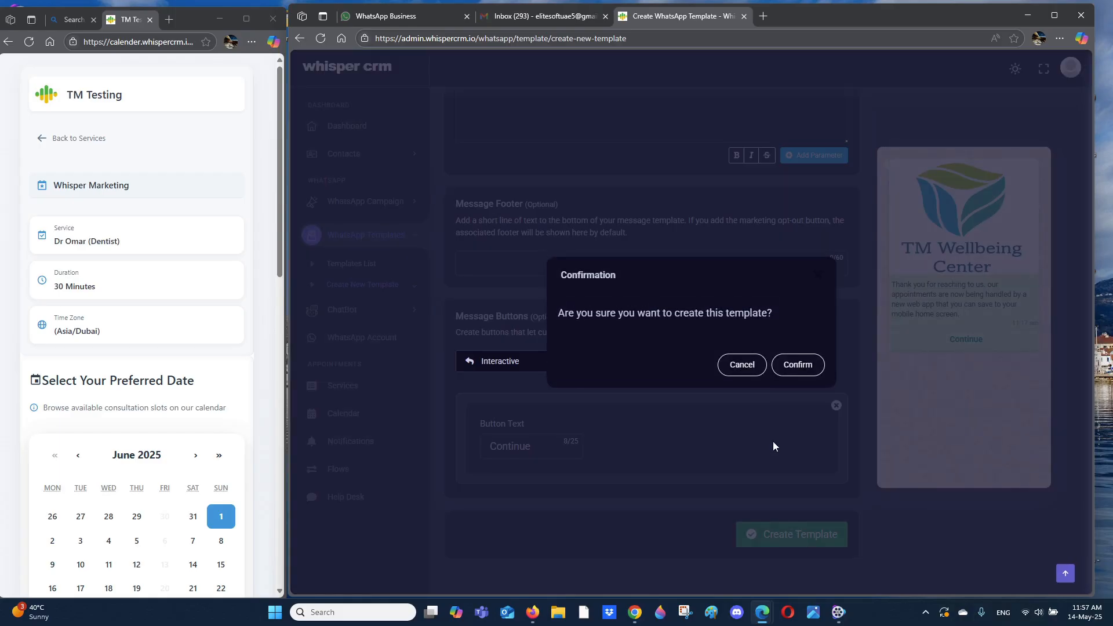
click(801, 369)
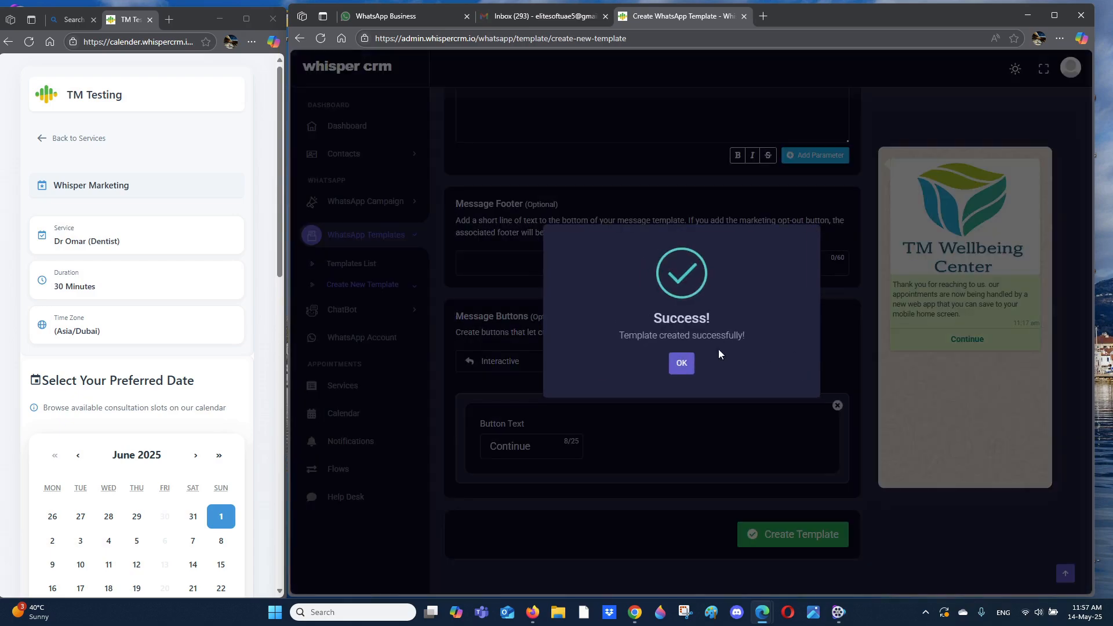
click(676, 364)
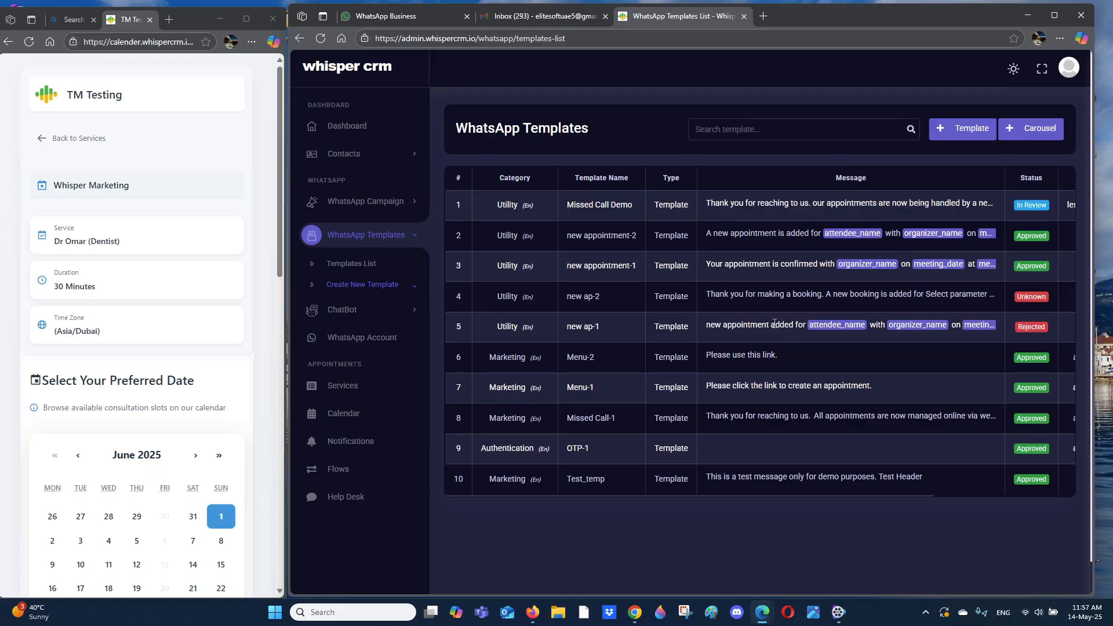
Step: Start a new Utility template named 'Demo Menu-1', correcting the misspelled 'Mdemo'
click(962, 128)
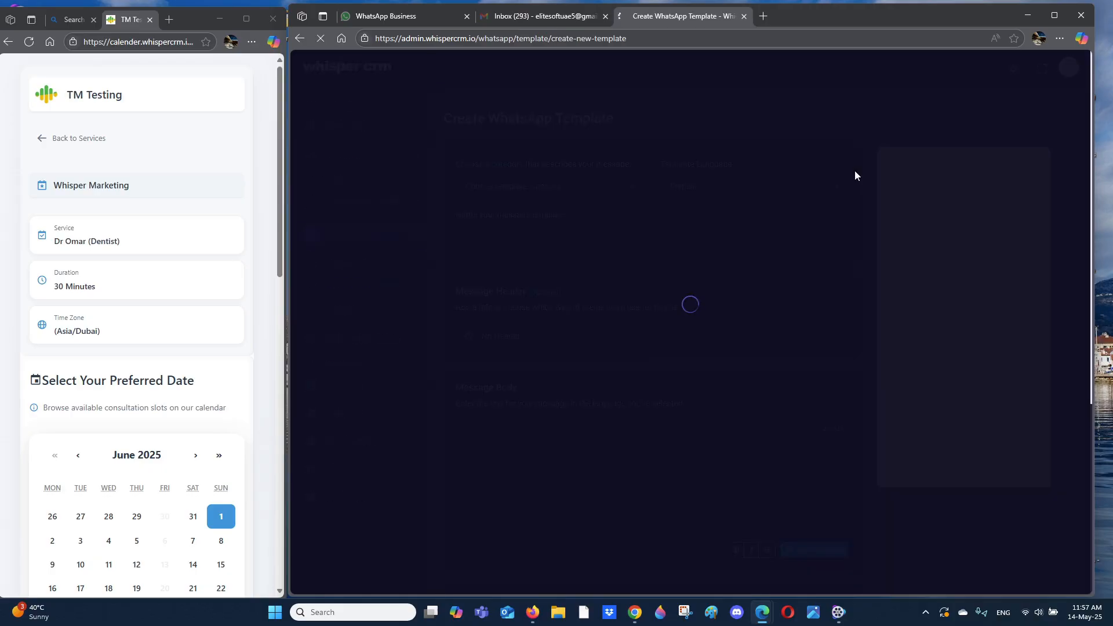
click(532, 190)
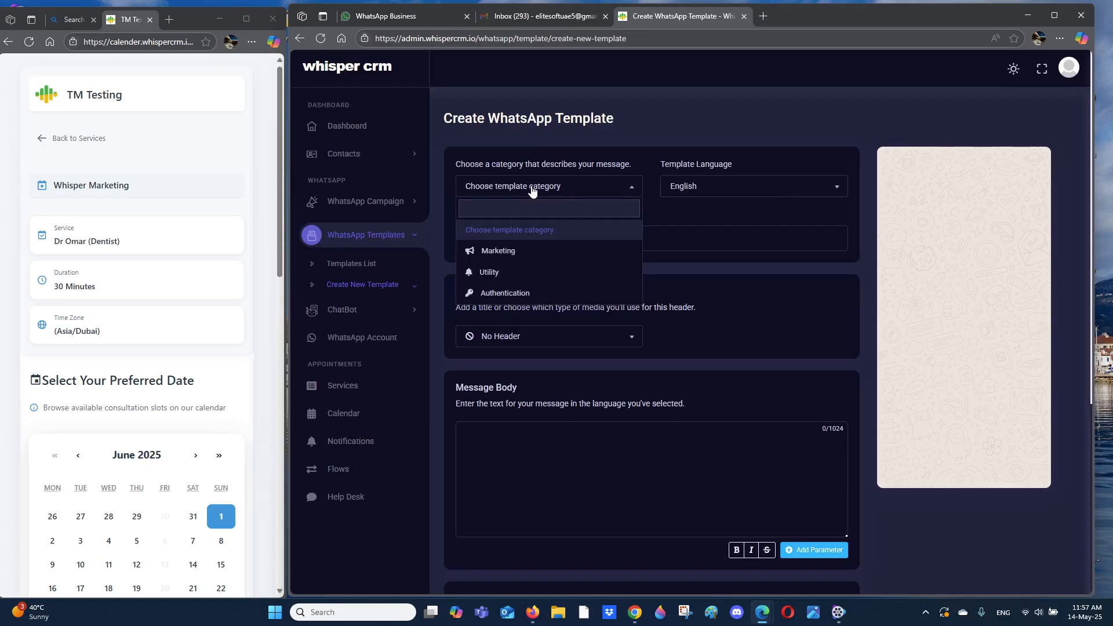
click(499, 272)
click(535, 241)
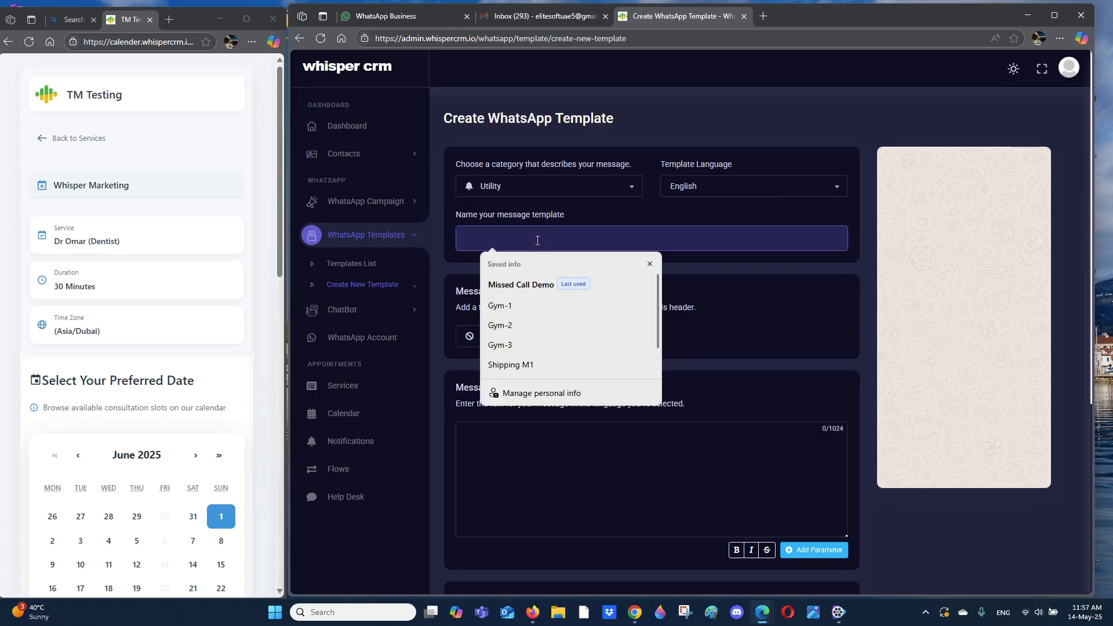
text(M)
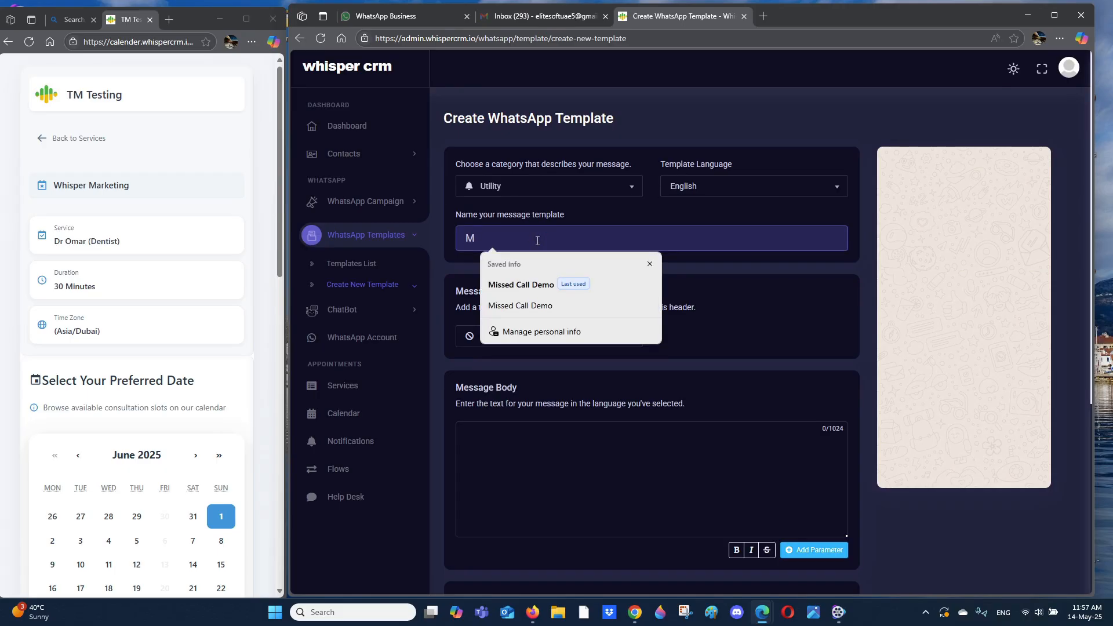
text(demo Menu)
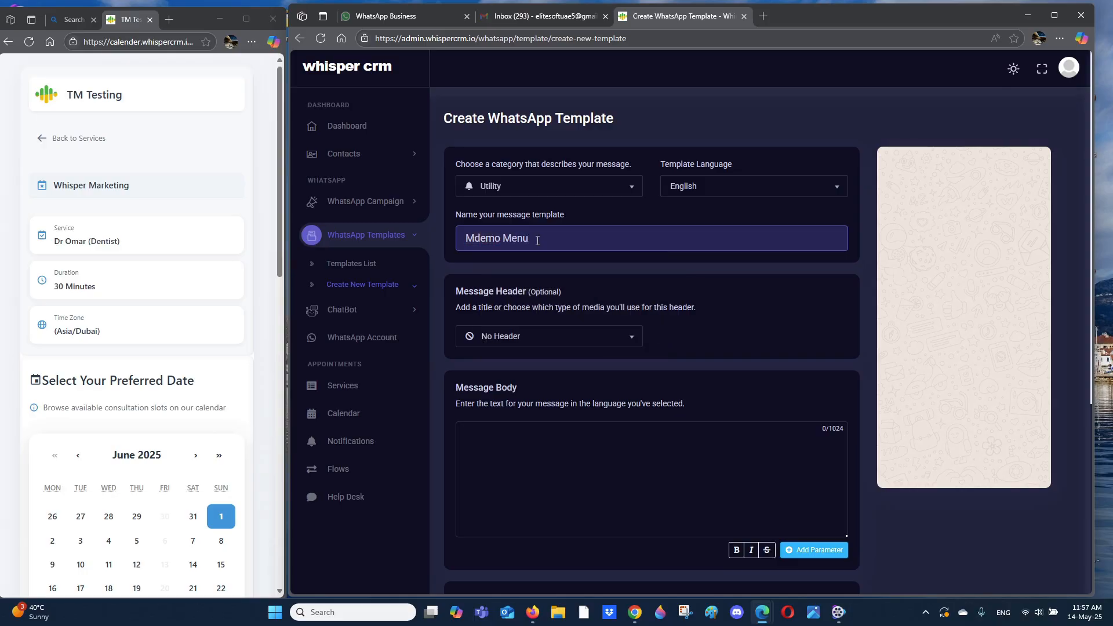
text(-1)
click(473, 235)
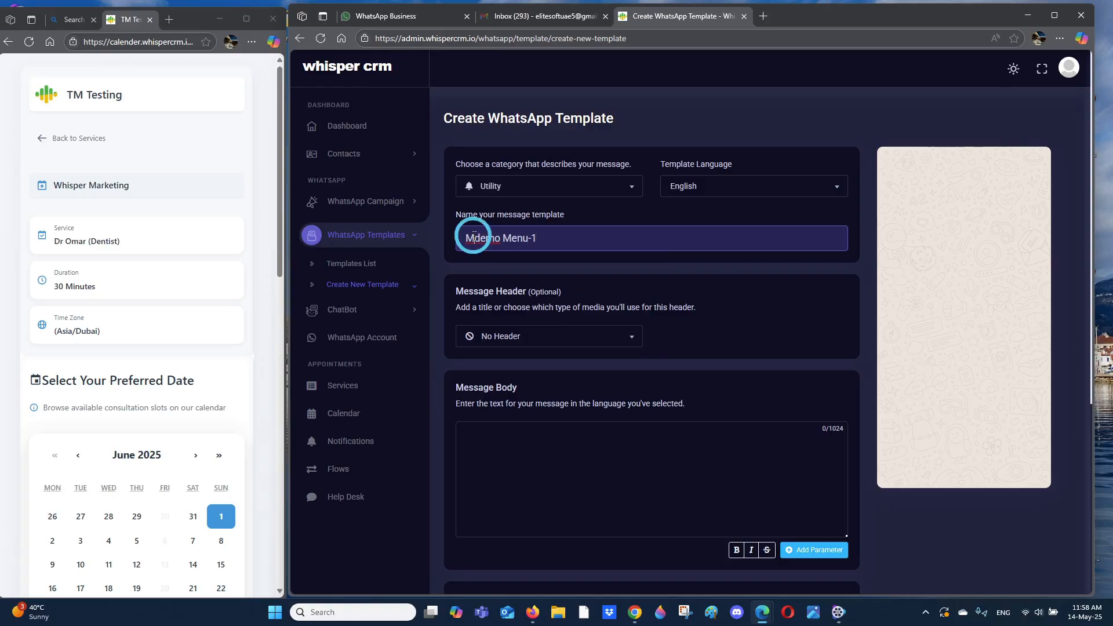
click(491, 317)
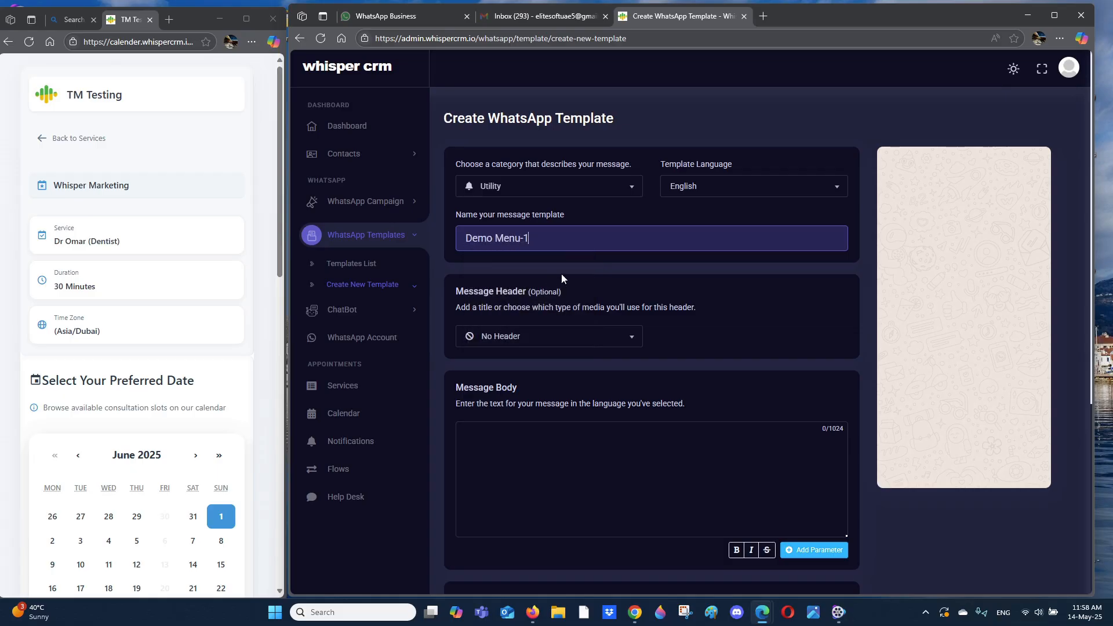
Step: Set the header to Image and upload logo-2 as the header picture
click(587, 341)
click(497, 419)
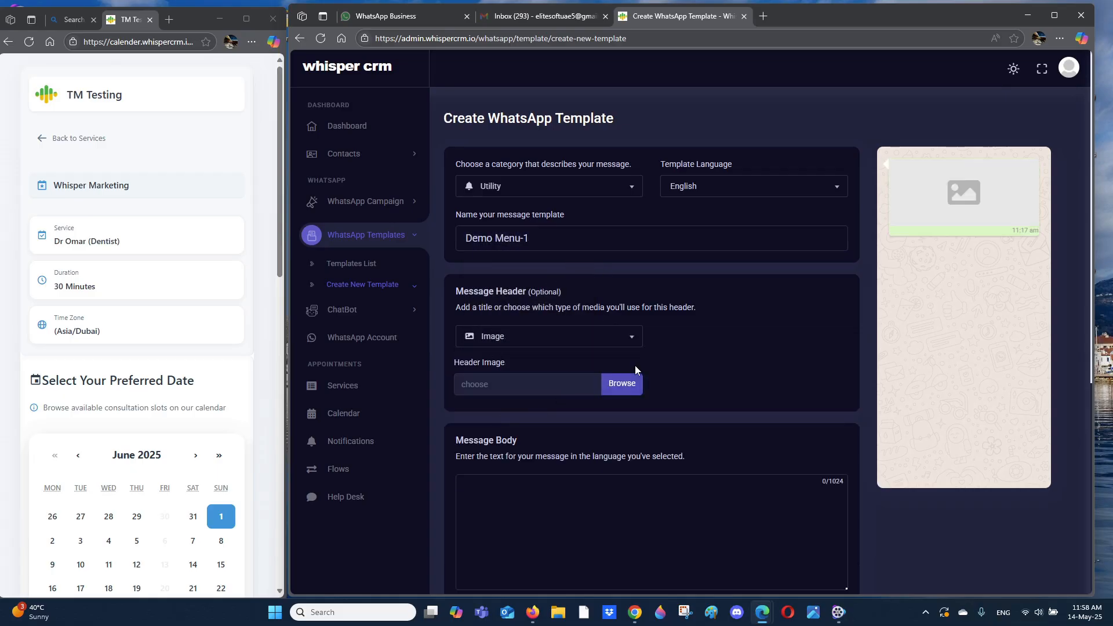
click(624, 383)
double_click(492, 107)
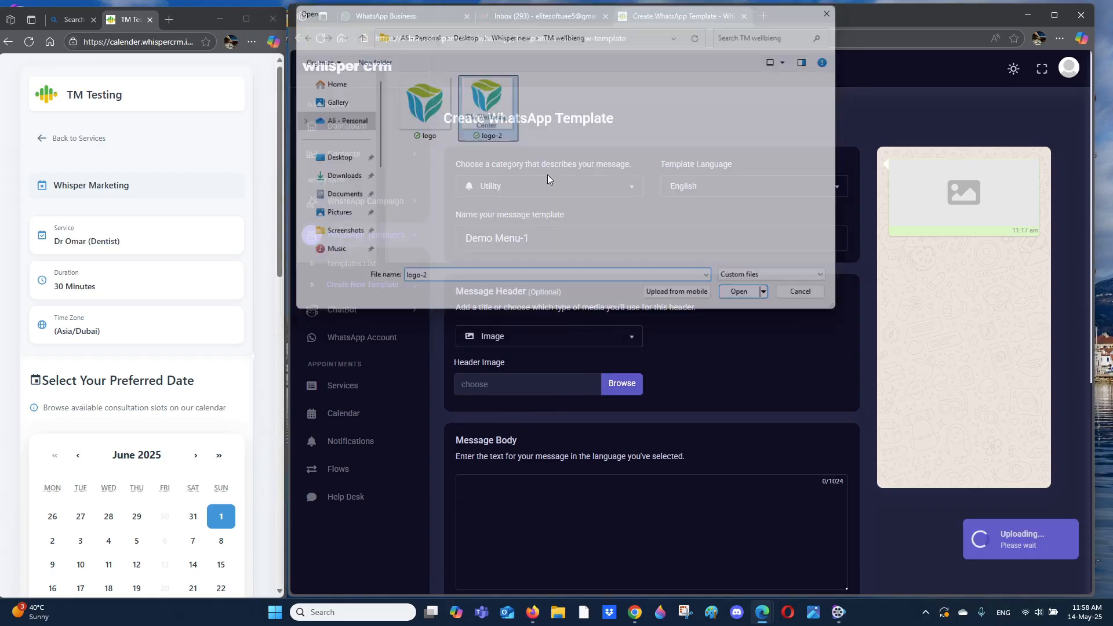
scroll(641, 302, down, 4)
scroll(640, 302, down, 2)
scroll(611, 301, up, 1)
Step: Enter 'please follow this link:' as the message body
click(584, 235)
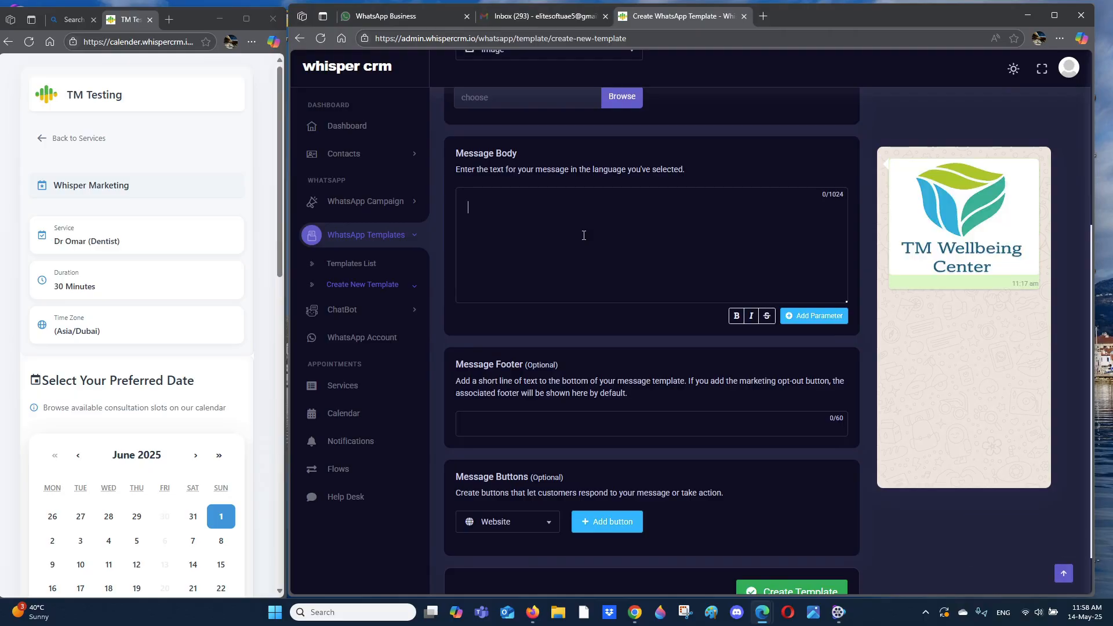
text(please f)
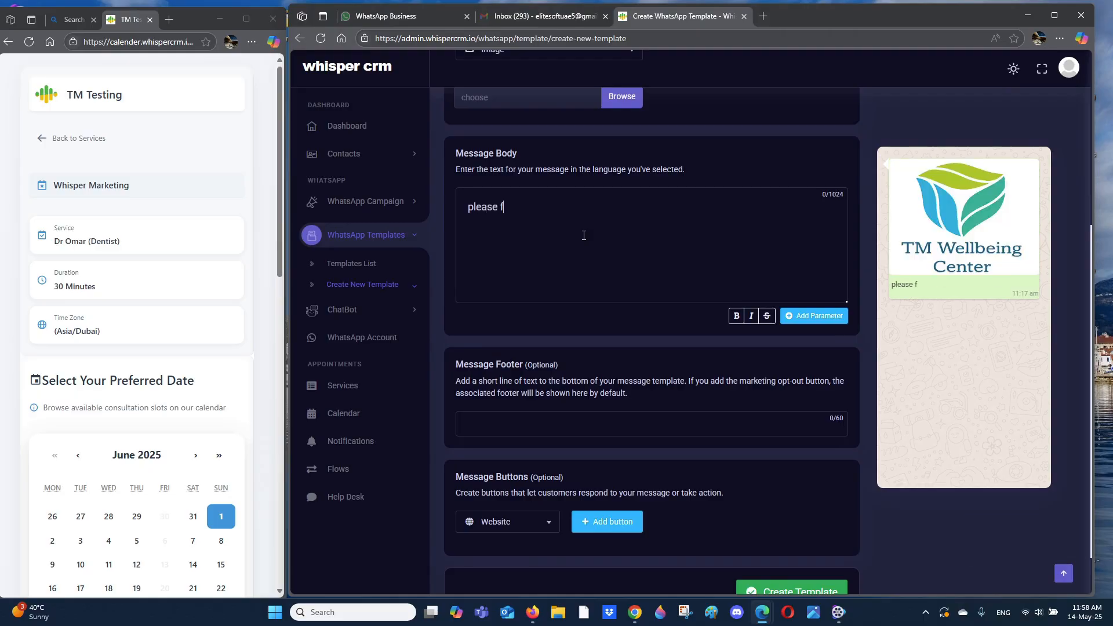
text(ollow this link)
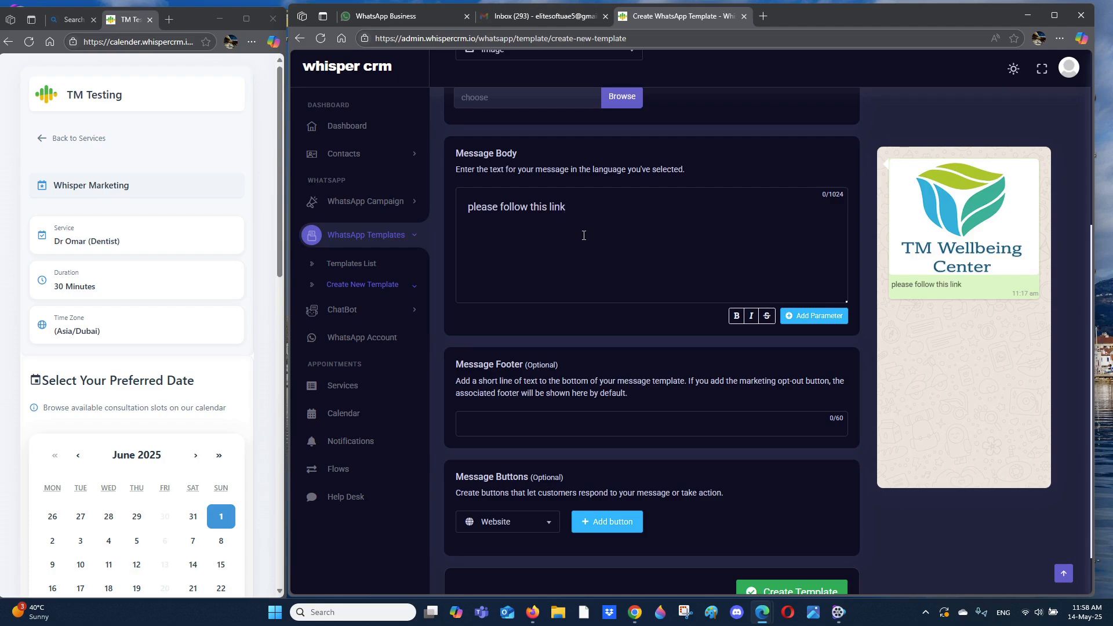
text(:)
scroll(584, 235, down, 1)
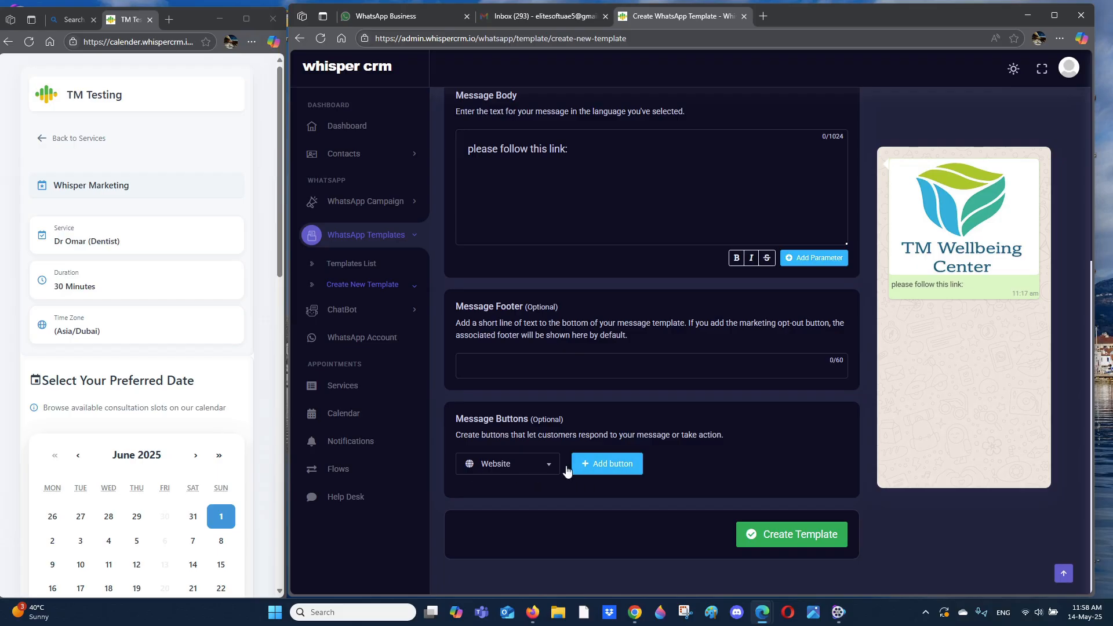
Step: Add a Website button labelled 'Create/manage Appointment'
click(605, 467)
scroll(606, 464, down, 2)
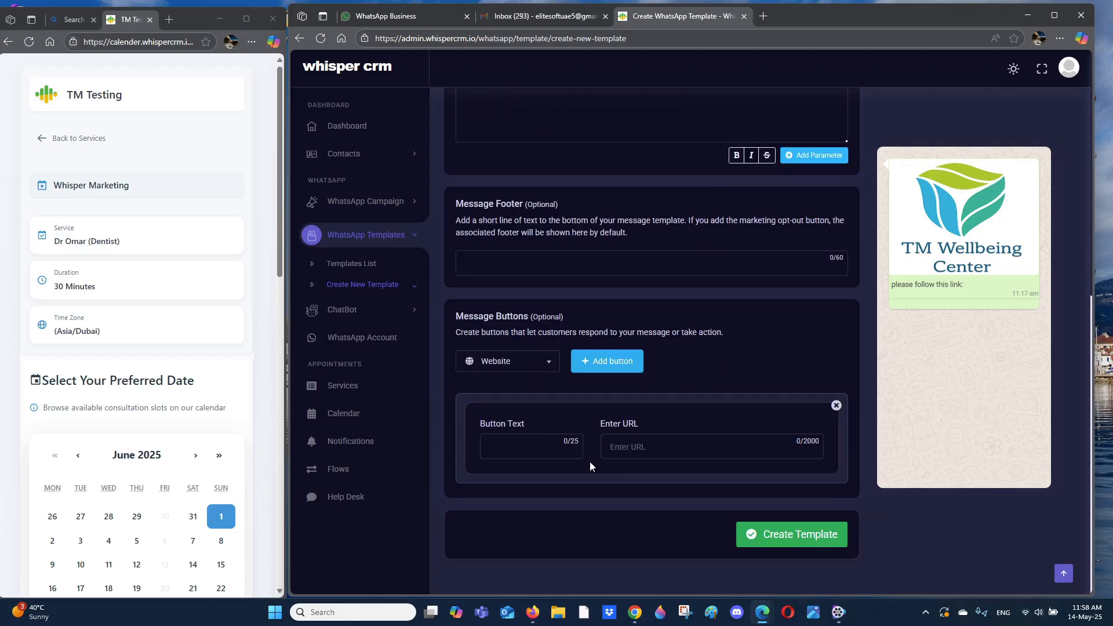
click(538, 446)
text(Create/manage )
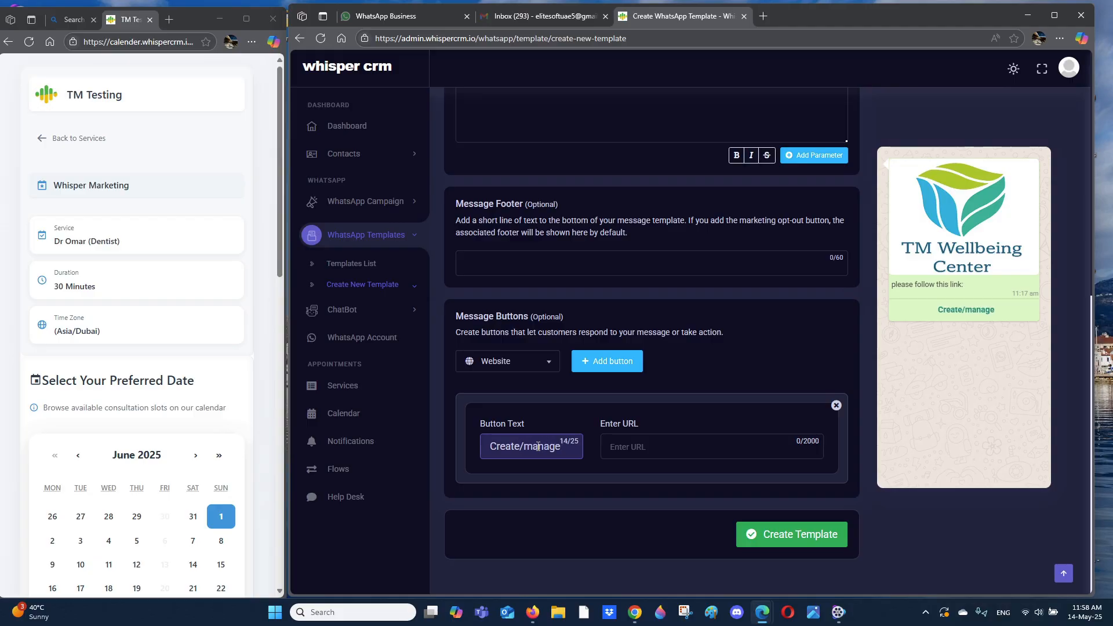
text(App)
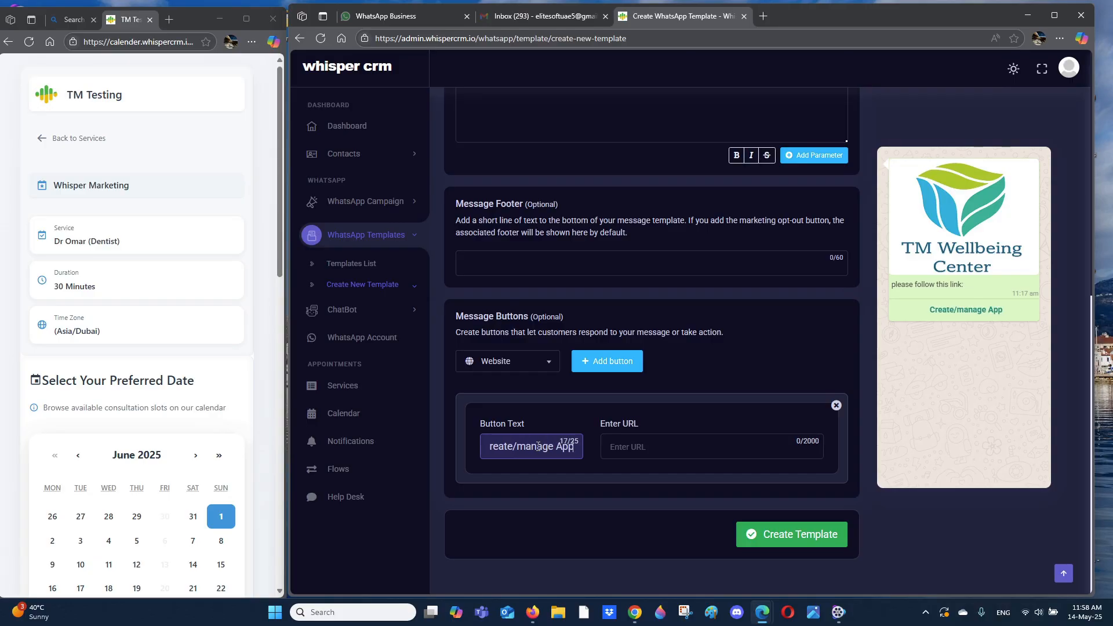
text(ointment)
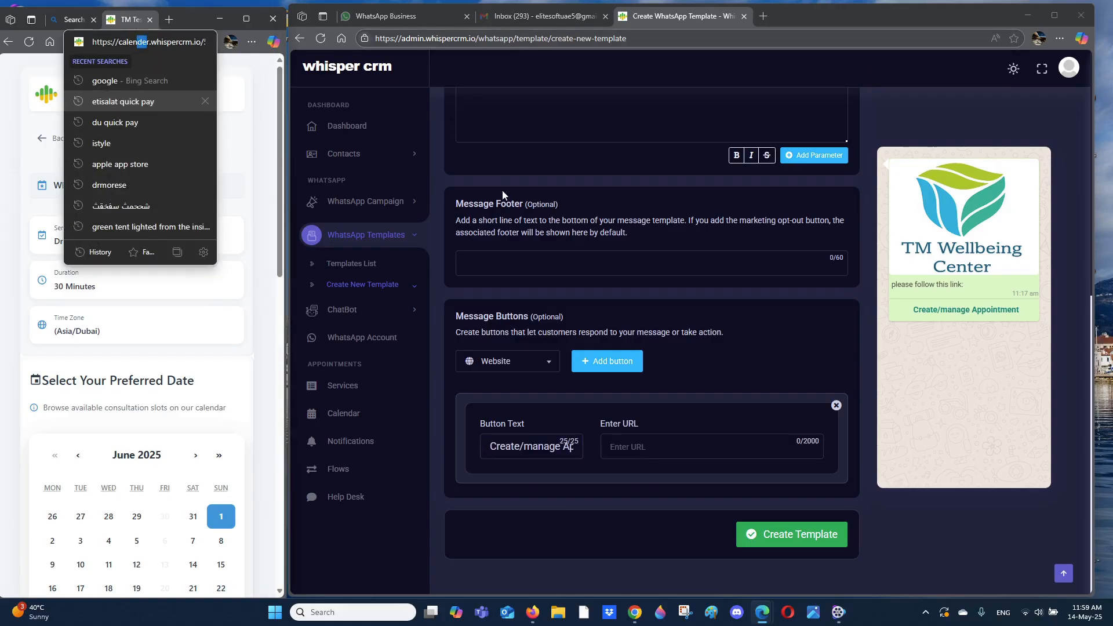
Step: Copy the booking page address from the browser and paste it as the button's URL
click(229, 66)
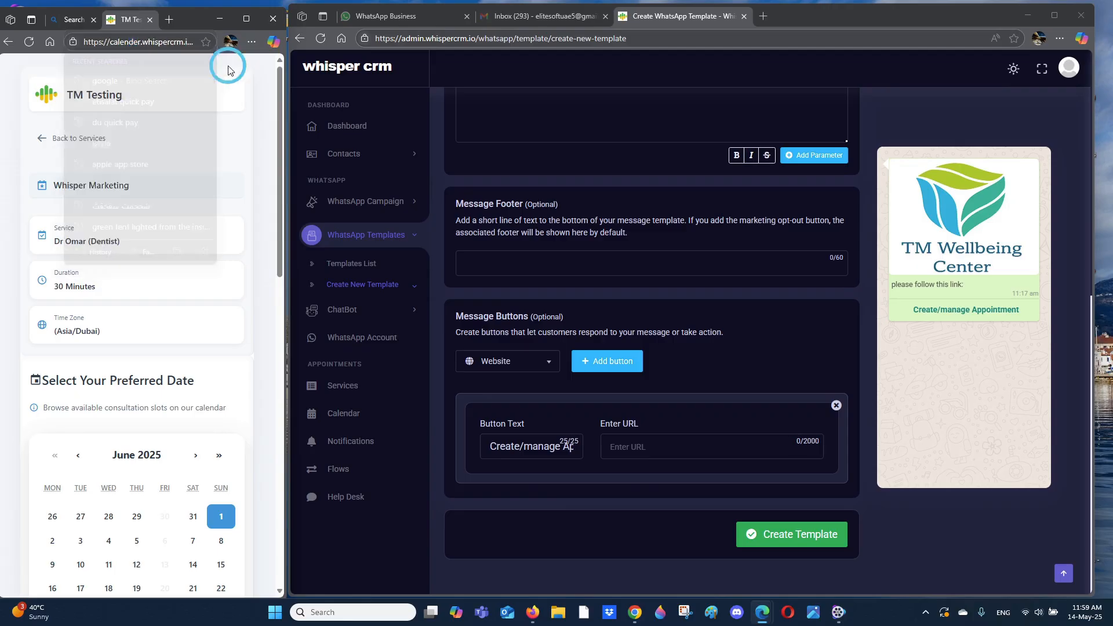
click(82, 41)
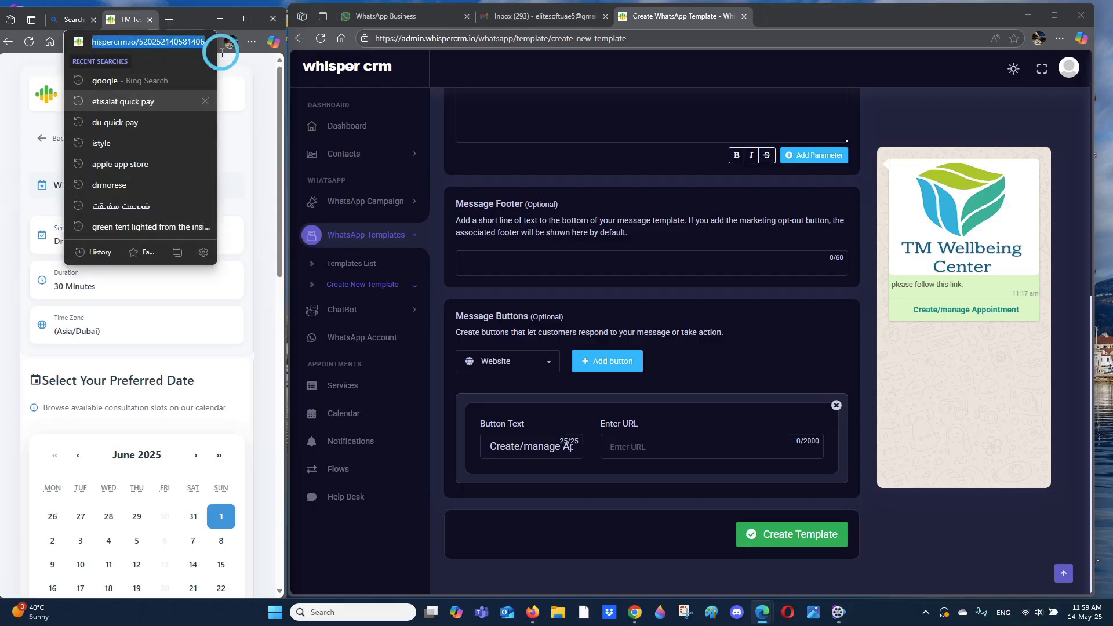
right_click(175, 42)
click(206, 171)
click(666, 447)
right_click(663, 444)
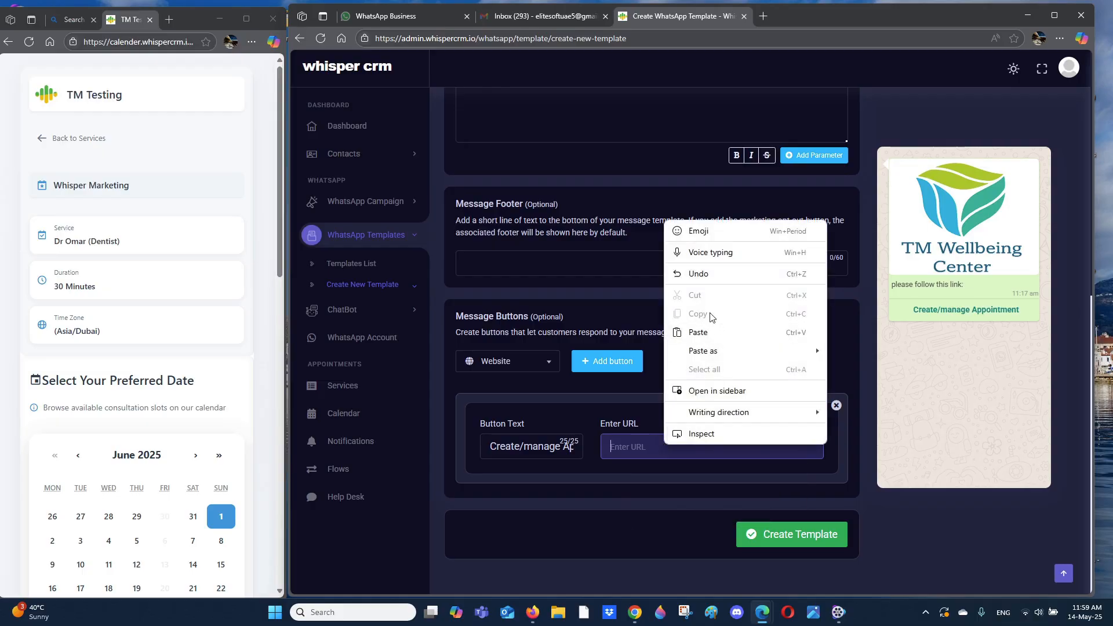
click(698, 332)
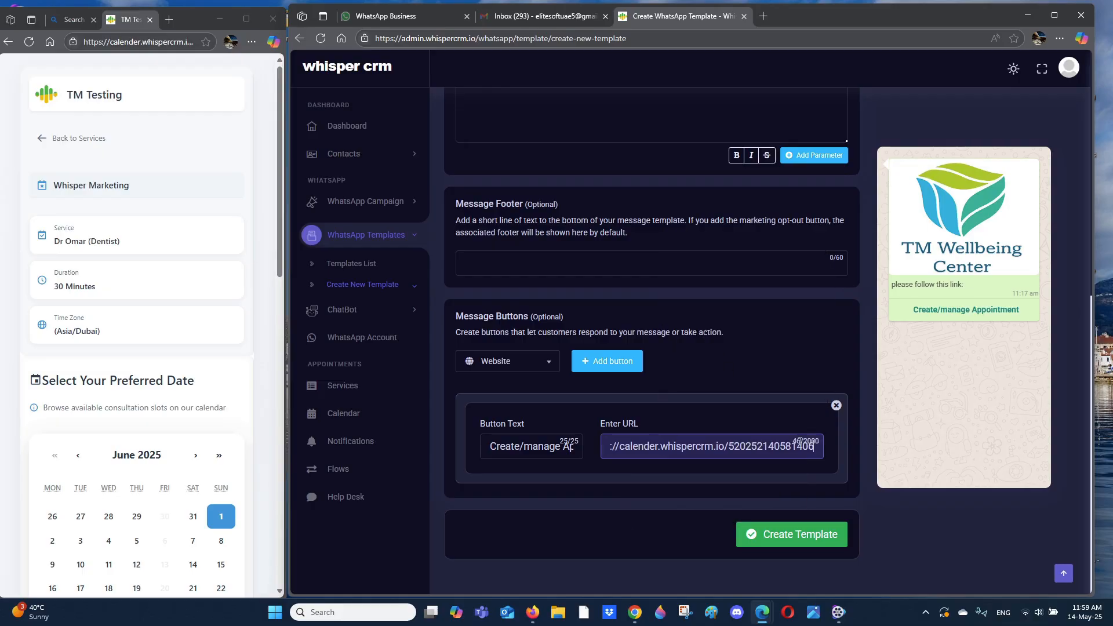
Step: Create and confirm the Demo Menu-1 template, then dismiss the success message
click(787, 537)
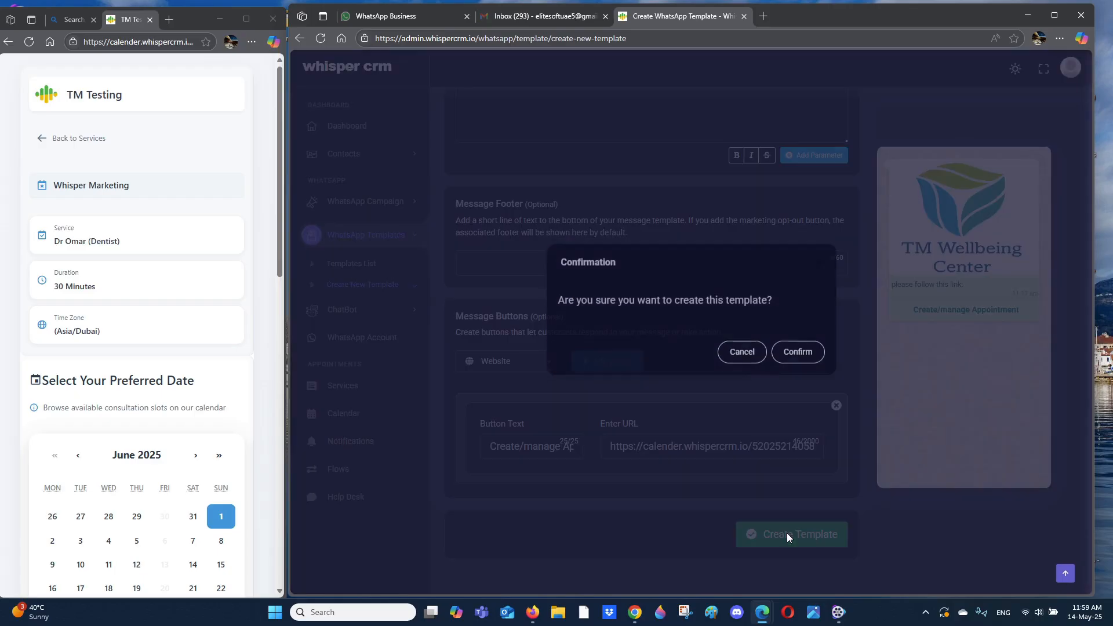
click(799, 365)
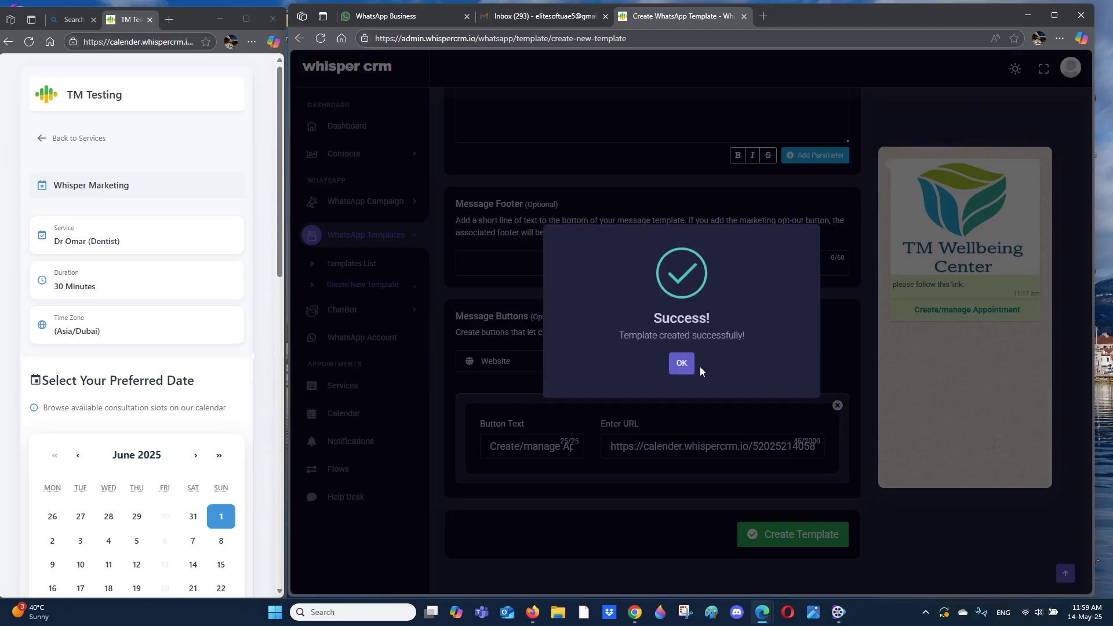
click(683, 364)
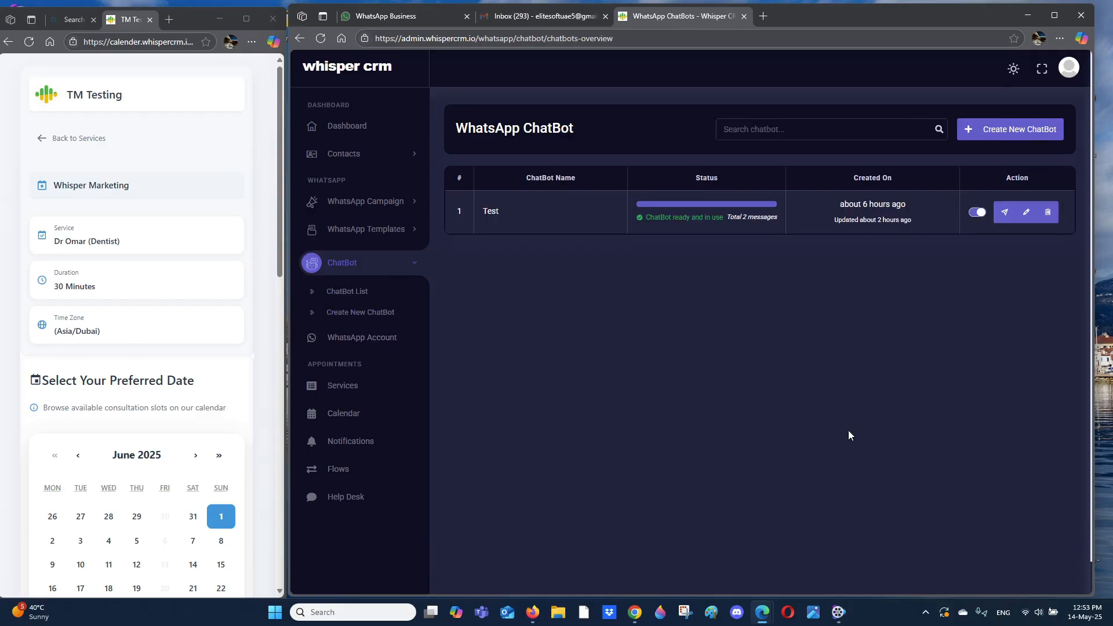
Step: Create a new chatbot named 'missed Call Demo' whose flow starts with the Missed Call Demo template
click(1005, 130)
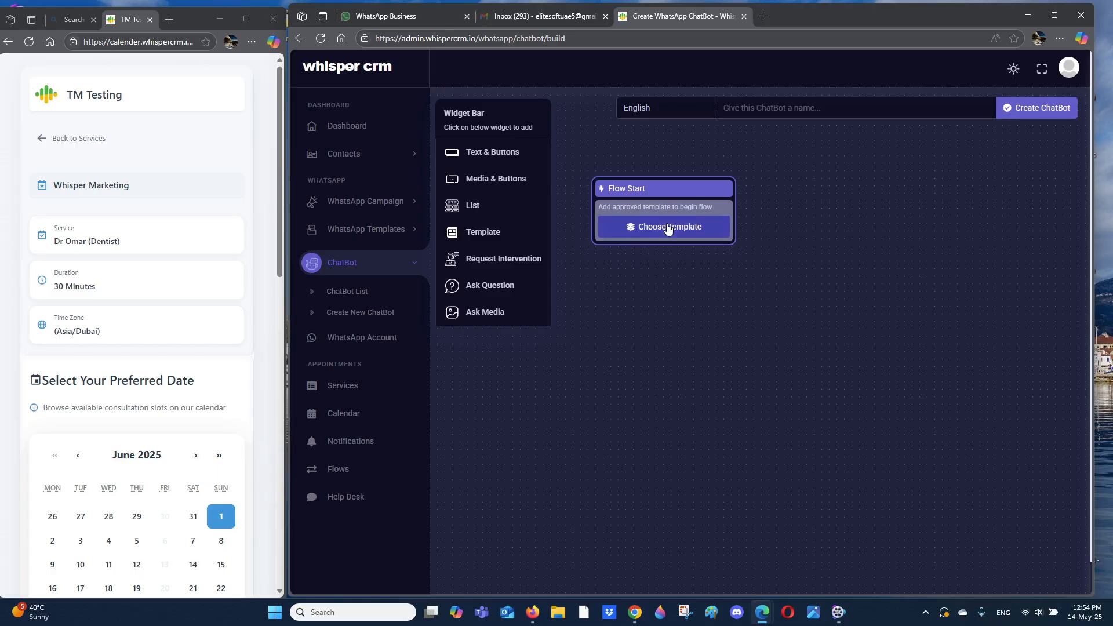
click(746, 105)
text(missed Call Demo-1)
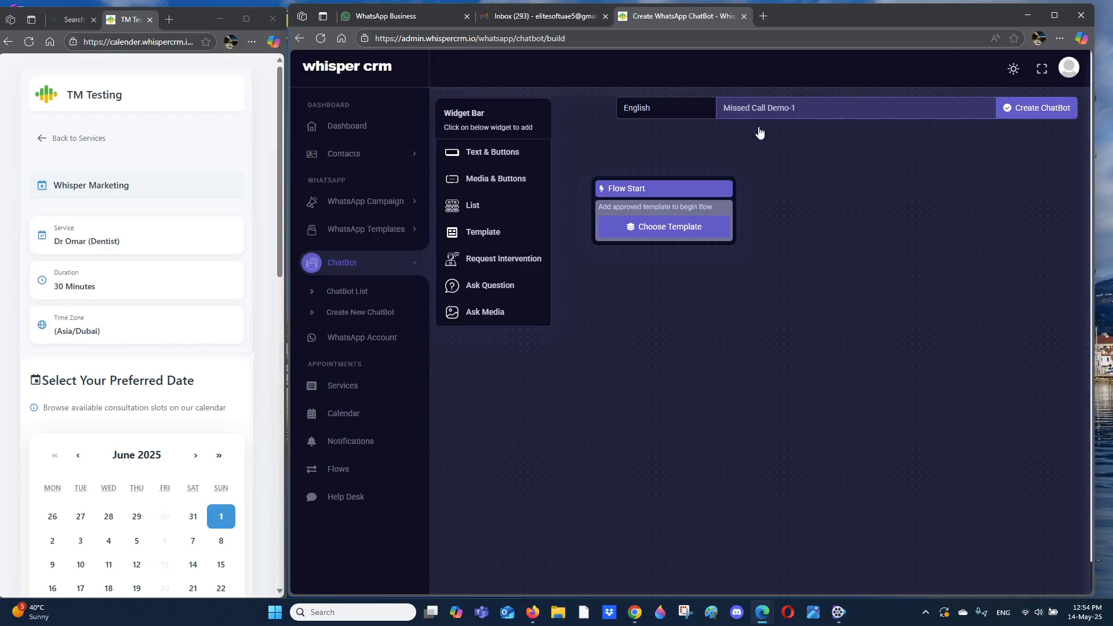
click(666, 225)
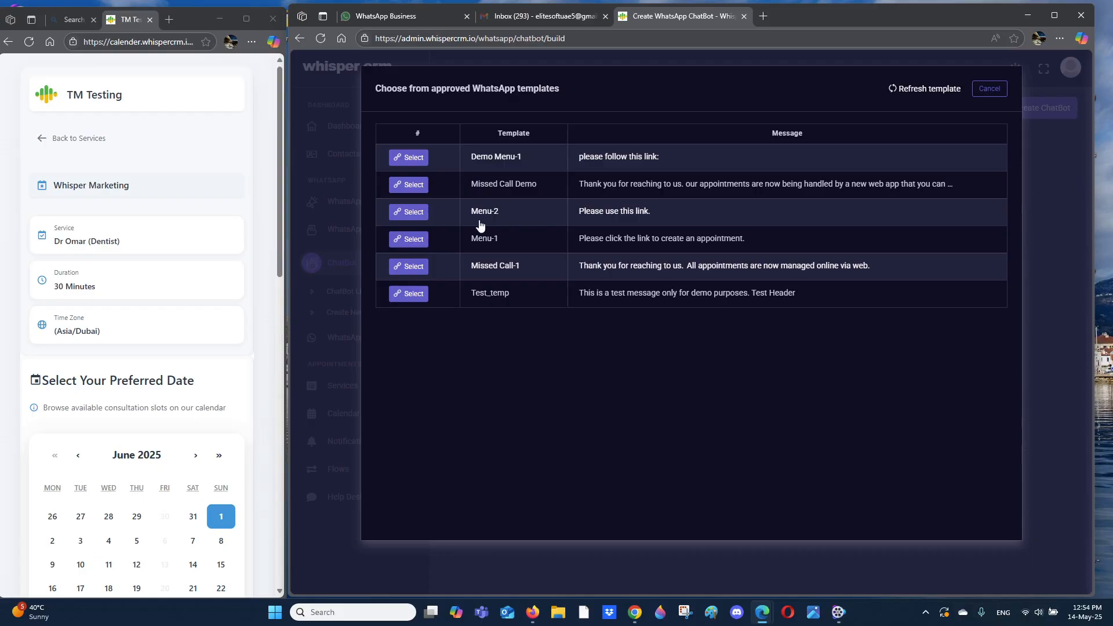
click(411, 185)
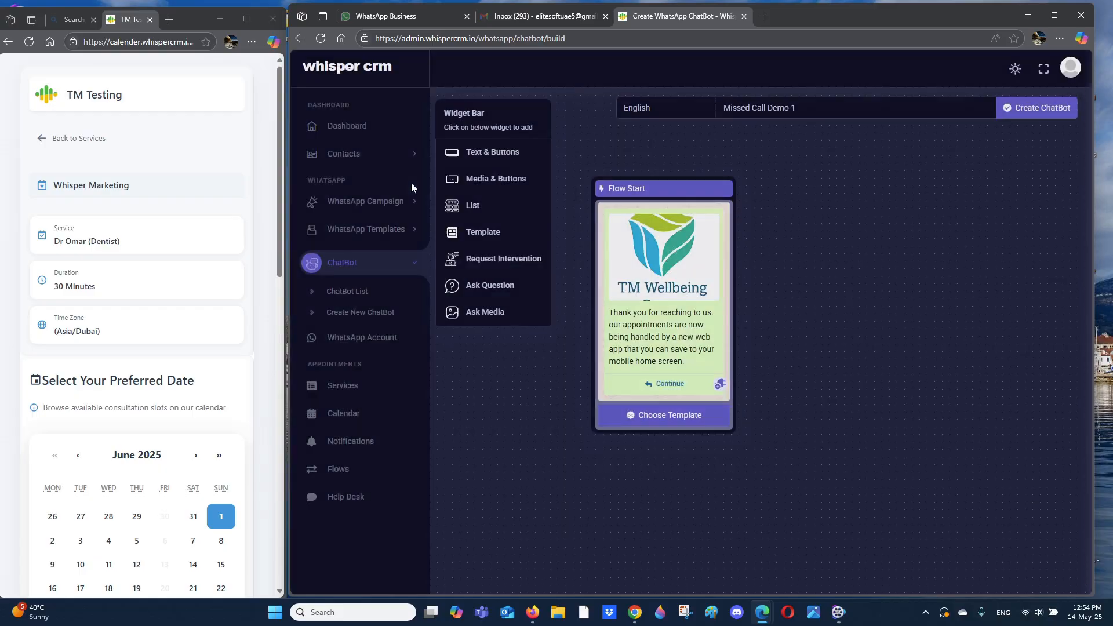
Step: Add a message step using the Demo Menu-1 template and link the Continue reply to it
click(486, 233)
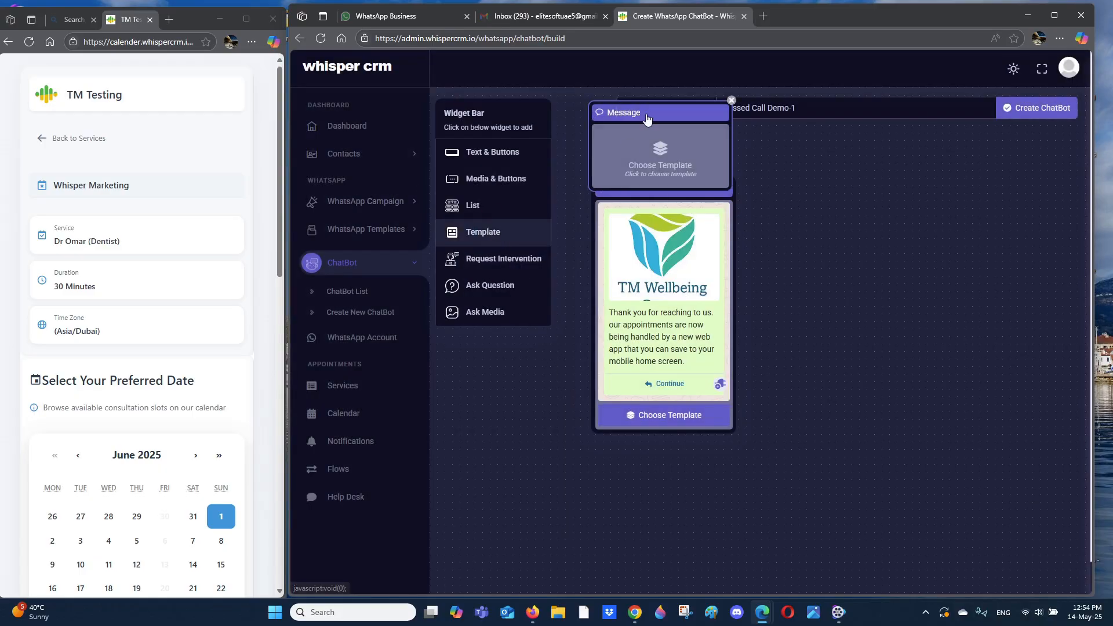
drag(648, 118, 879, 279)
click(886, 325)
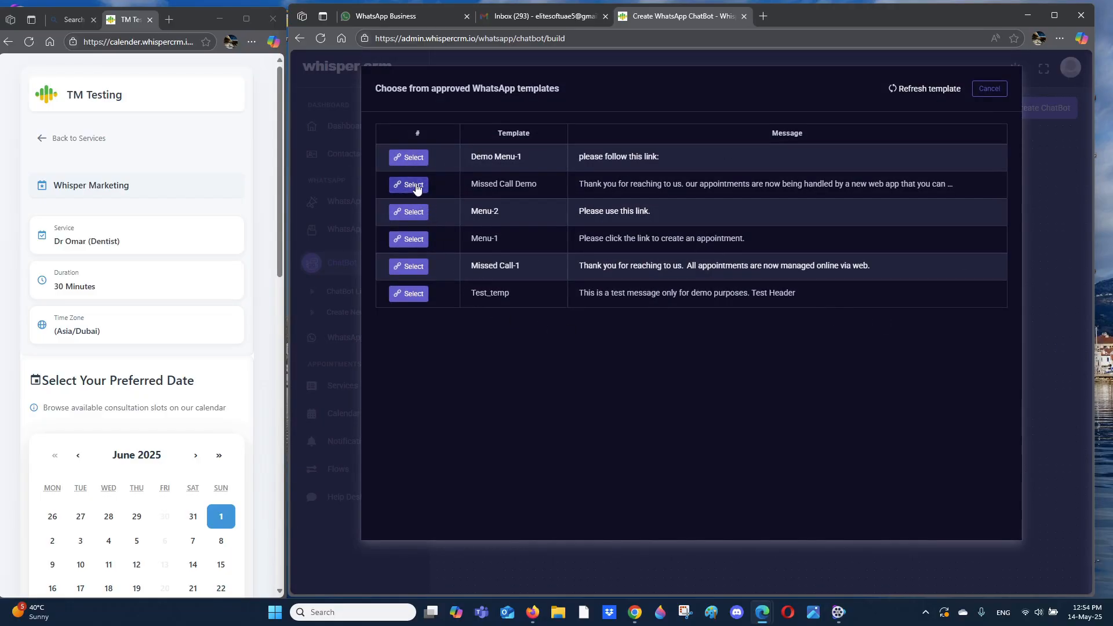
click(408, 158)
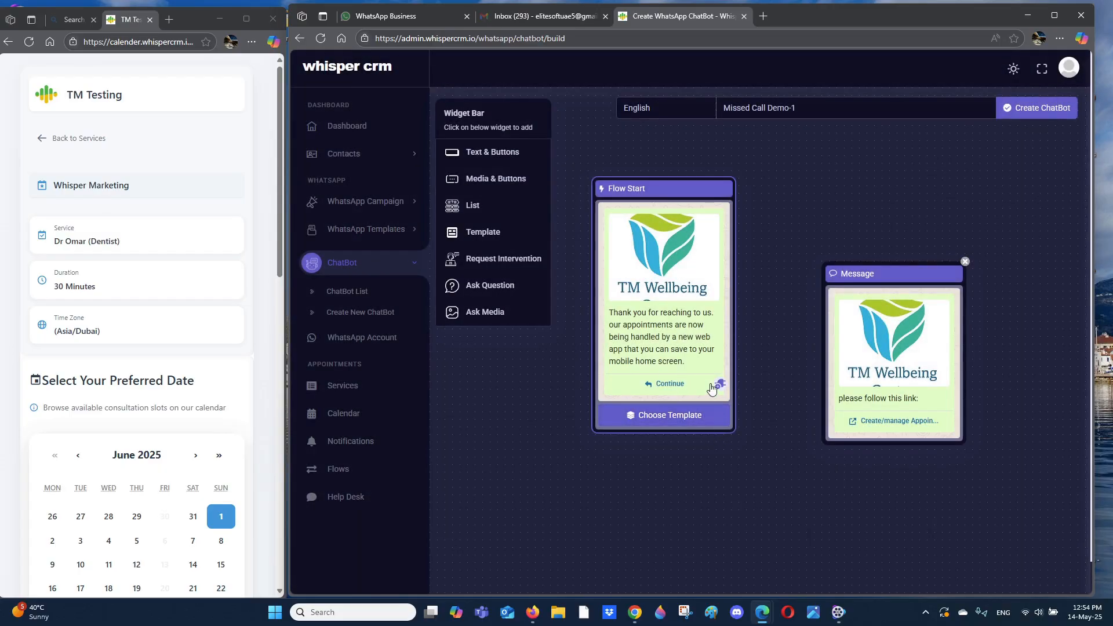
mouse_move(898, 329)
click(898, 329)
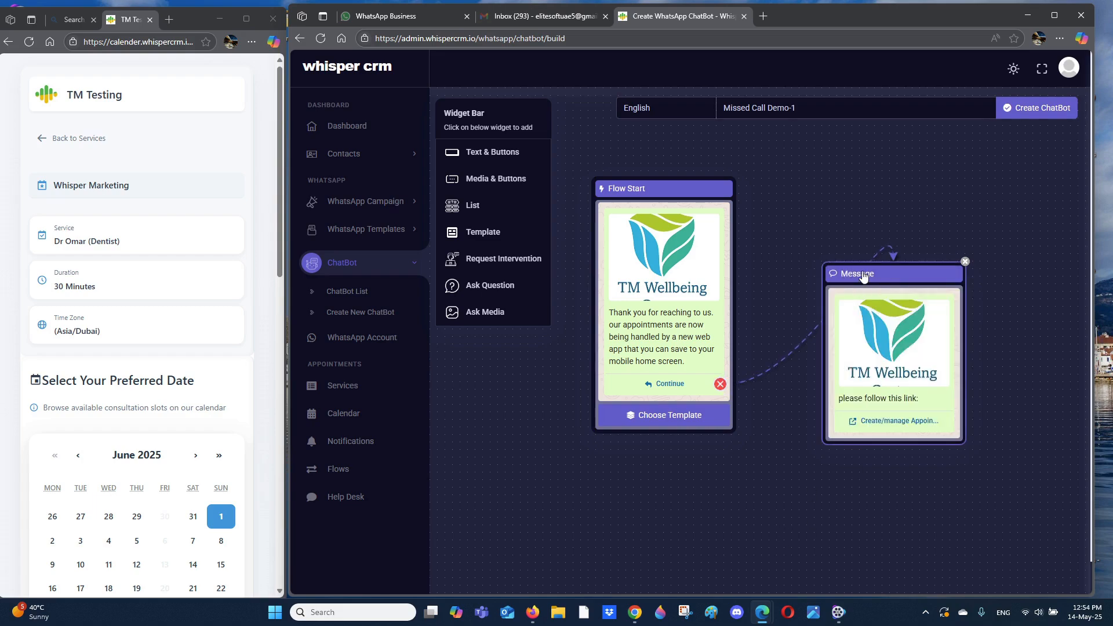
drag(864, 274, 876, 281)
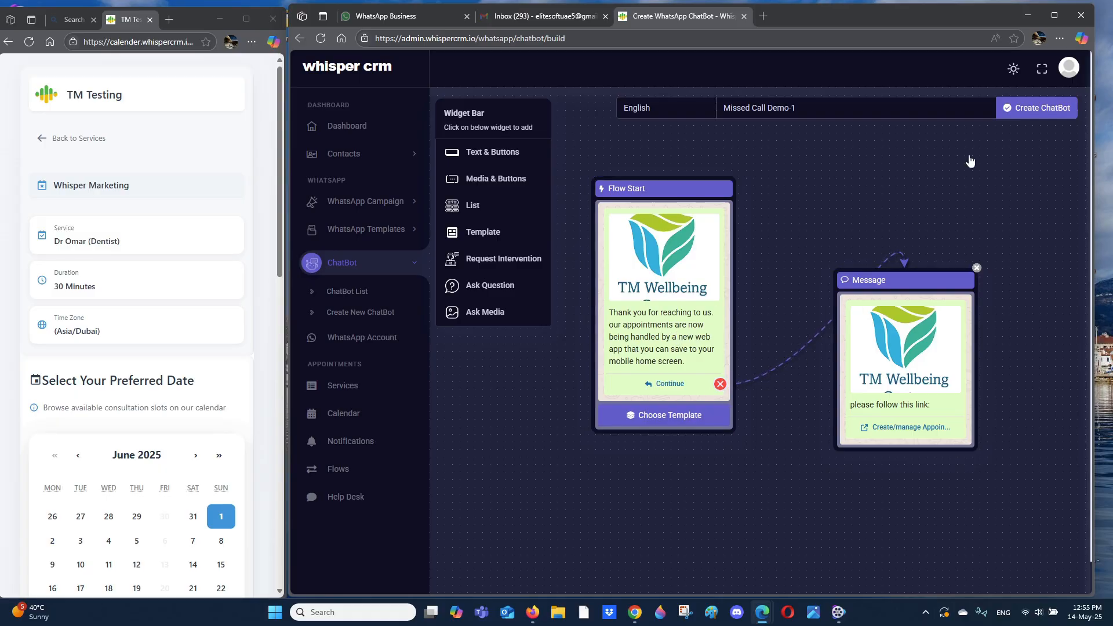
Step: Create the Missed Call Demo-1 chatbot and dismiss the created message
click(1031, 111)
click(715, 371)
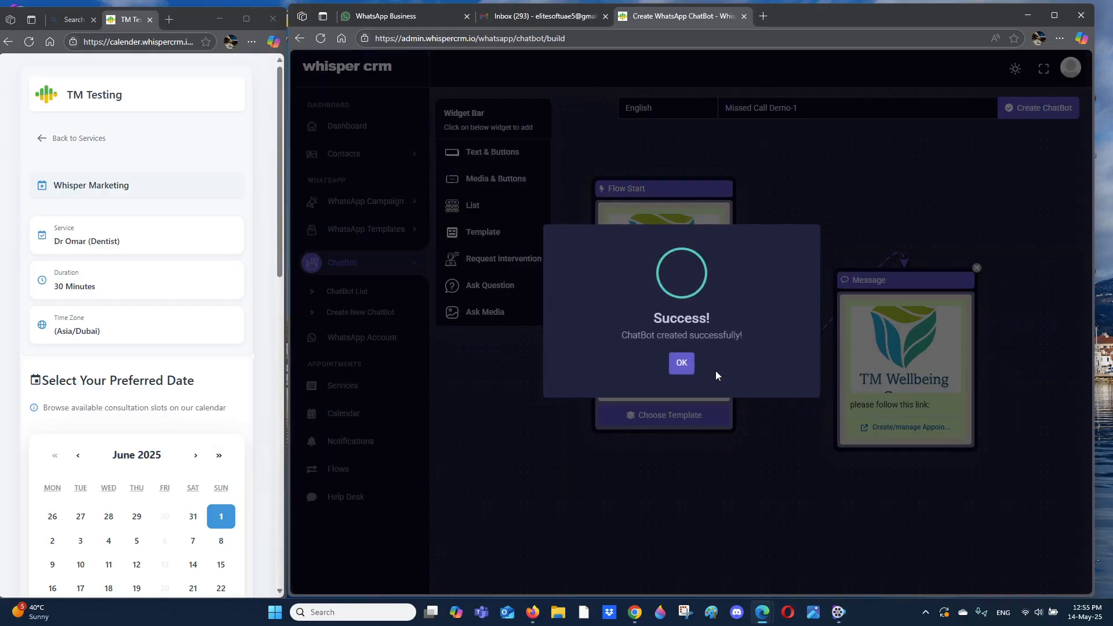
click(682, 363)
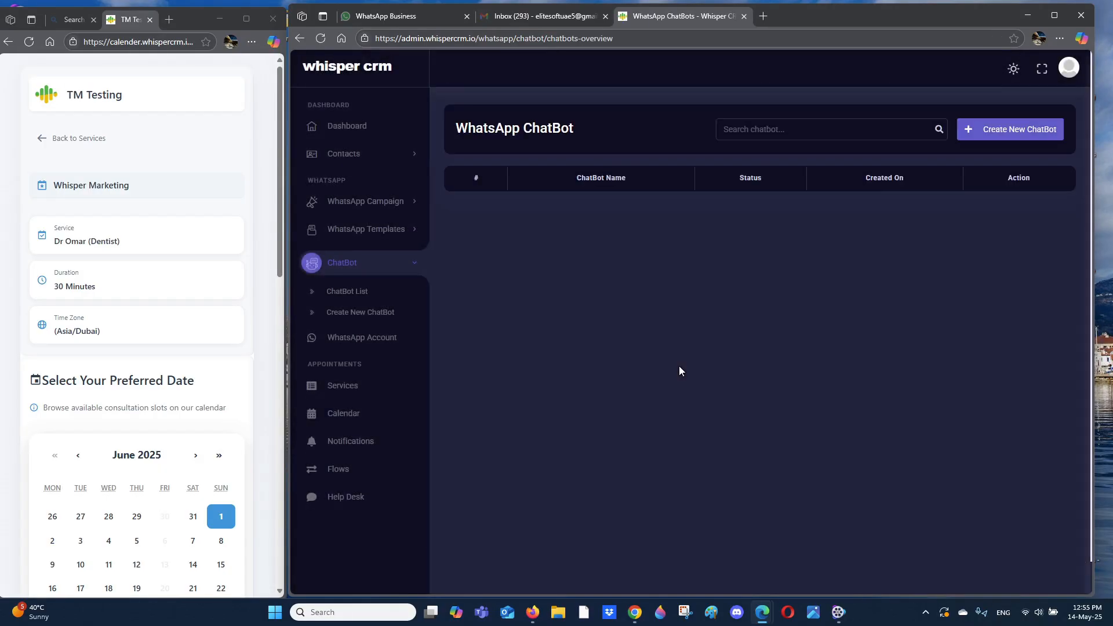
Step: Switch the Missed Call Demo-1 chatbot on, then go to the Flows page
click(977, 211)
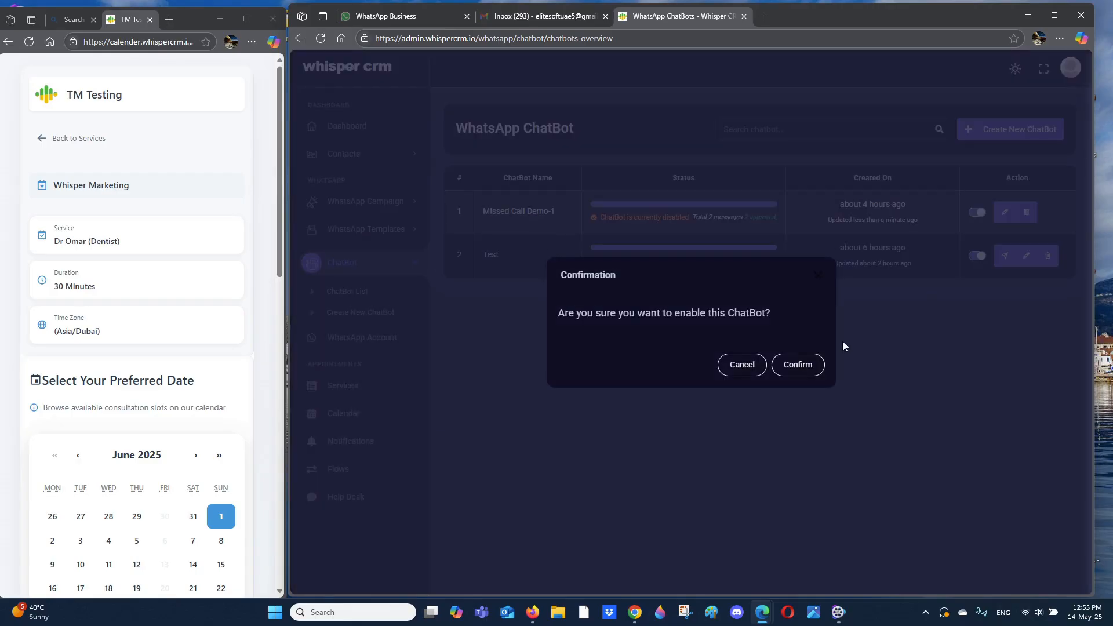
click(798, 365)
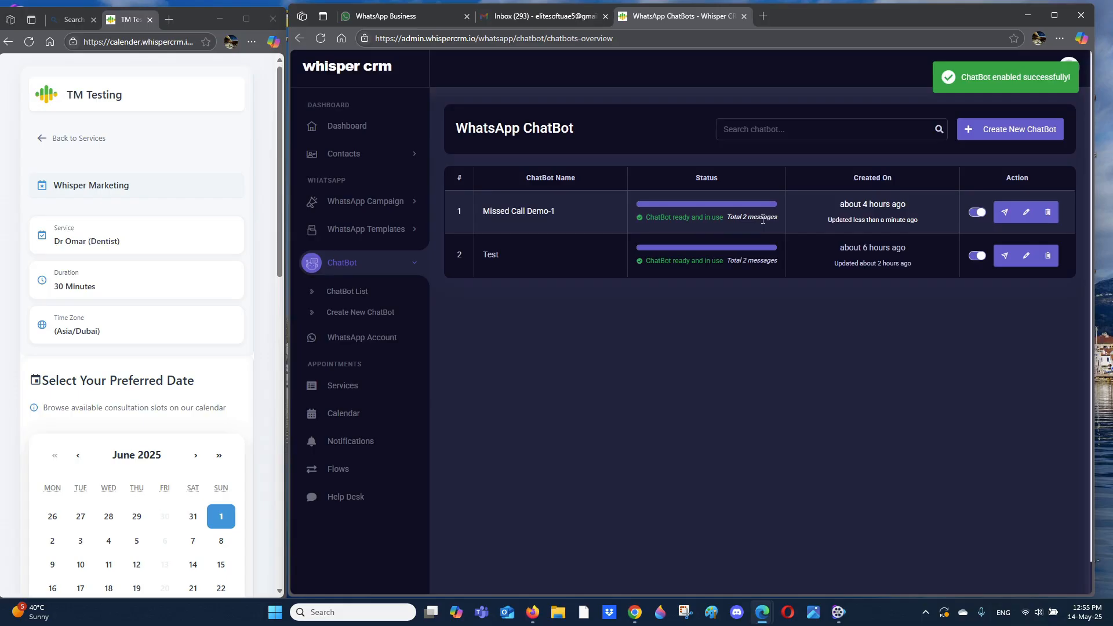
click(339, 469)
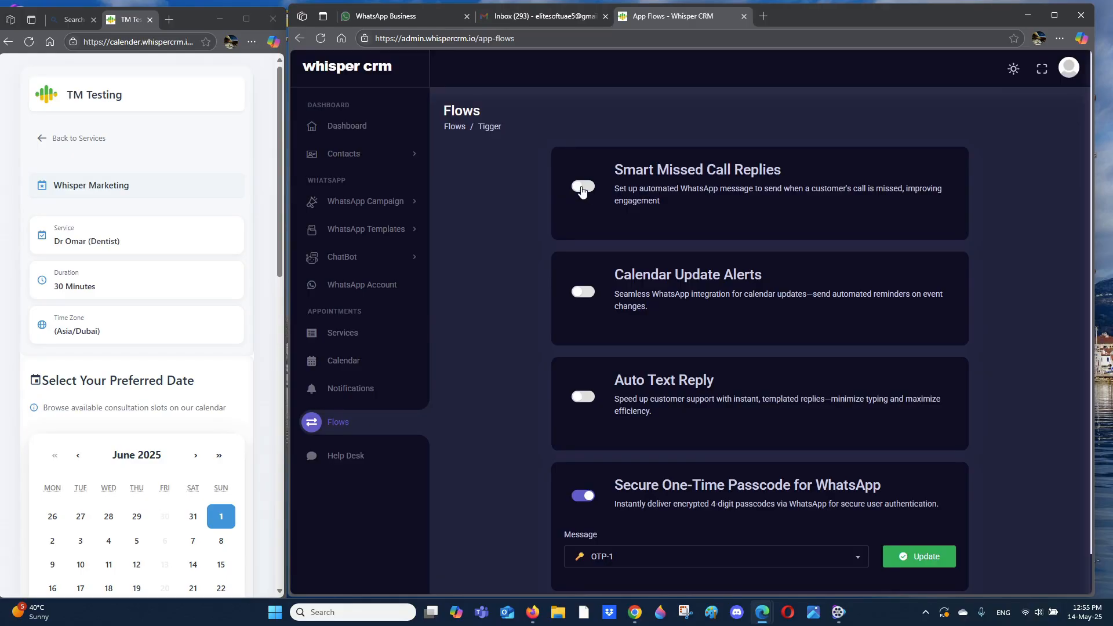
Step: Enable Smart Missed Call Replies to send the Missed Call Demo-1 WhatsApp chatbot, and save it
click(582, 187)
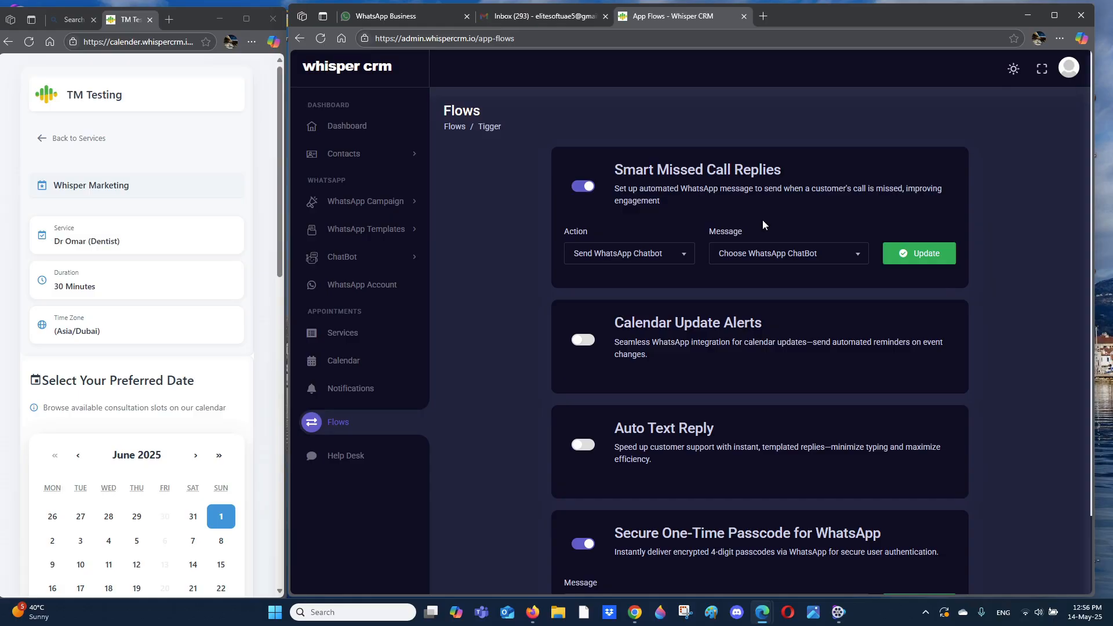
click(646, 255)
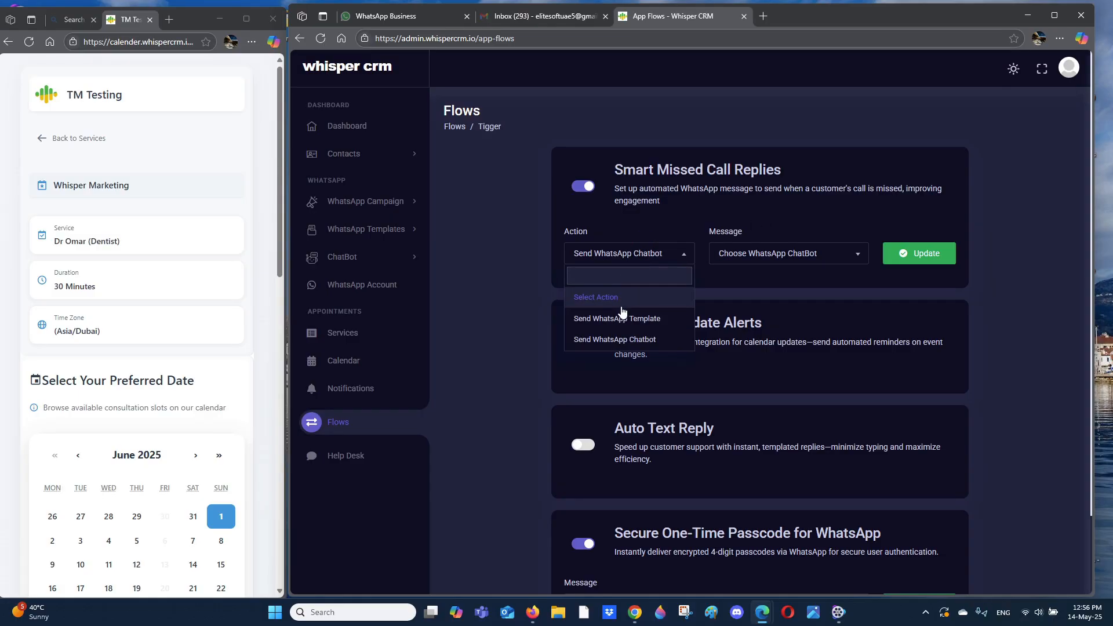
click(625, 339)
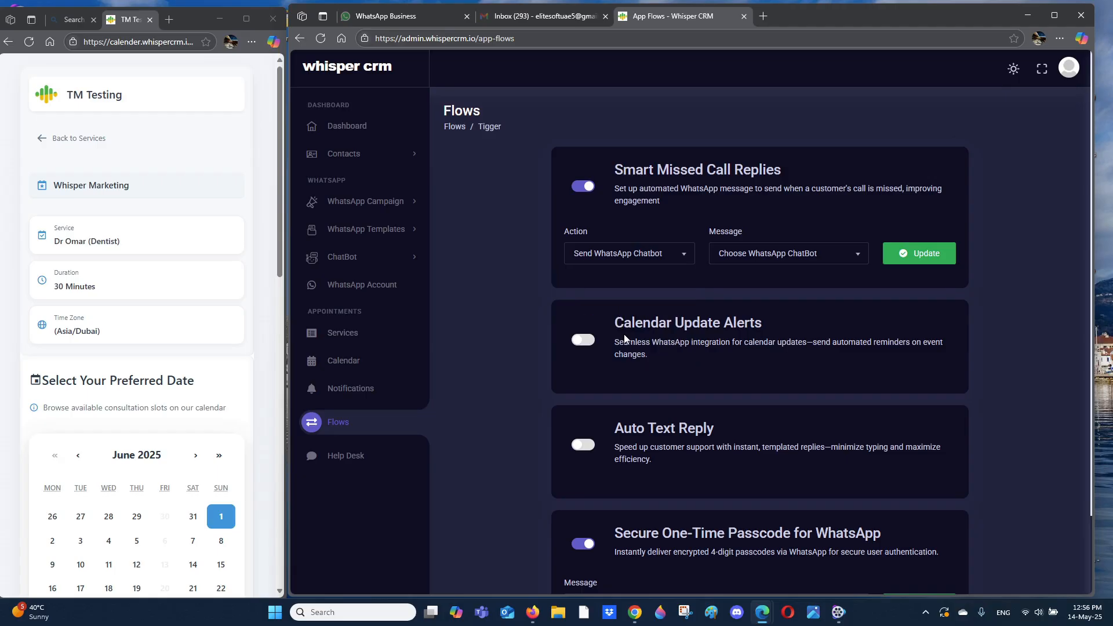
click(811, 249)
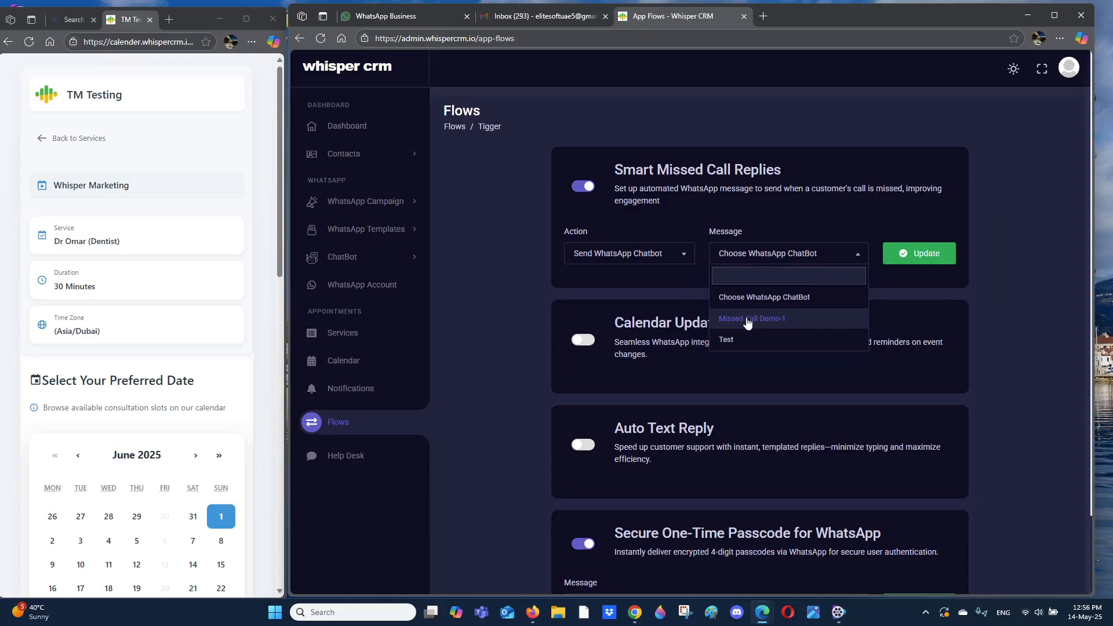
click(779, 316)
click(899, 252)
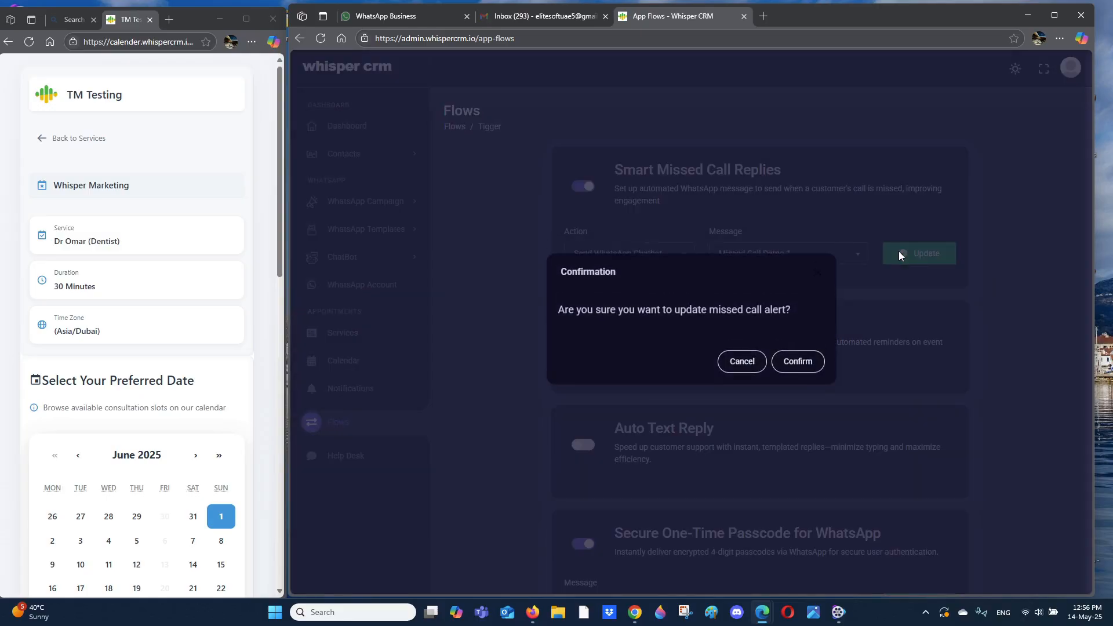
click(792, 364)
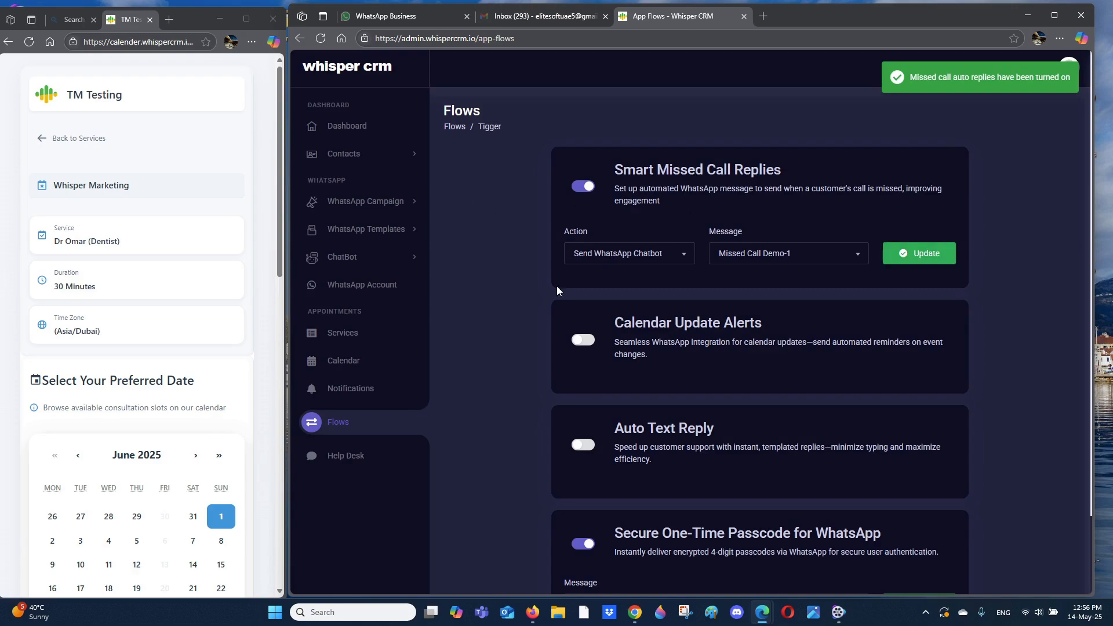
Step: Turn on Auto Text Reply with the Missed Call Demo-1 chatbot and confirm the update
scroll(469, 263, down, 2)
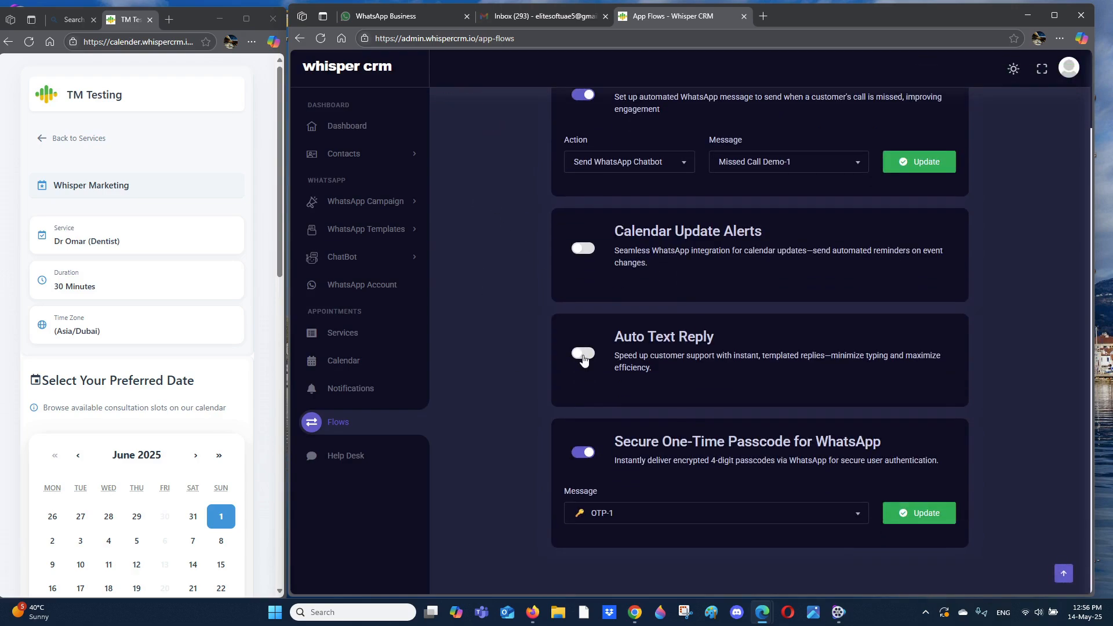
click(584, 355)
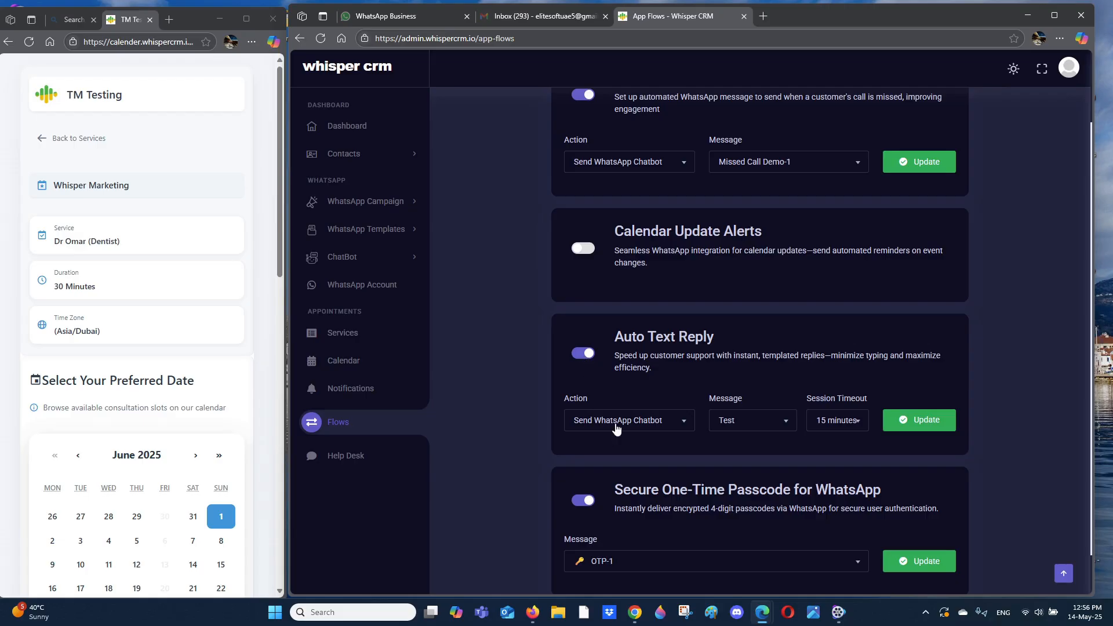
click(735, 424)
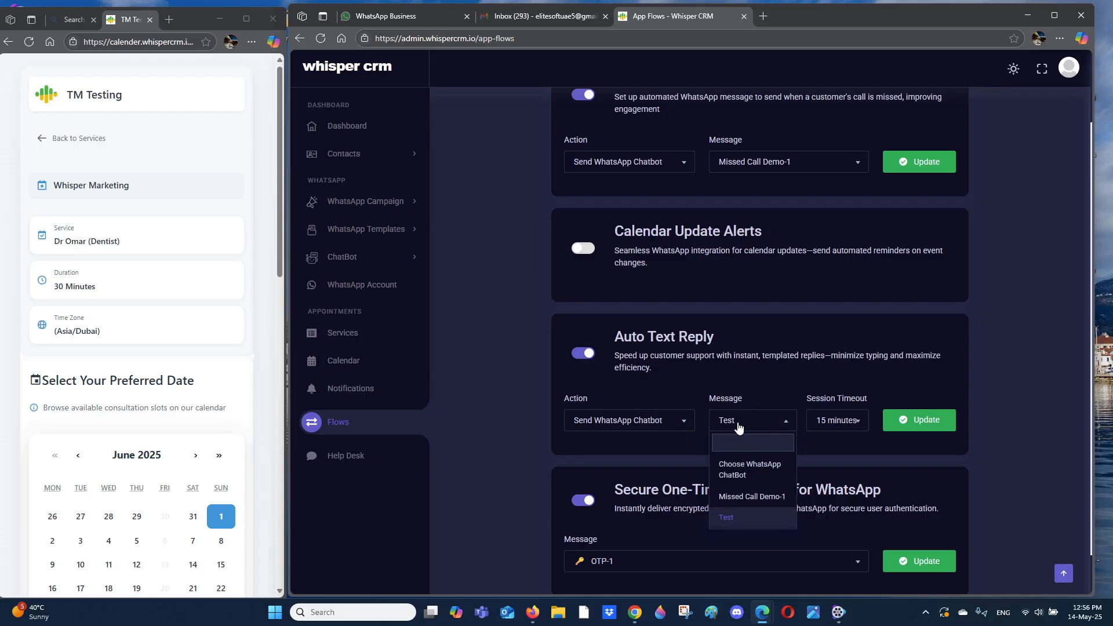
click(753, 497)
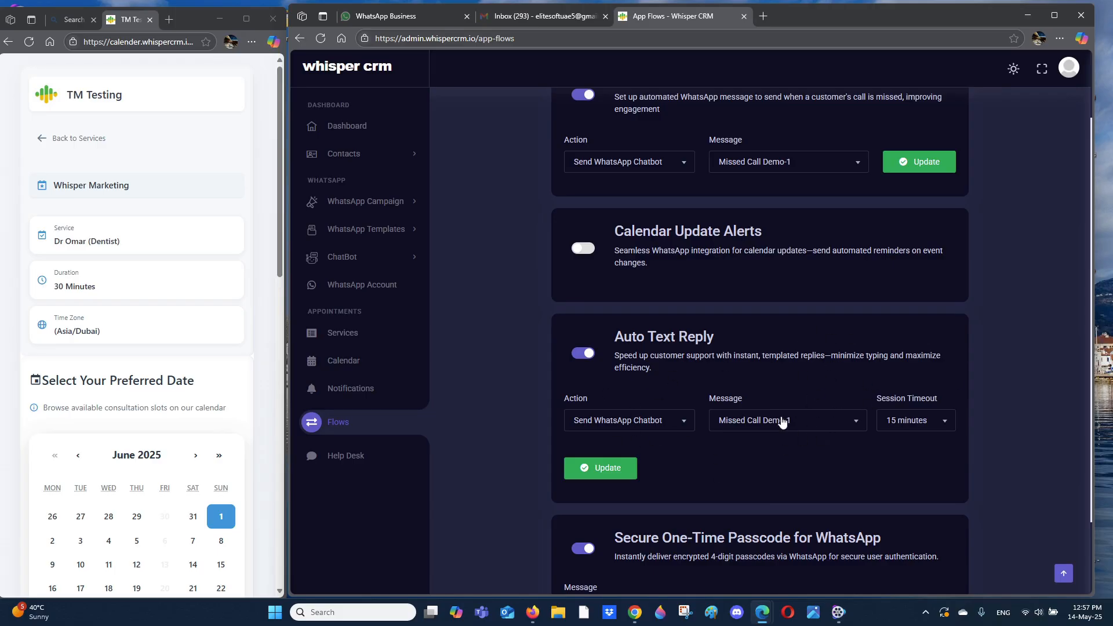
click(590, 466)
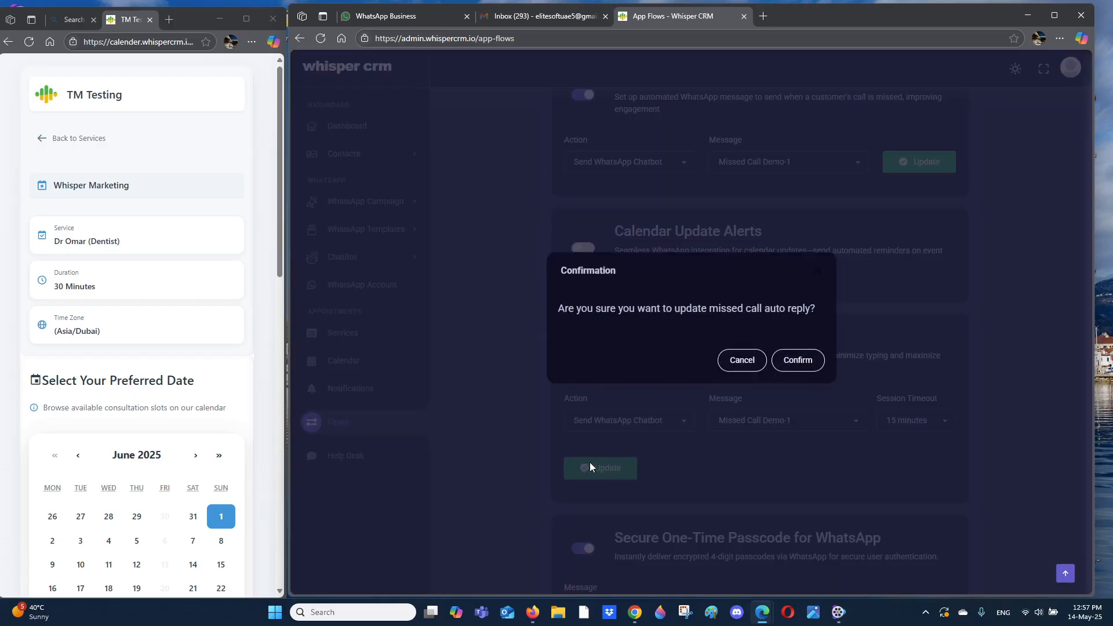
click(809, 365)
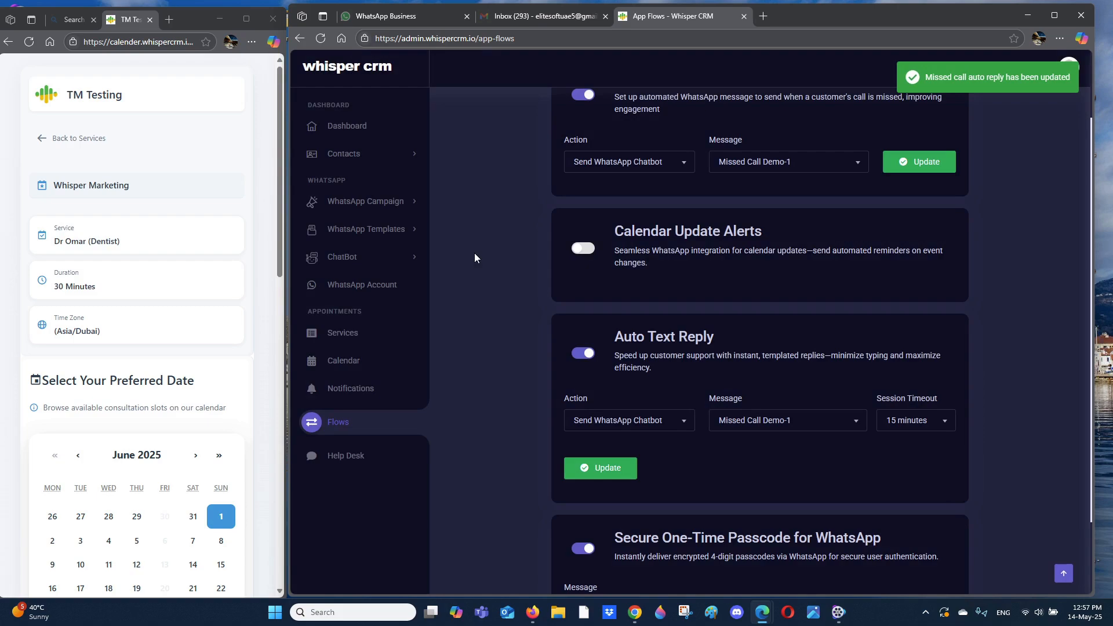
scroll(474, 253, up, 2)
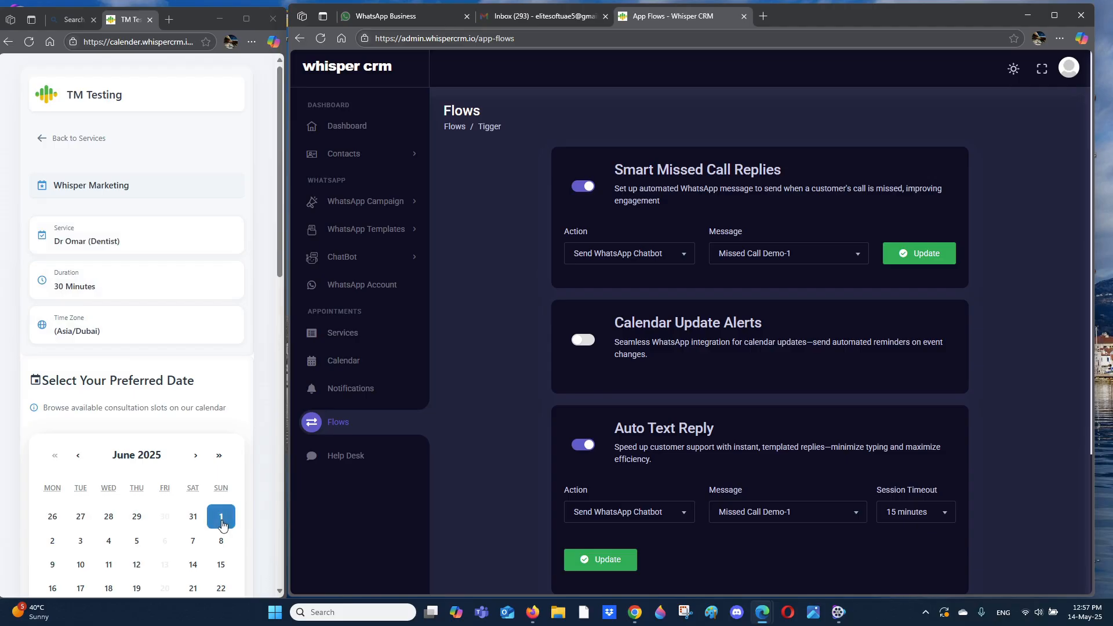
scroll(145, 500, down, 7)
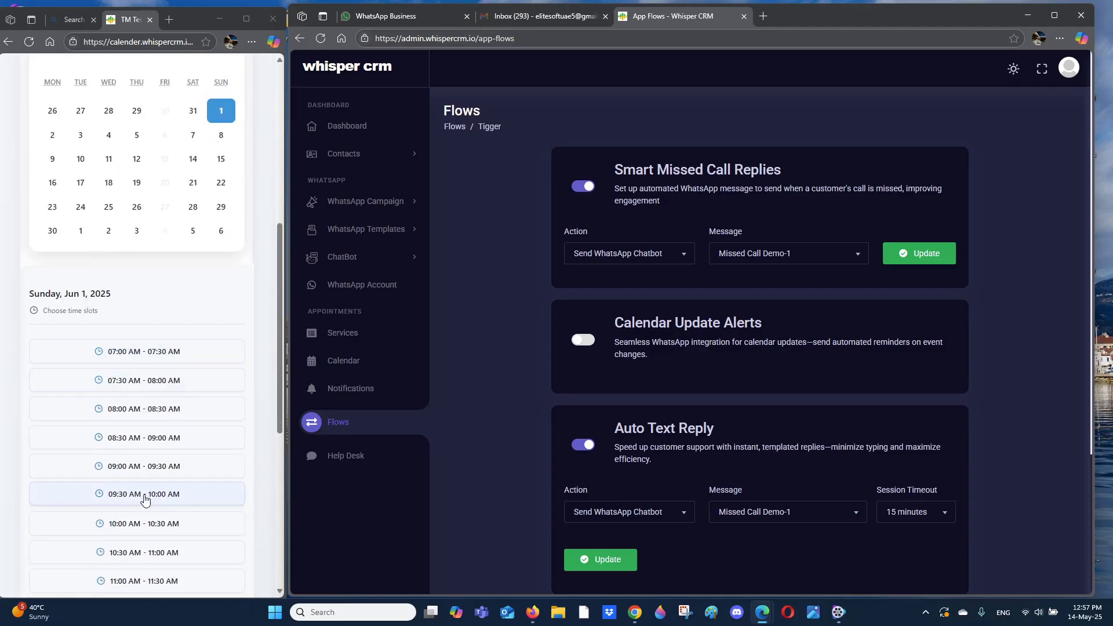
Step: Pick the 10:00–10:30 AM slot and enter the attendee's full name
click(124, 523)
scroll(172, 400, up, 2)
click(132, 296)
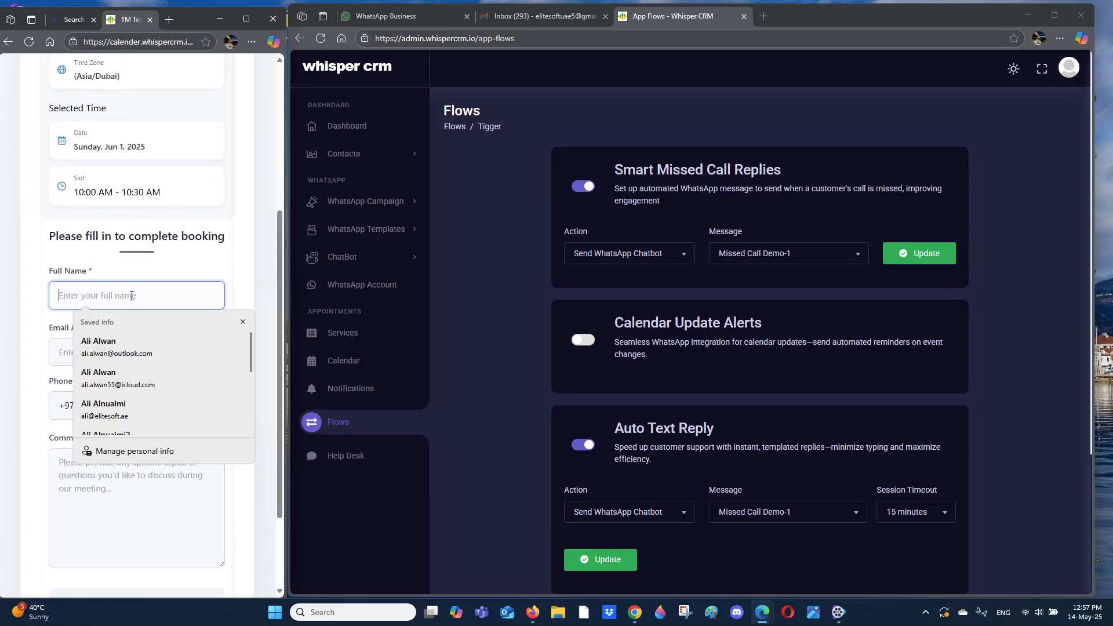
text(salim)
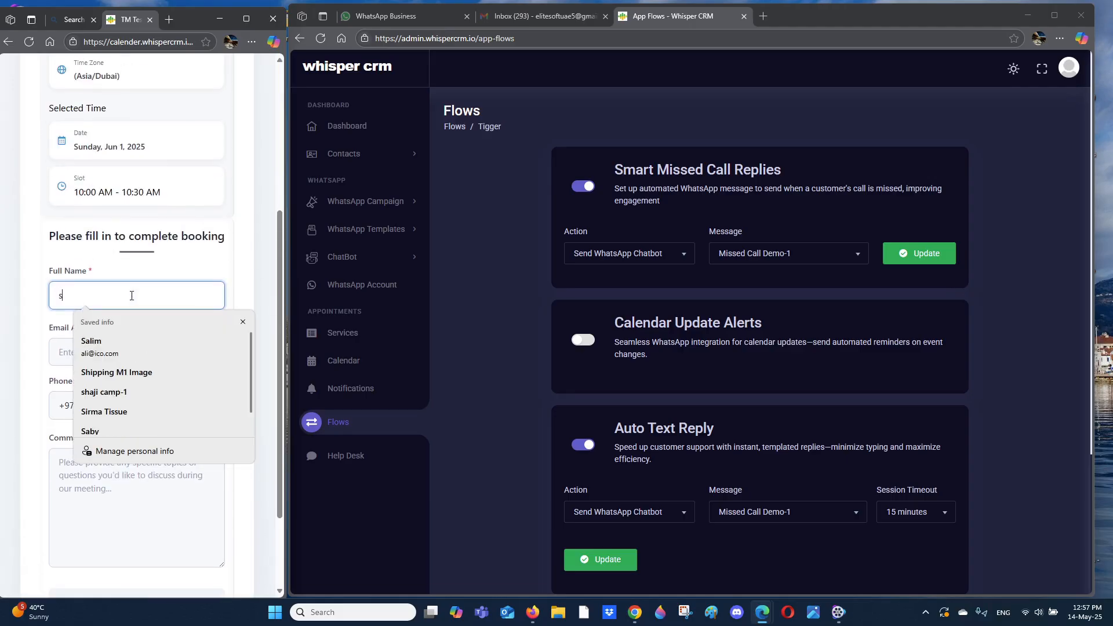
click(200, 271)
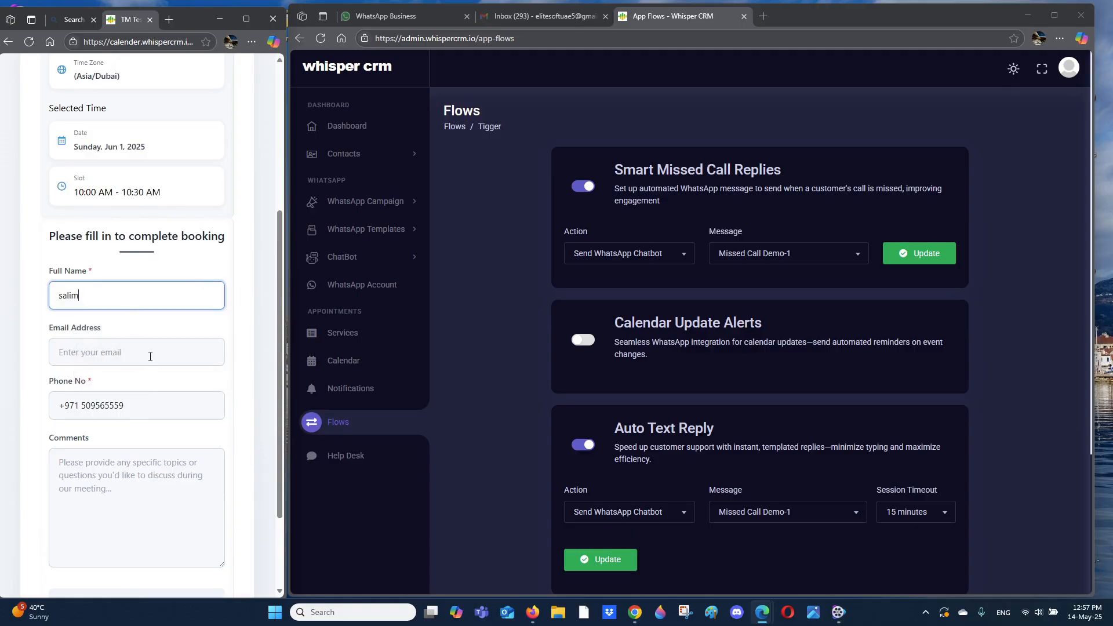
scroll(145, 365, down, 2)
Step: Book the appointment and check it under My Bookings
click(151, 525)
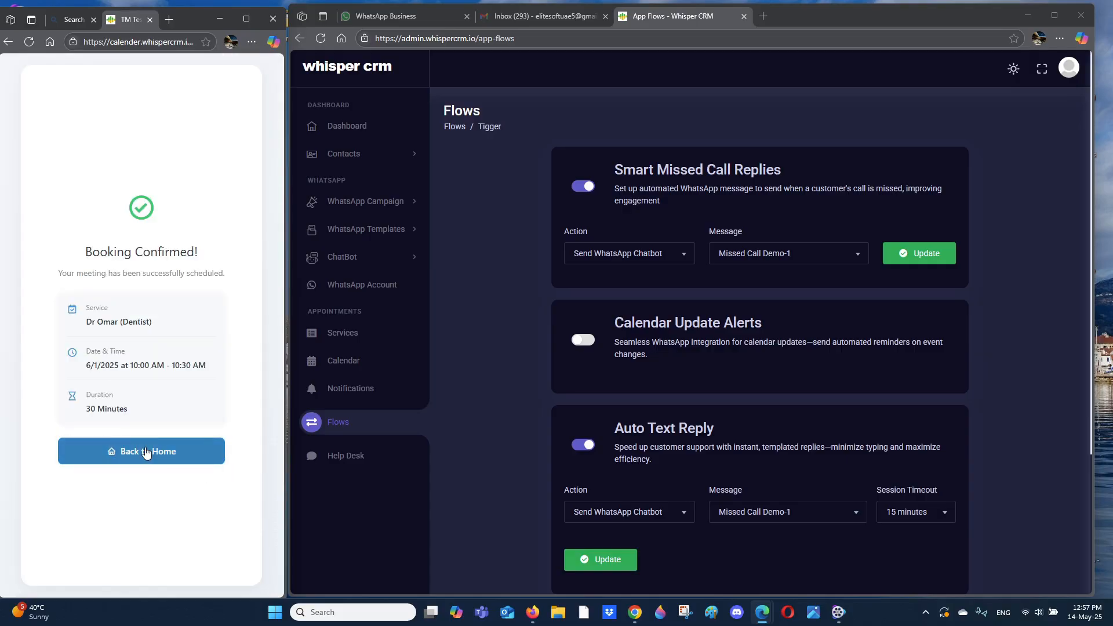
click(169, 451)
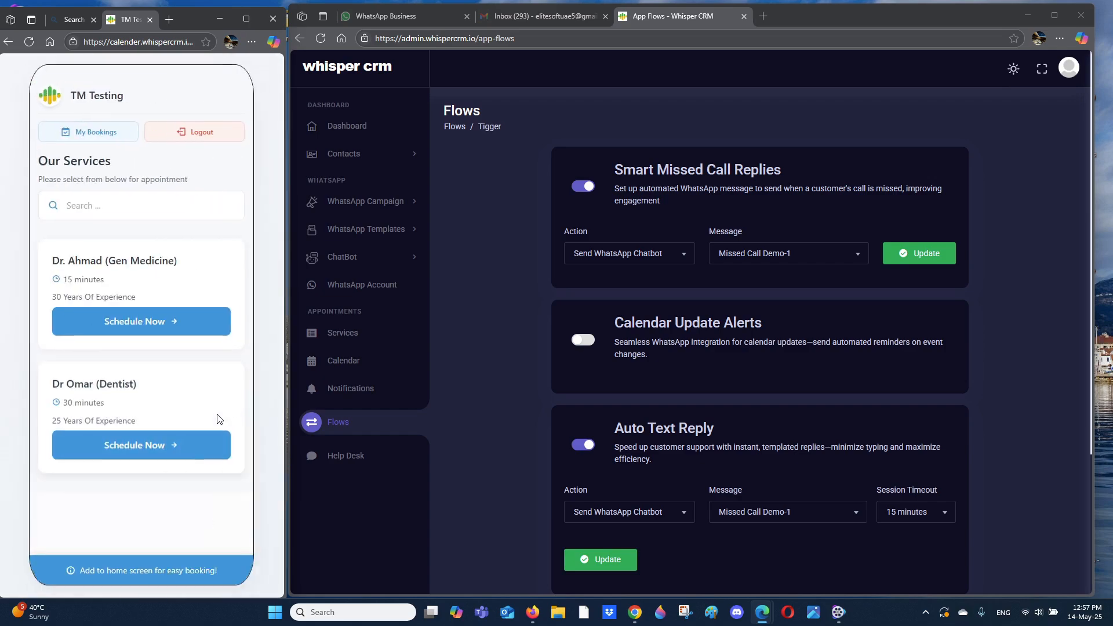
click(76, 135)
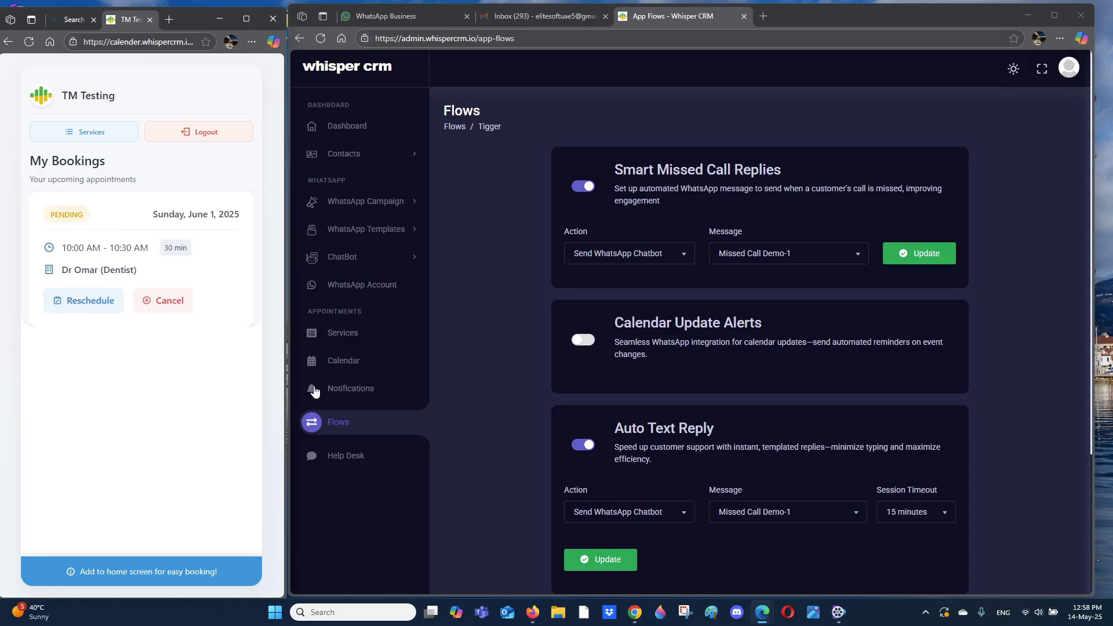
Step: Enable Calendar Update Alerts and start a new template for successful bookings
click(583, 342)
scroll(584, 344, down, 3)
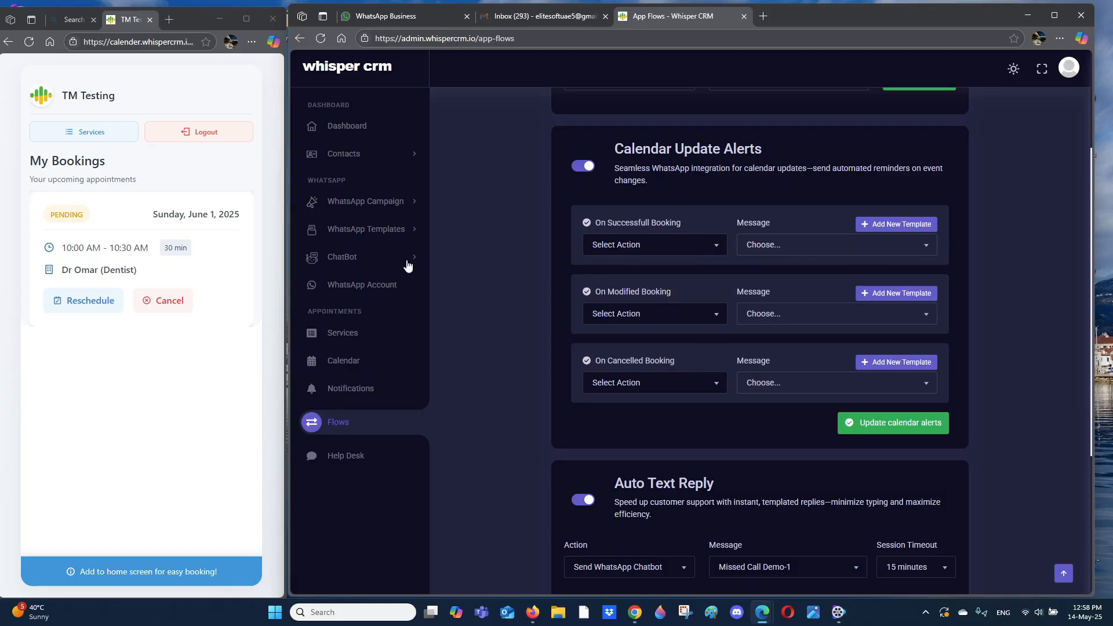
click(896, 225)
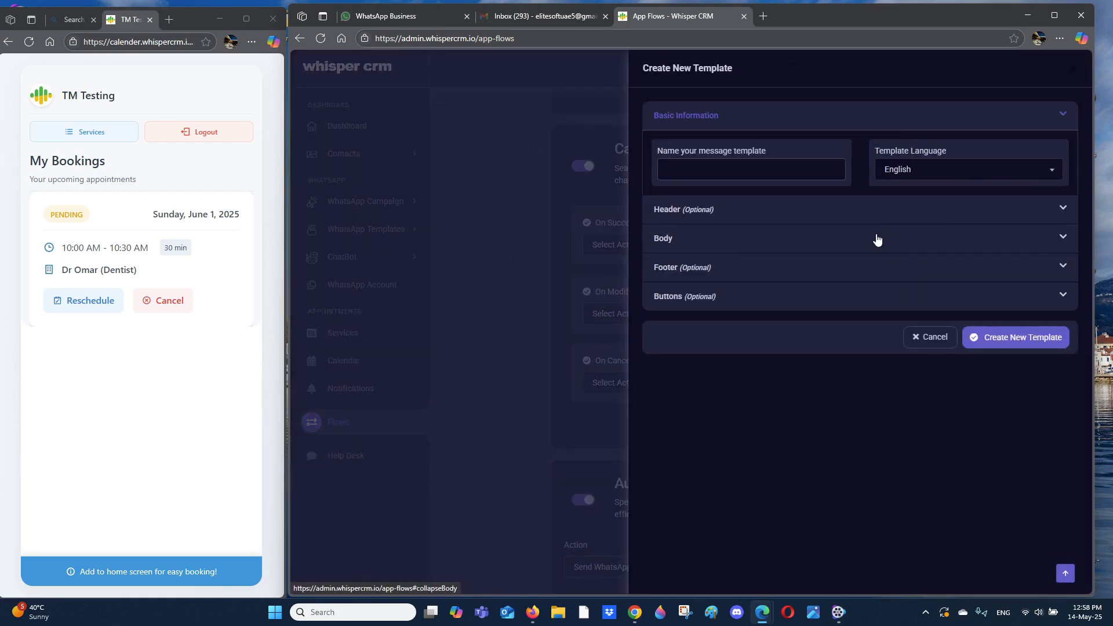
Step: Name the template 'new booking demo-1' and expand the Header and Body sections
click(718, 166)
text(ne)
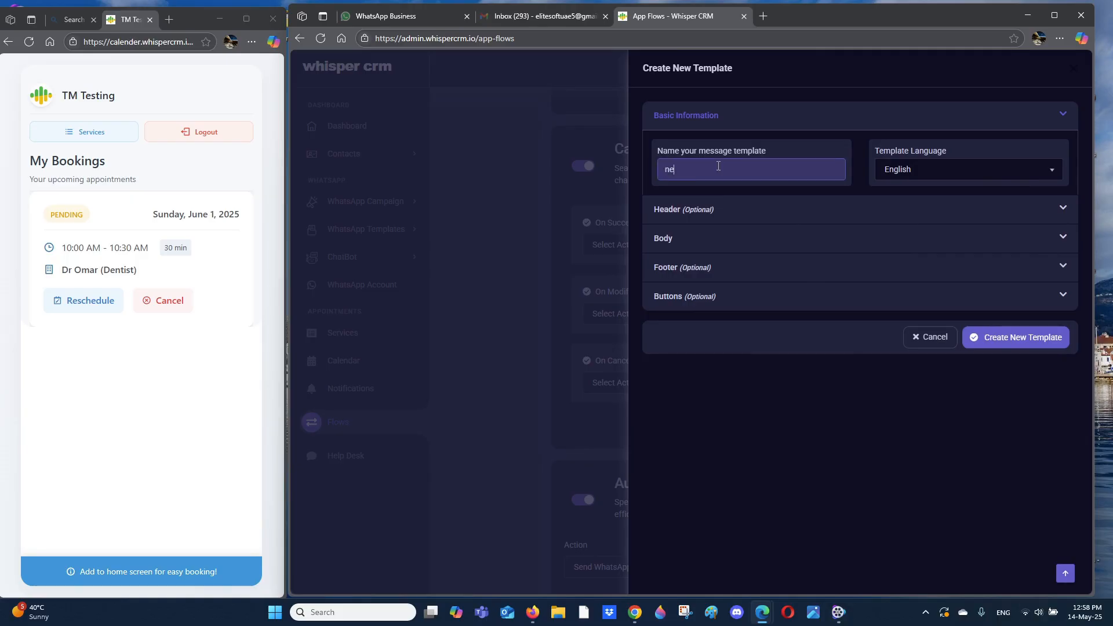
text(w booking demo-1)
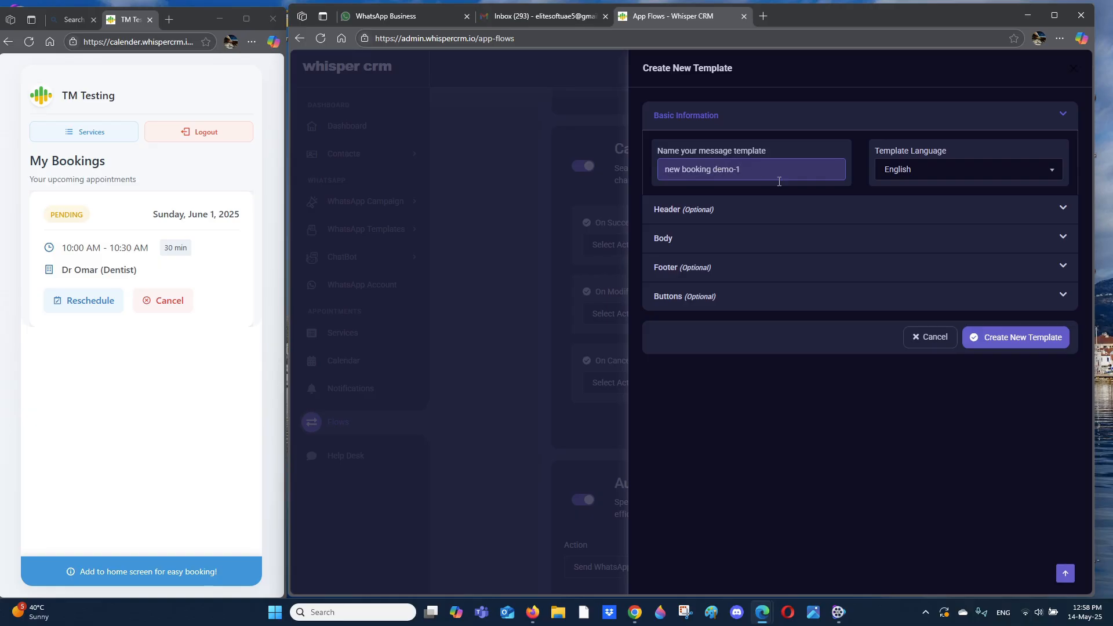
click(690, 213)
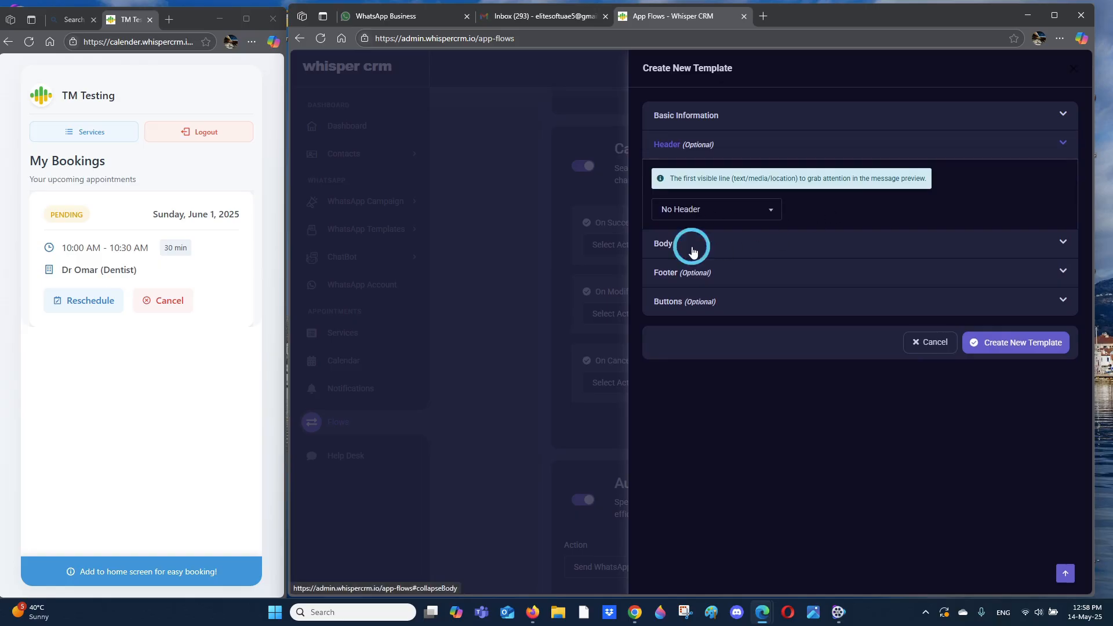
click(691, 246)
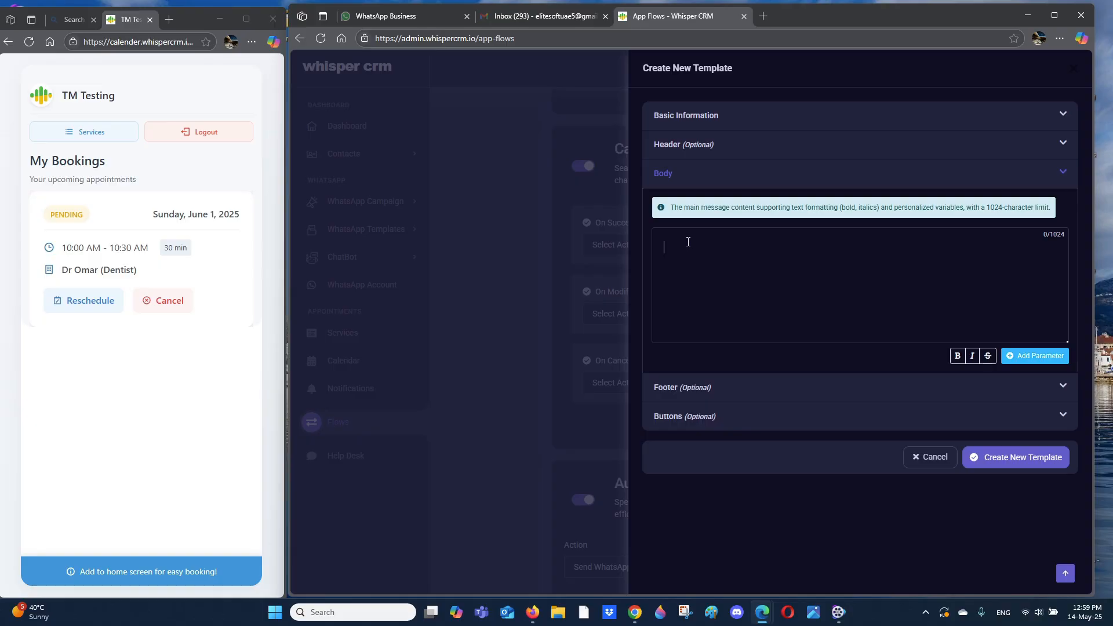
Step: Type 'Thank you for your booking.' followed by 'a new appointment for'
text(Thank you for your boo)
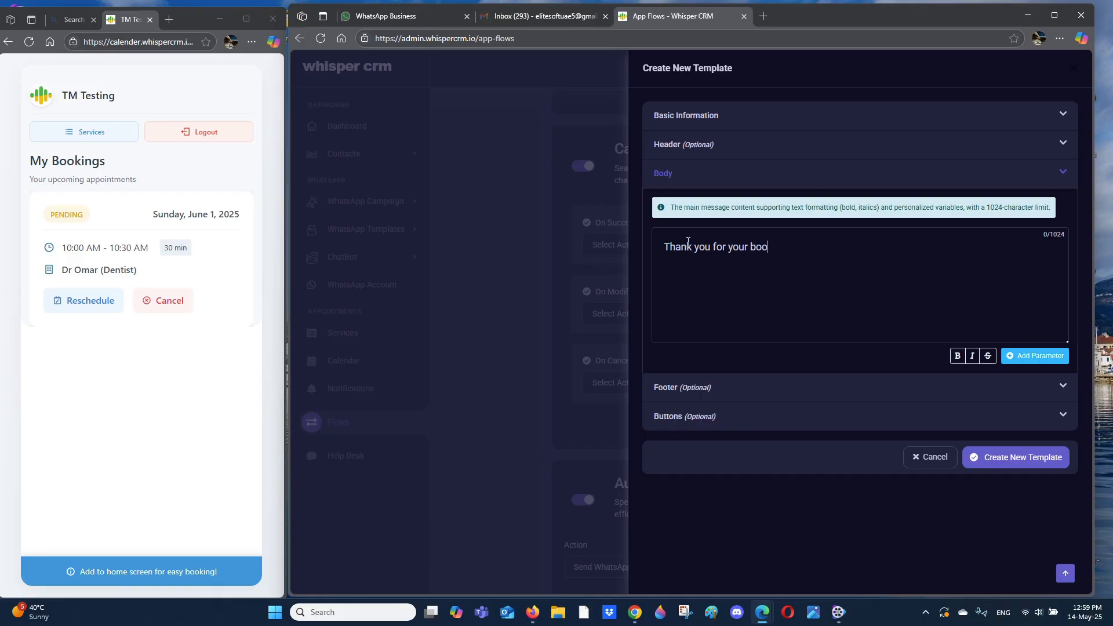
text(king)
text(.)
text(a new boo)
text(ki)
key(BackSpace)
key(BackSpace)
key(BackSpace)
key(BackSpace)
key(BackSpace)
text(appointment )
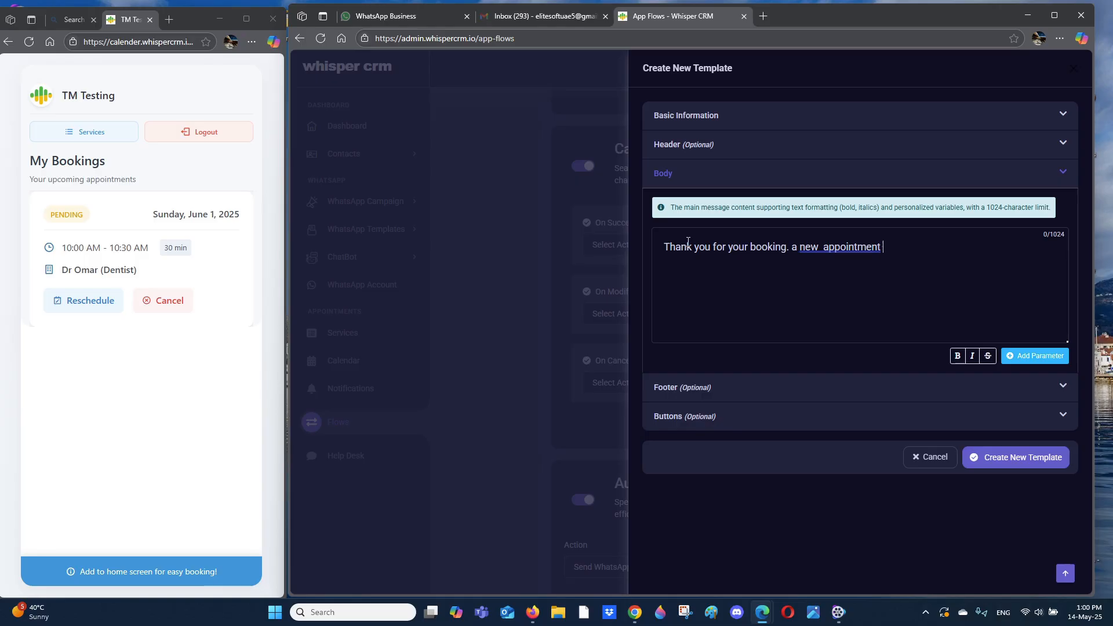
text(for)
Step: Add placeholders after 'for', 'with', 'on' and 'at', ending with 'is confirmed.'
click(1033, 356)
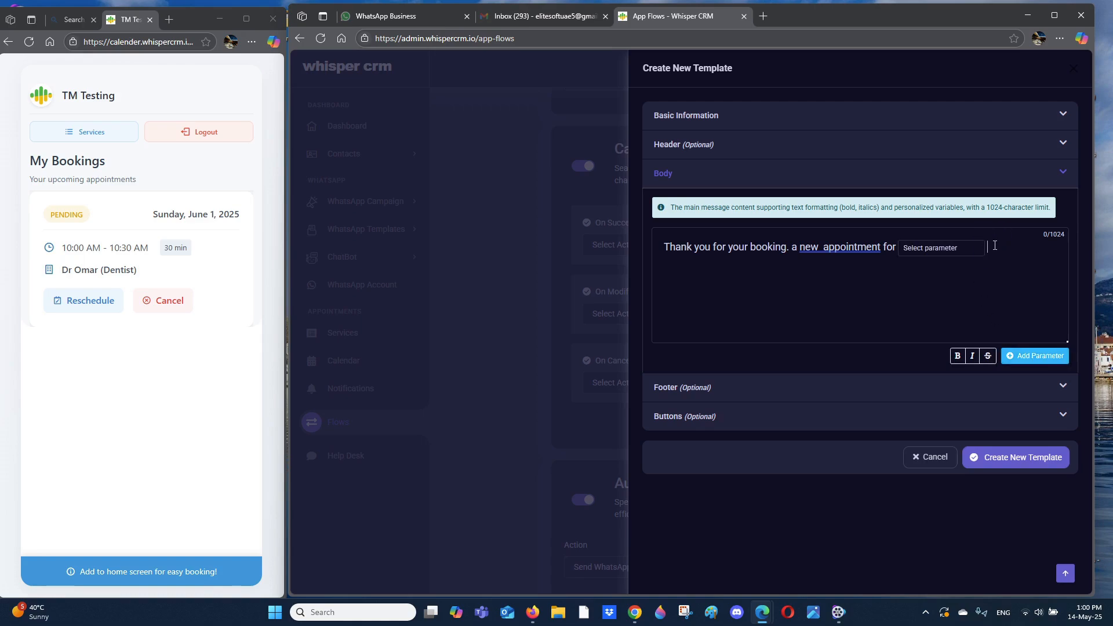
text(with)
click(1035, 356)
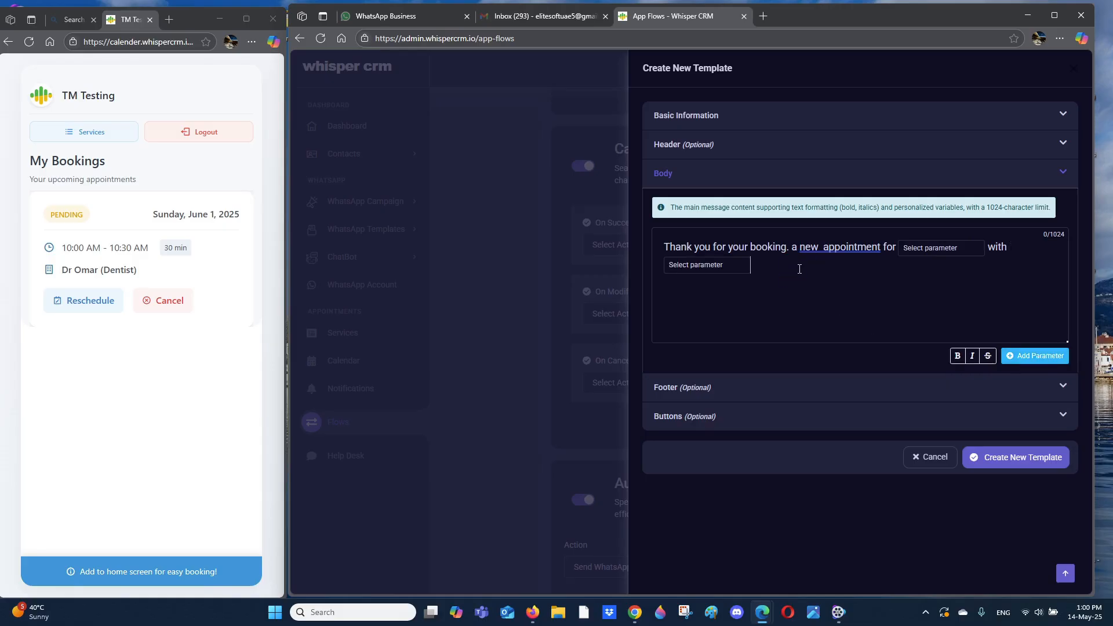
text(on)
click(1035, 355)
text(at)
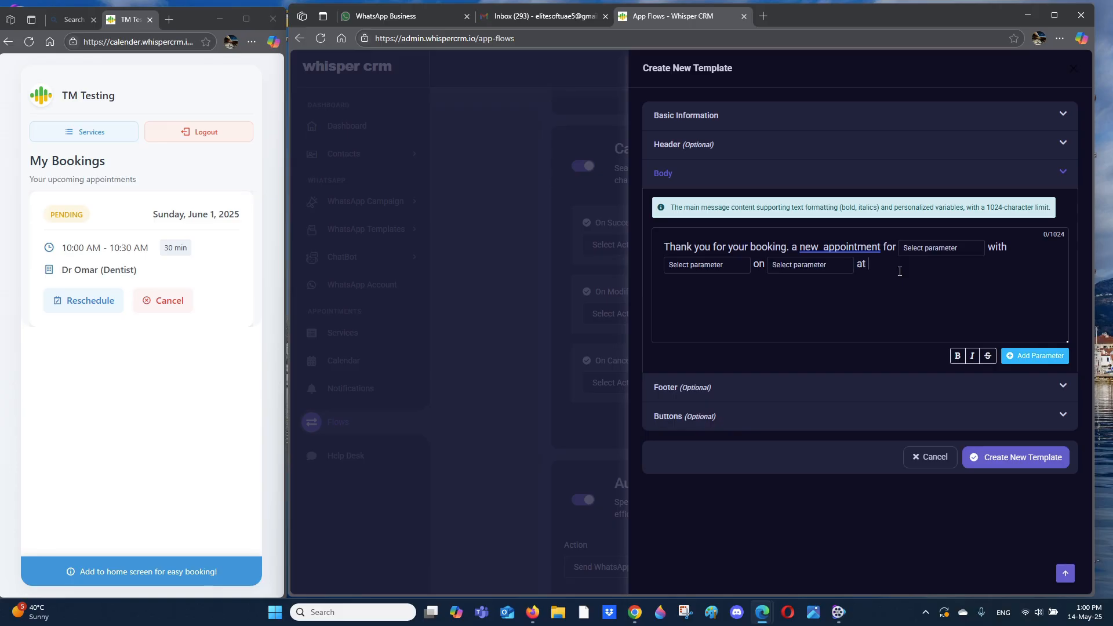
click(1035, 356)
text(is co)
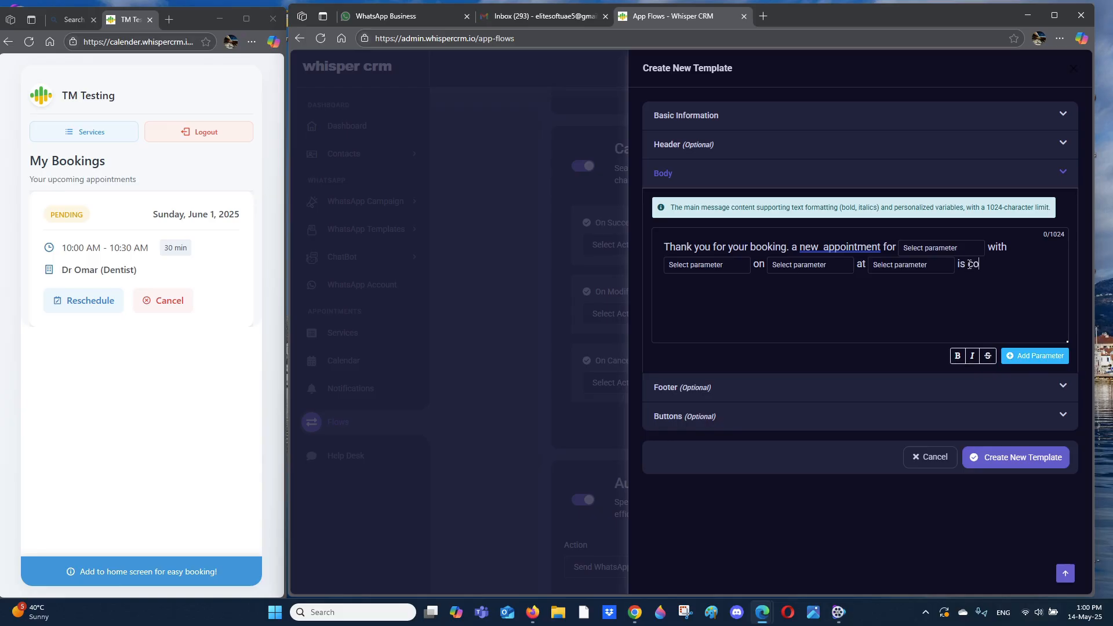
text(nfirmed.)
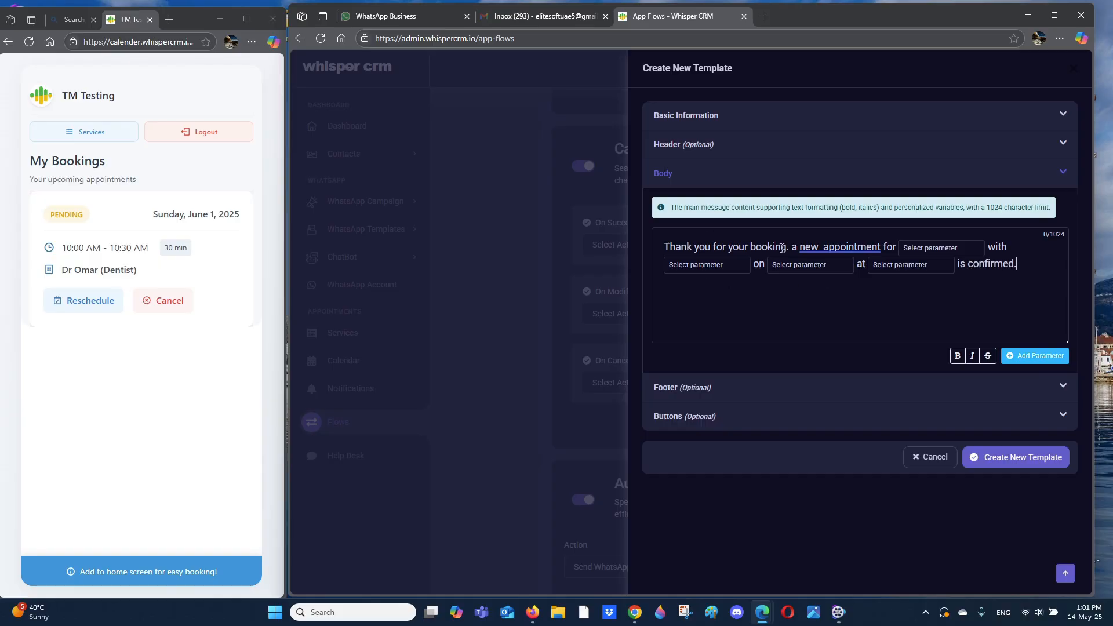
drag(792, 247, 798, 247)
Step: Capitalise 'A' and map the first two placeholders to Attendee Name and Organizer Name
text(A)
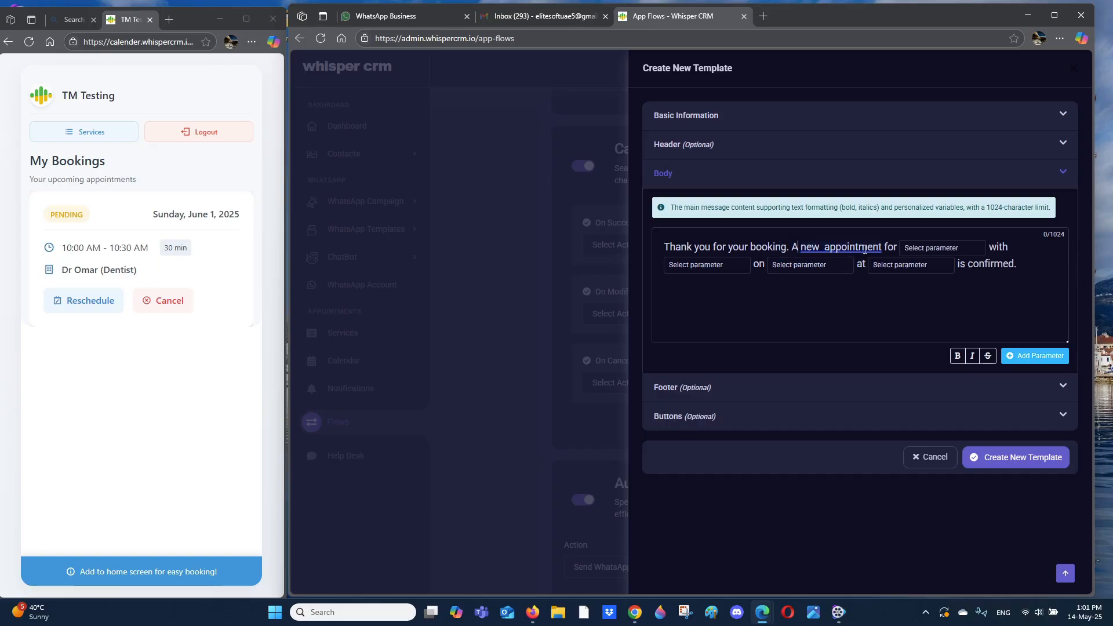
click(920, 247)
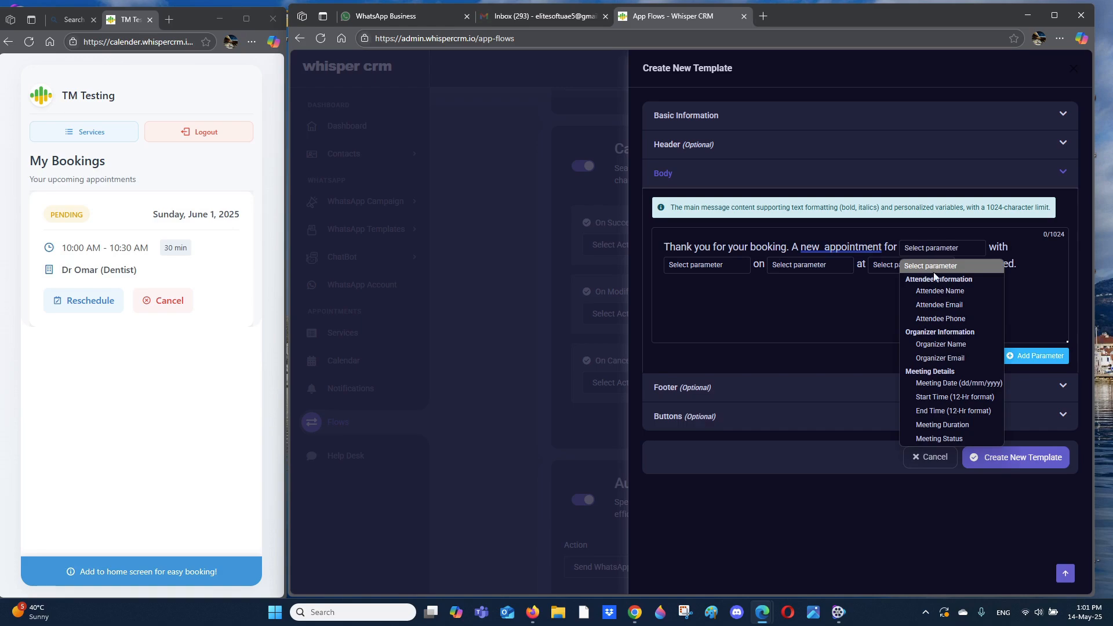
click(937, 290)
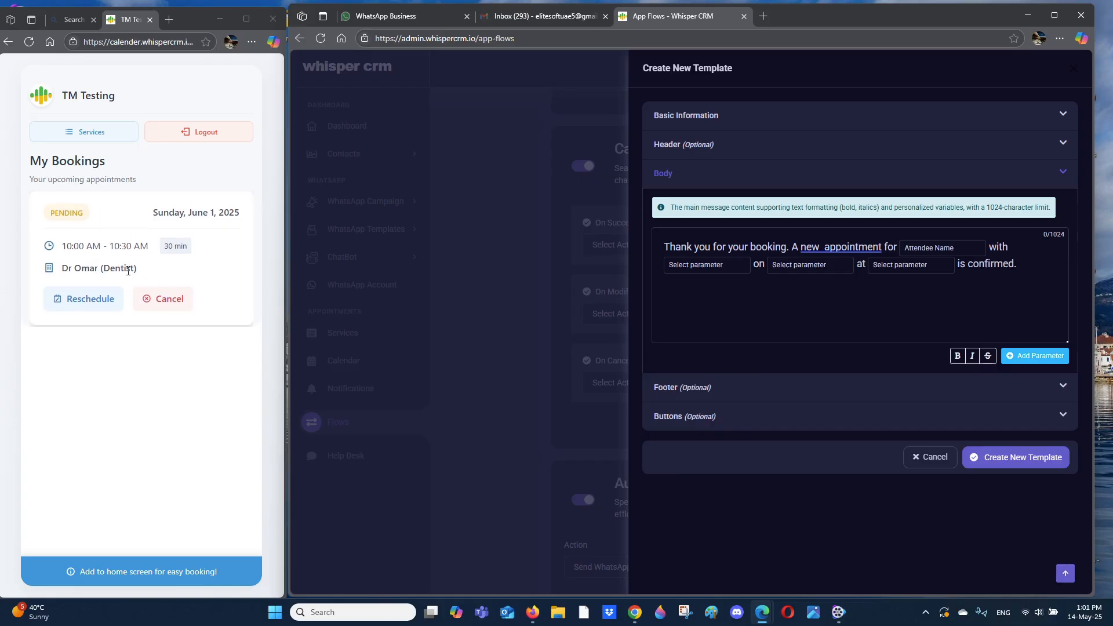
click(707, 267)
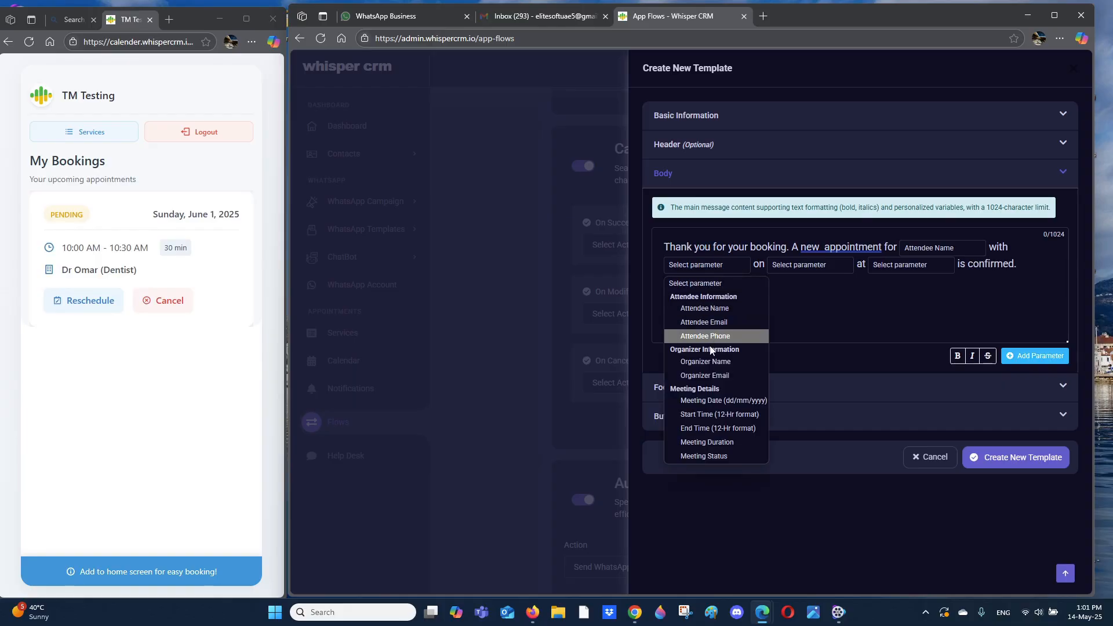
click(708, 361)
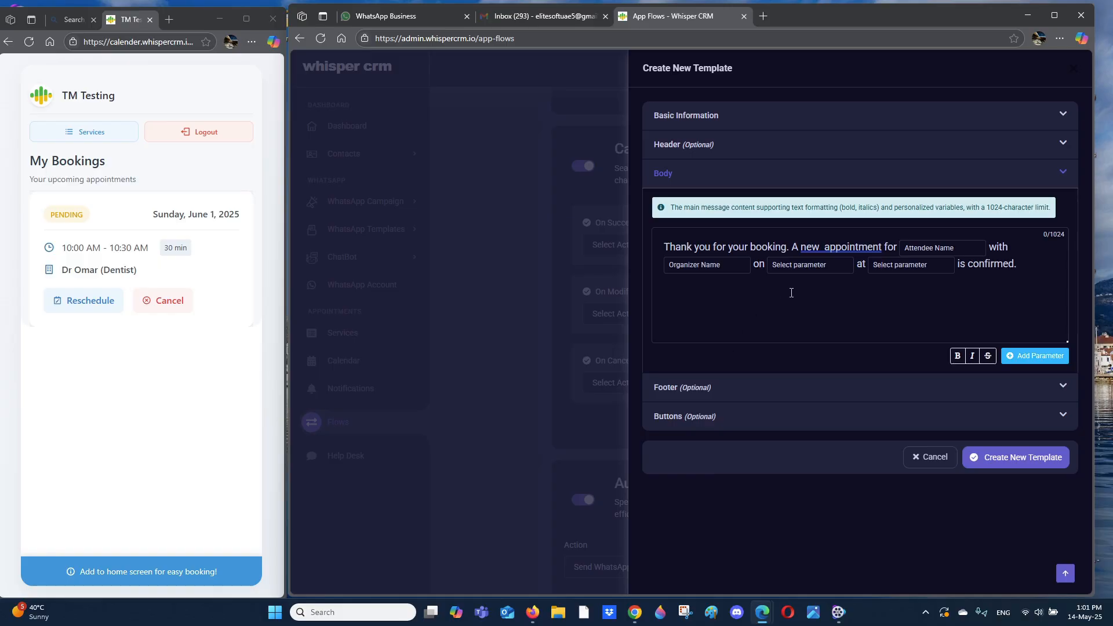
Step: Set the remaining slots to Meeting Date (dd/mm/yyyy) and Start Time (12-Hr format), then submit the template
click(895, 266)
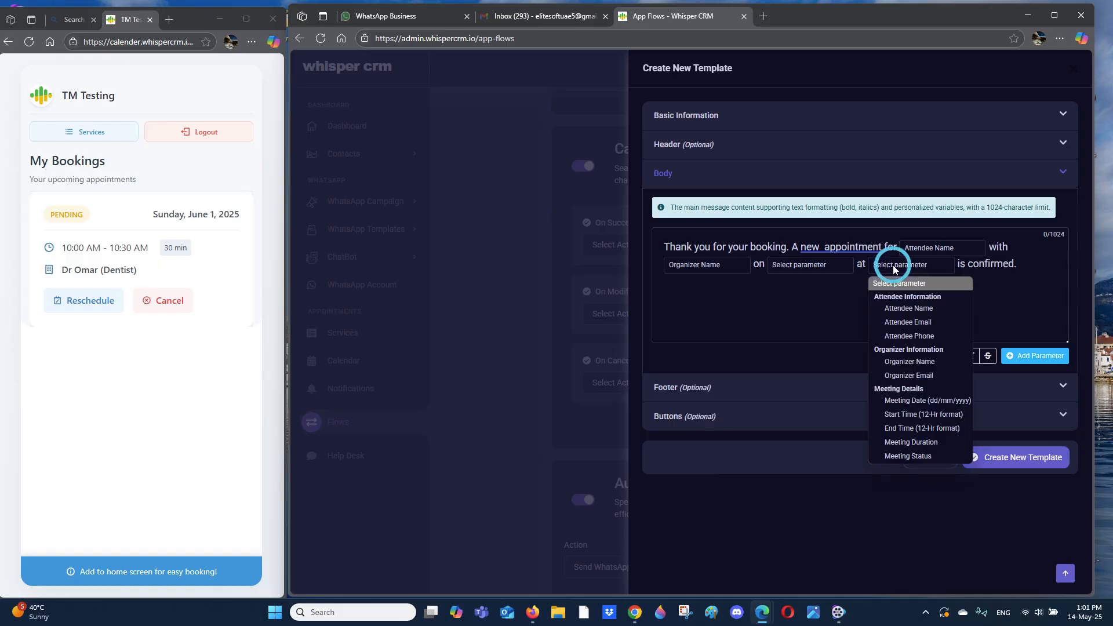
click(797, 266)
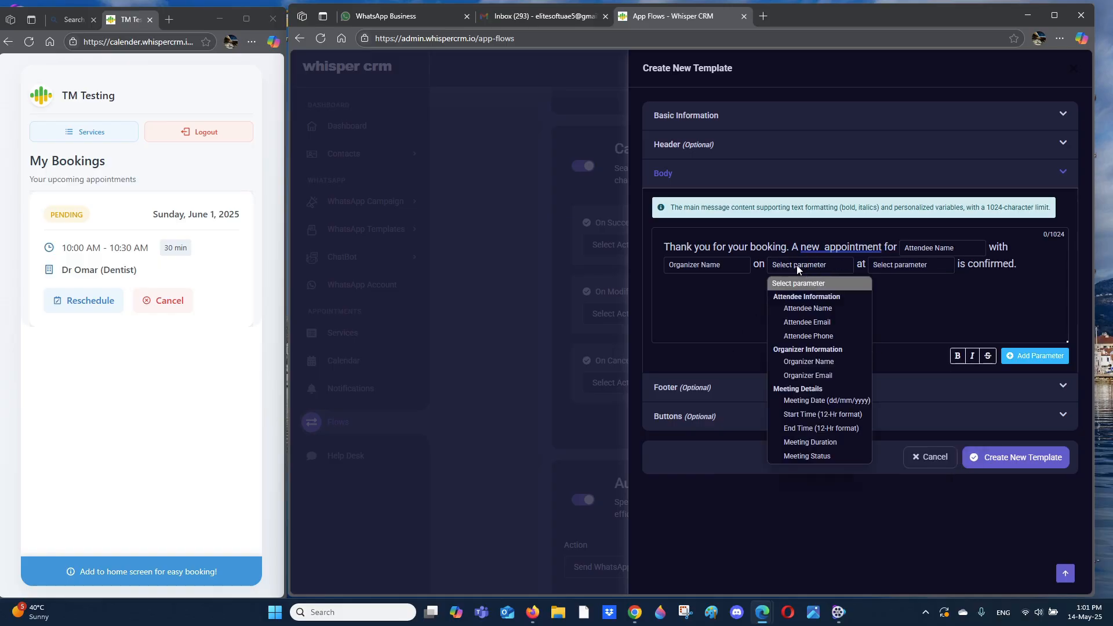
click(811, 400)
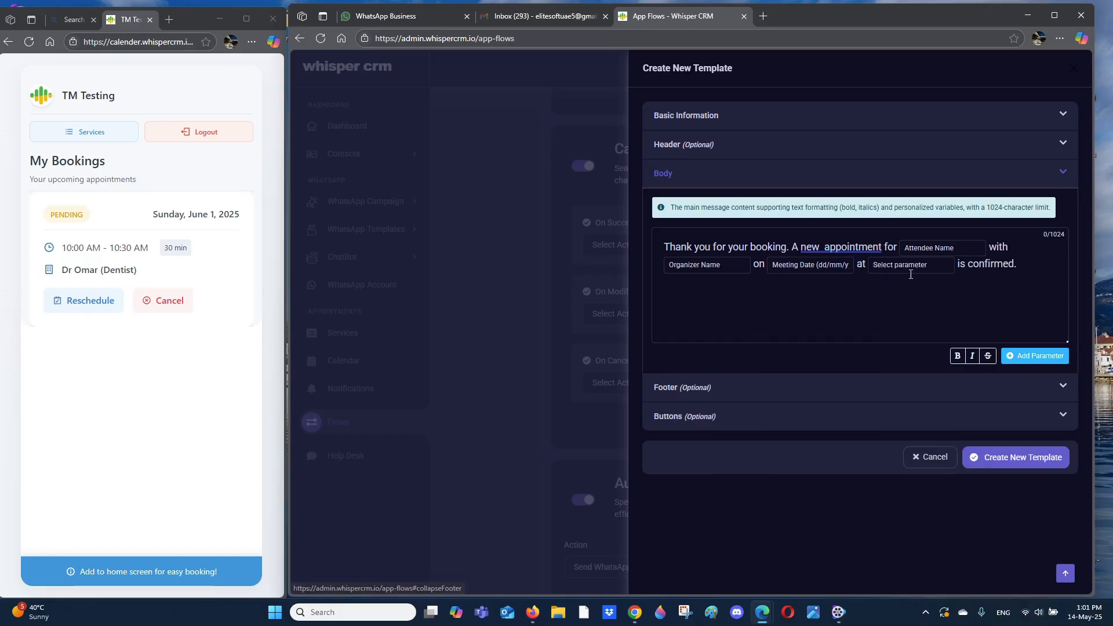
click(909, 265)
click(916, 414)
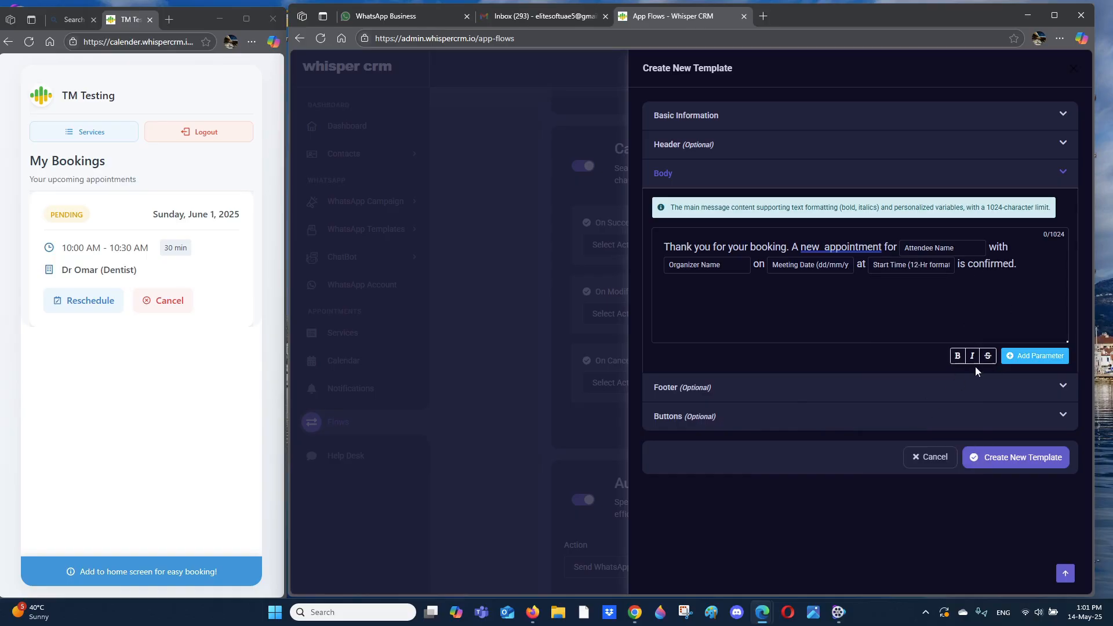
click(1007, 459)
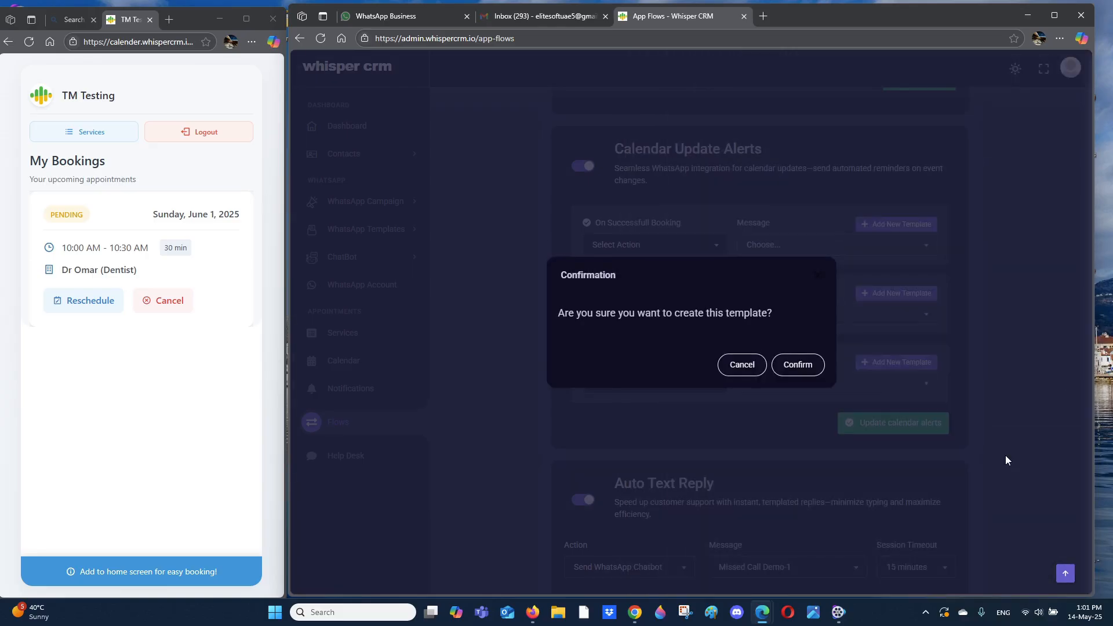
click(813, 367)
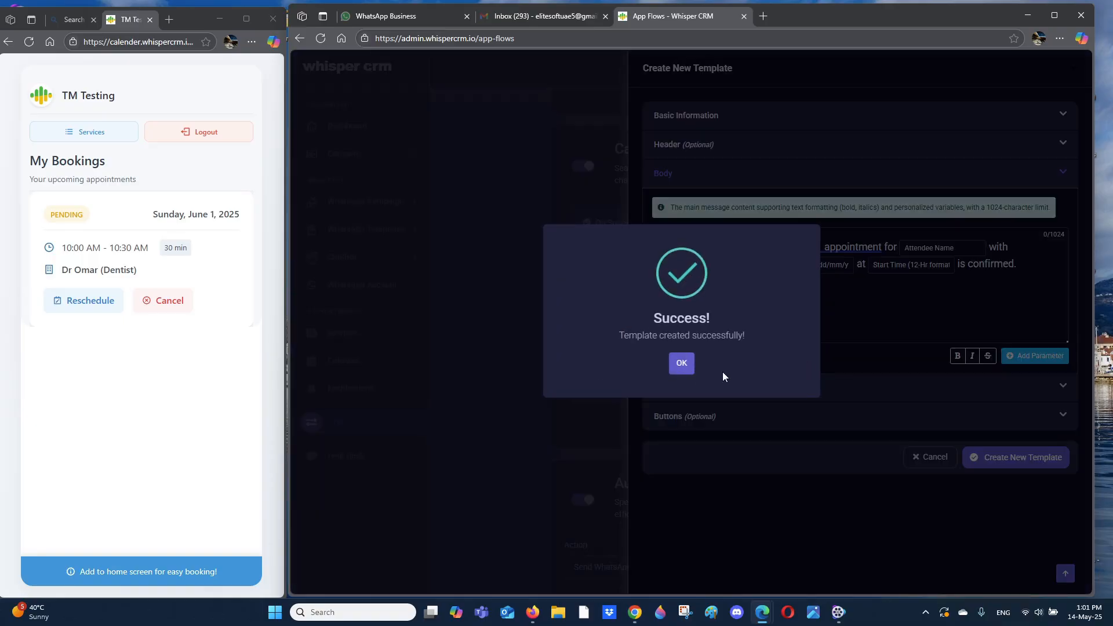
Step: Dismiss the success message for new booking demo-1 and return to Flows
click(682, 364)
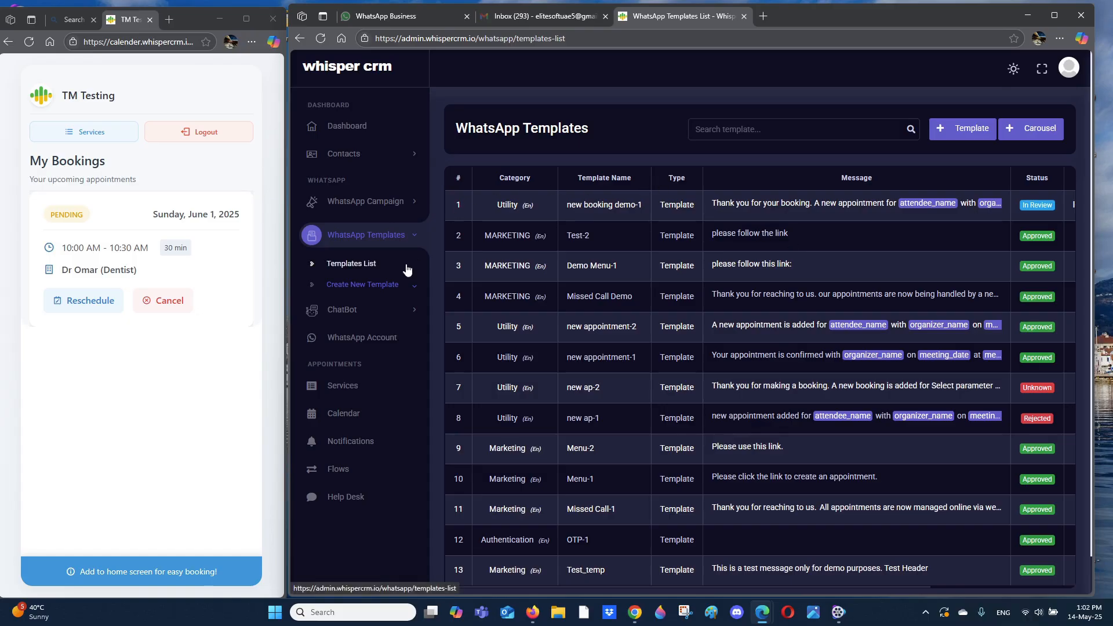
click(340, 469)
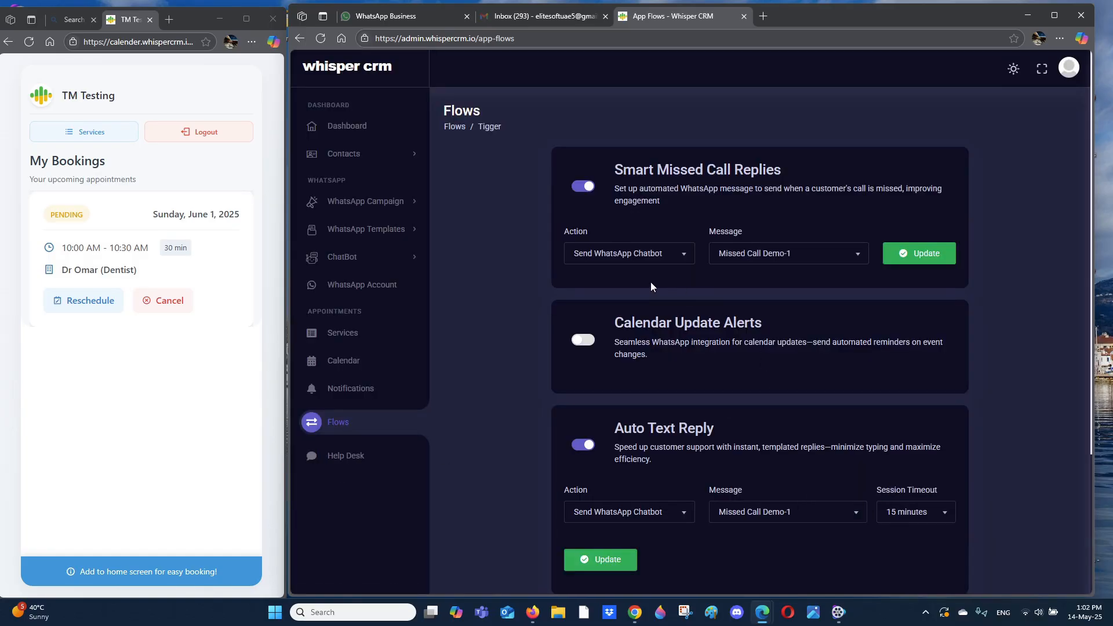
Step: Enable Calendar Update Alerts to send new booking demo-1 on successful bookings, then begin a modified-booking template
click(585, 342)
scroll(663, 359, down, 2)
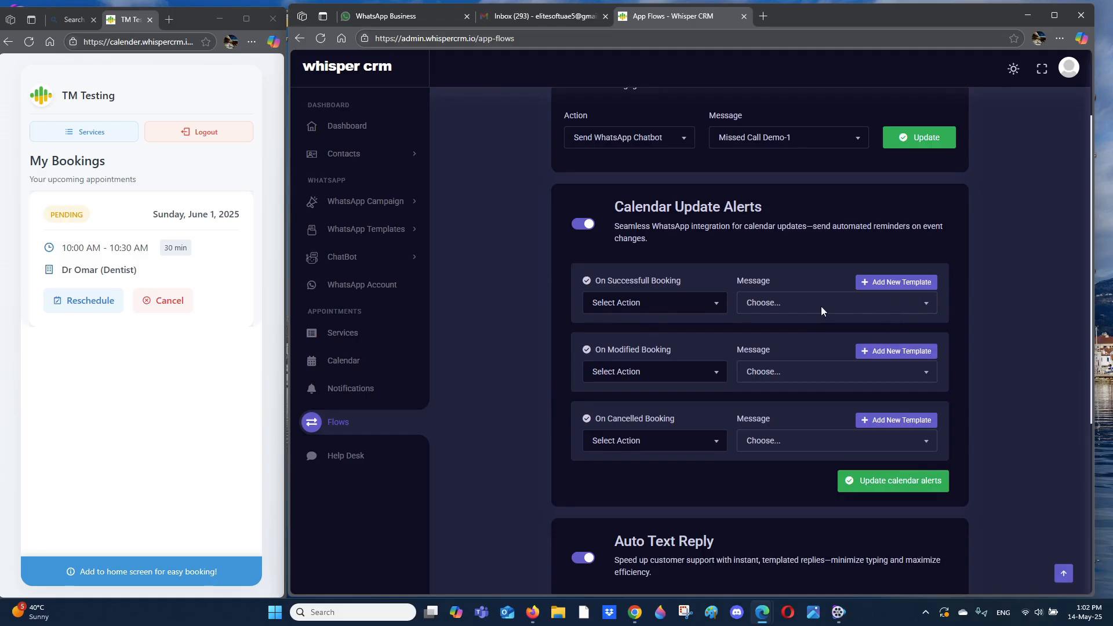
click(651, 303)
click(650, 367)
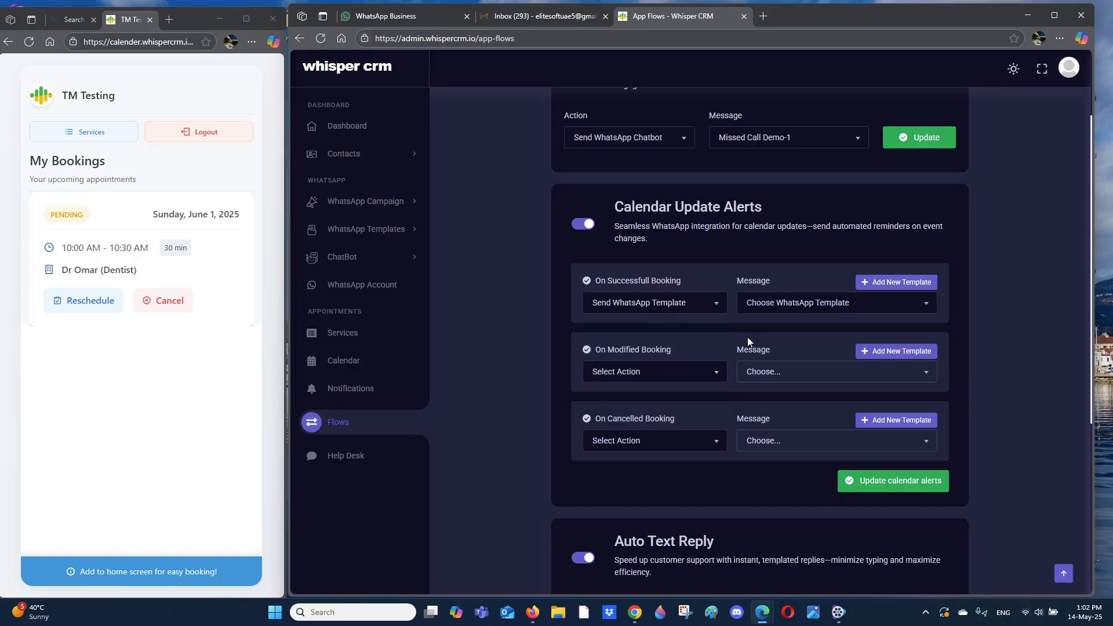
click(808, 304)
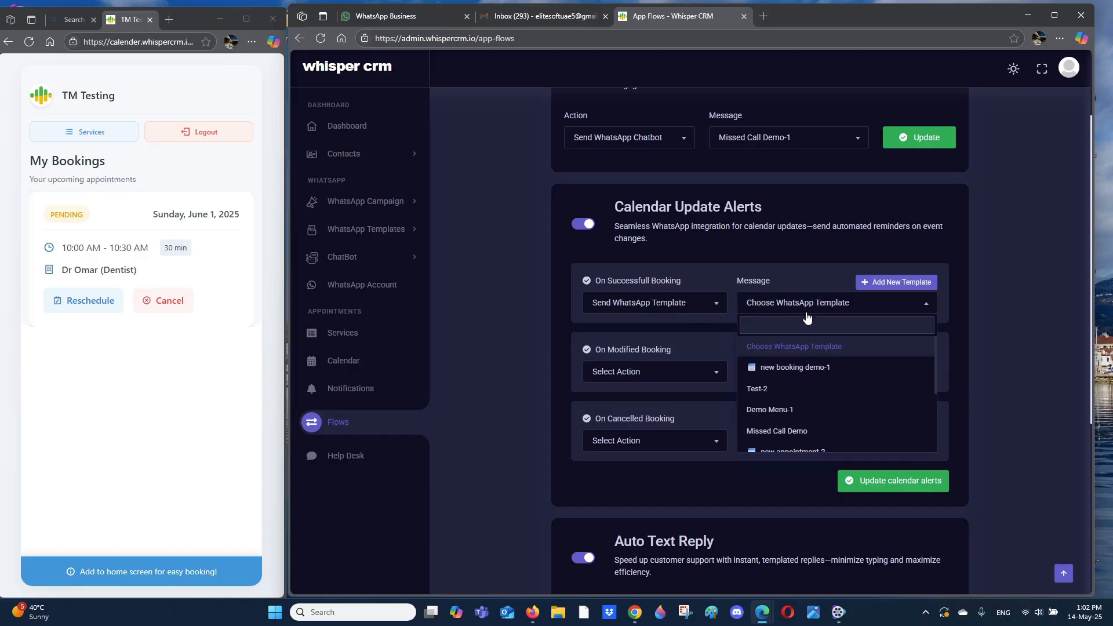
click(798, 366)
click(869, 481)
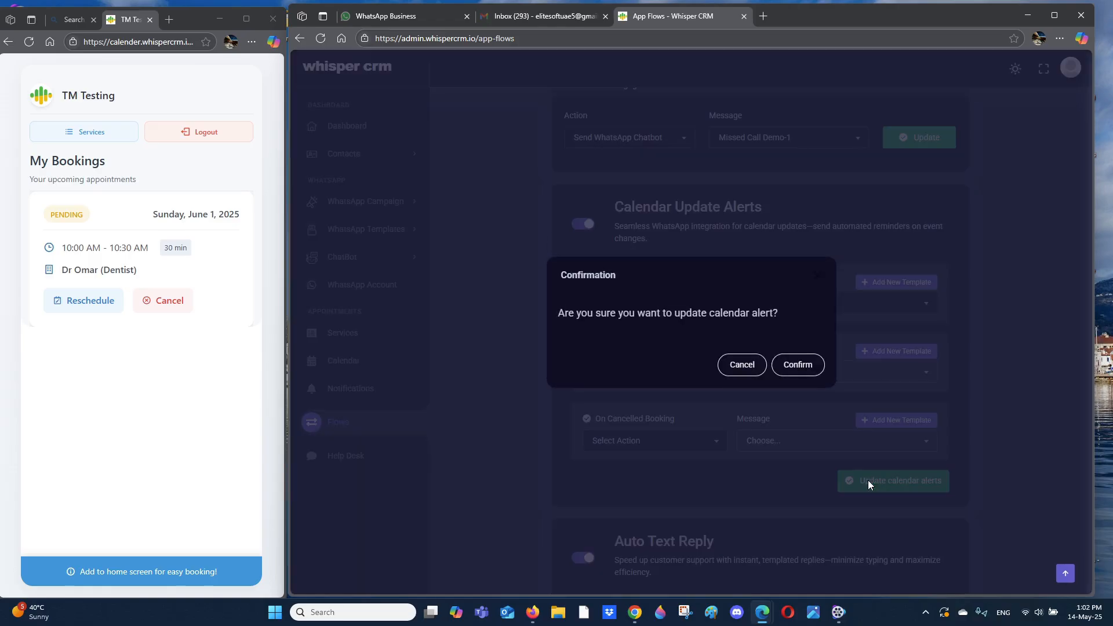
click(800, 365)
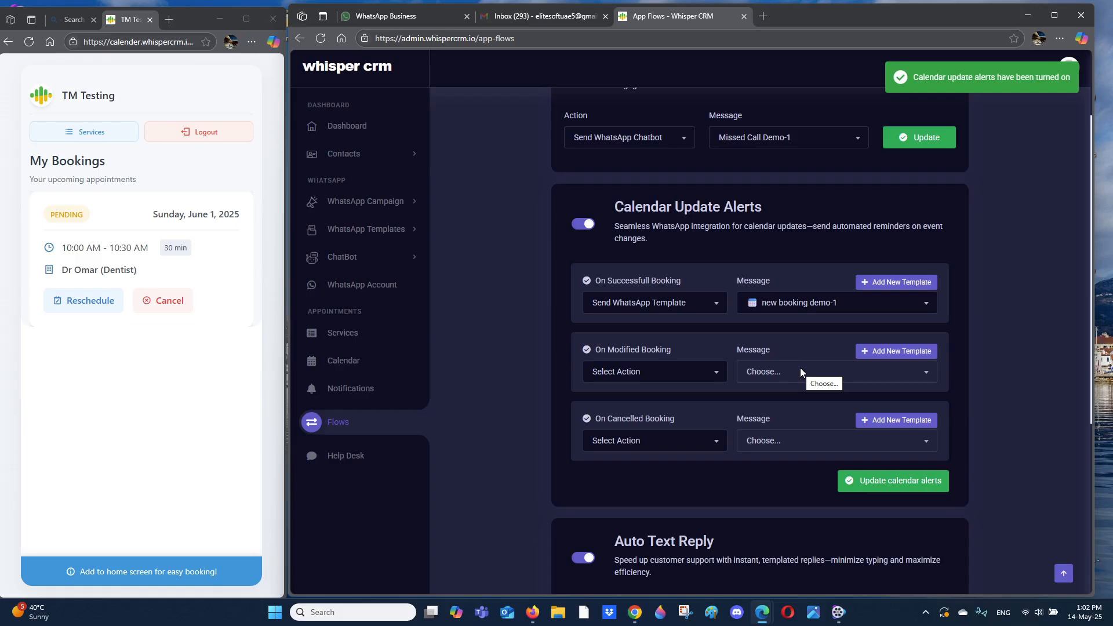
click(892, 352)
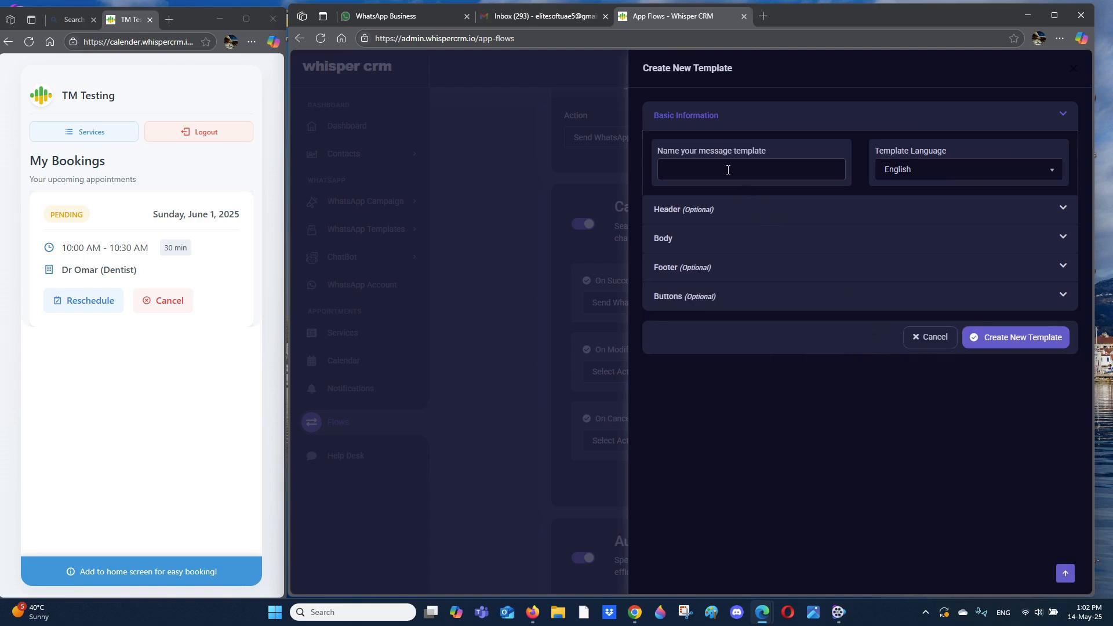
Step: Name the template 'booking mod demo' and start the body with 'The appointment for'
click(728, 170)
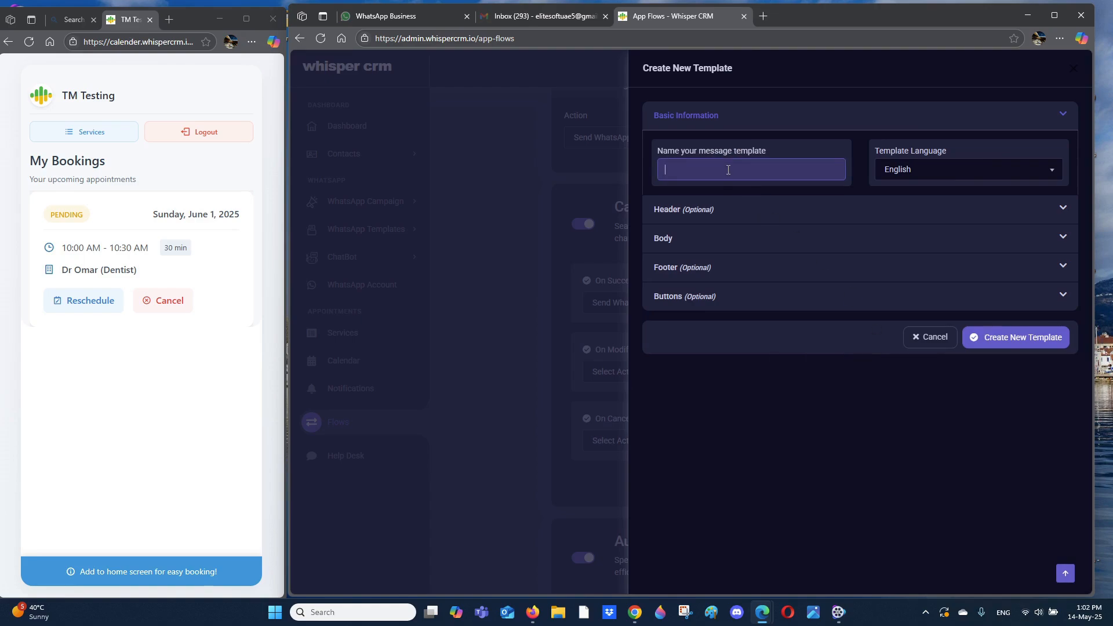
text(booking mod demo-1)
click(699, 238)
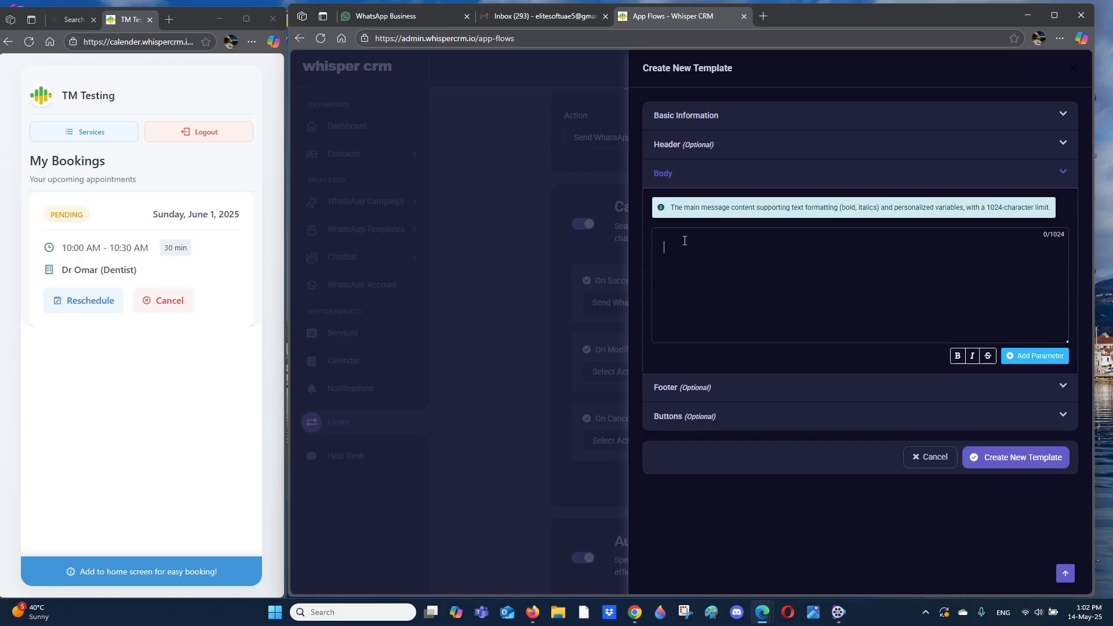
text(the boo)
key(BackSpace)
key(BackSpace)
key(BackSpace)
key(BackSpace)
key(BackSpace)
key(BackSpace)
key(BackSpace)
text(The appointment for)
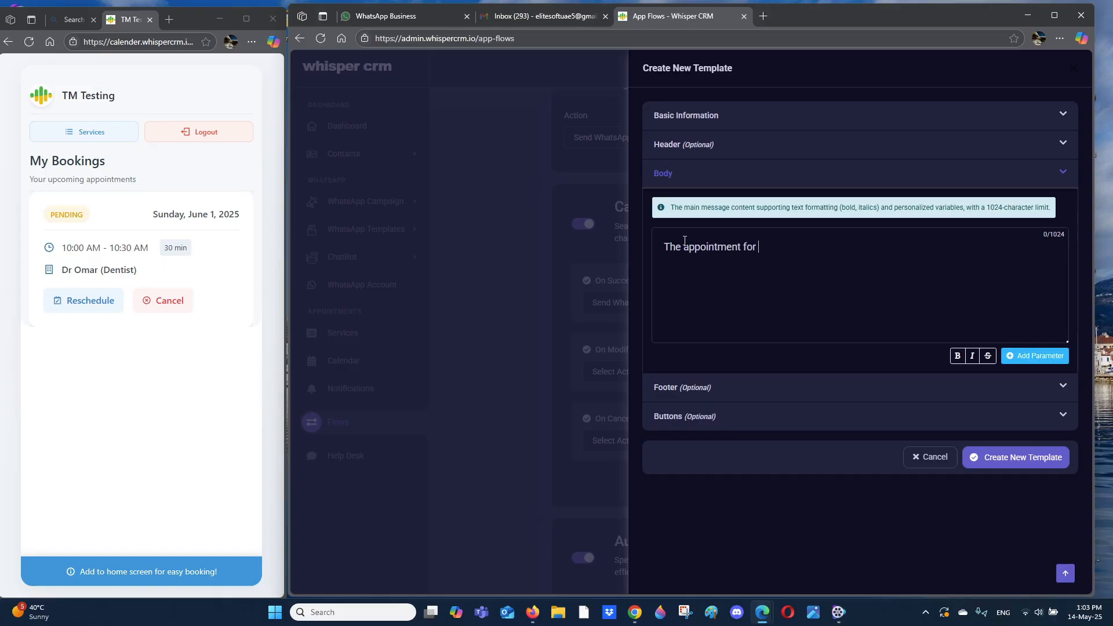
Step: Finish the body as '…for {slot} with {slot} has been rescheduled to {slot} at {slot}'
click(1040, 356)
click(759, 249)
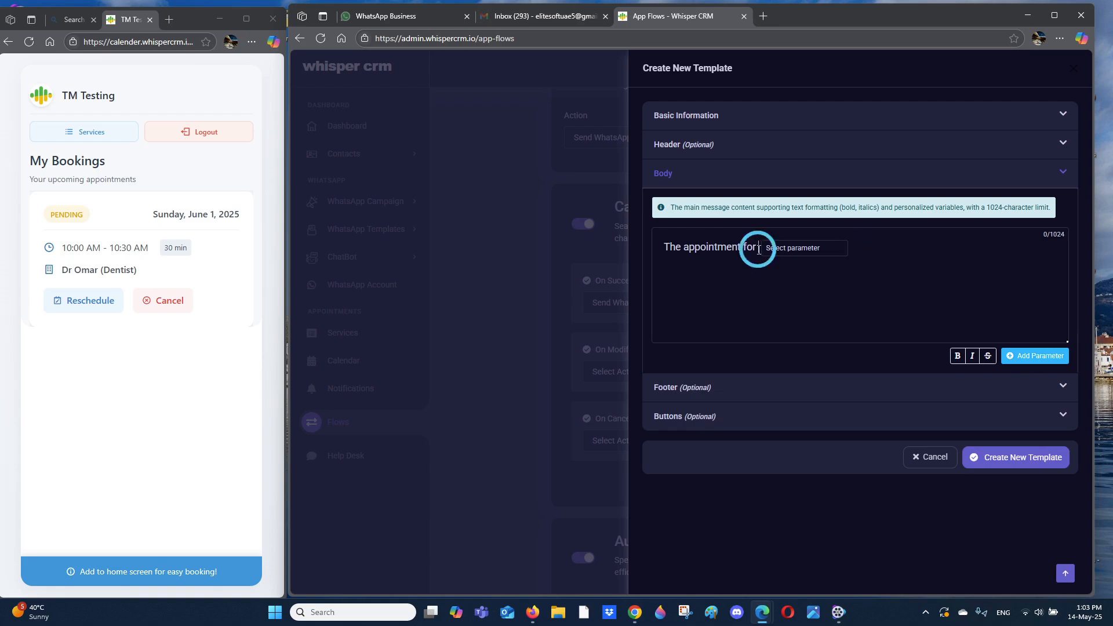
click(848, 250)
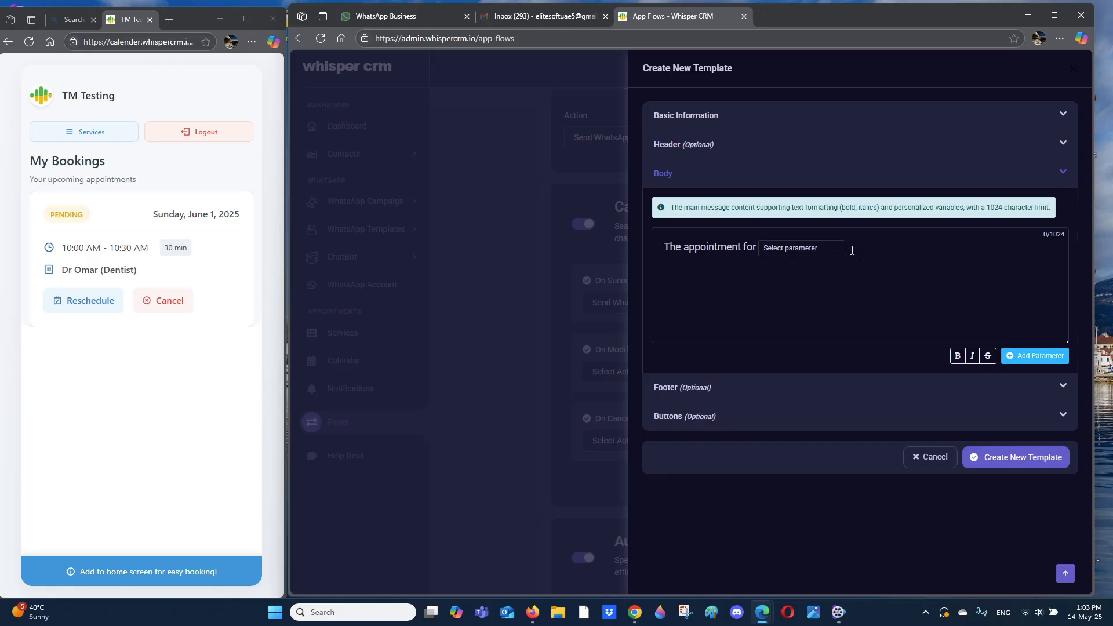
text(with)
click(1034, 358)
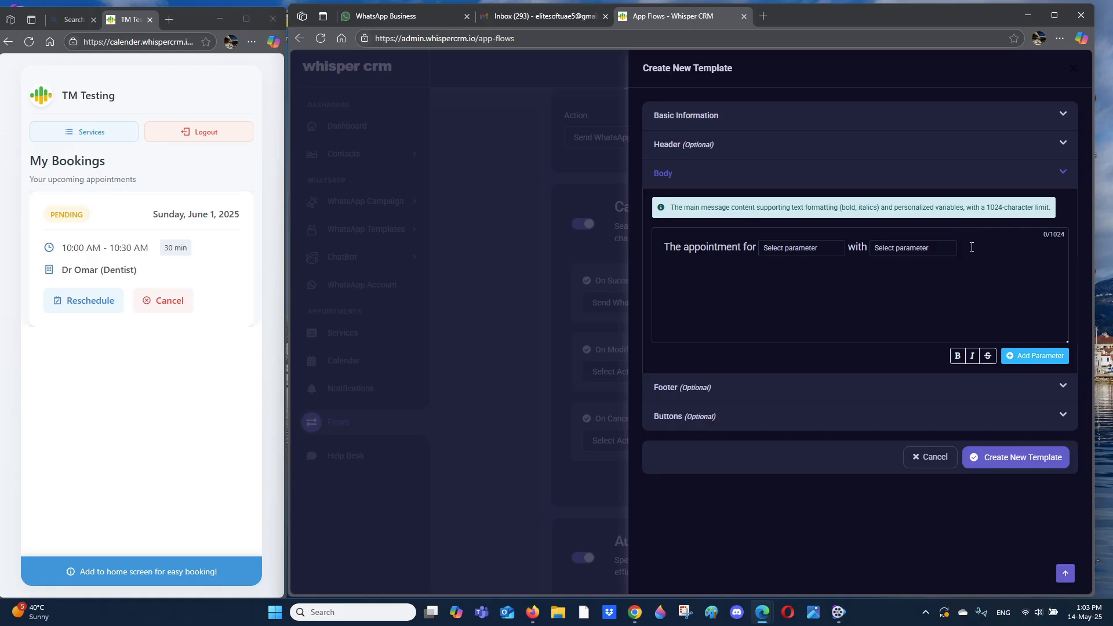
text(has been rescheduled to)
click(1026, 357)
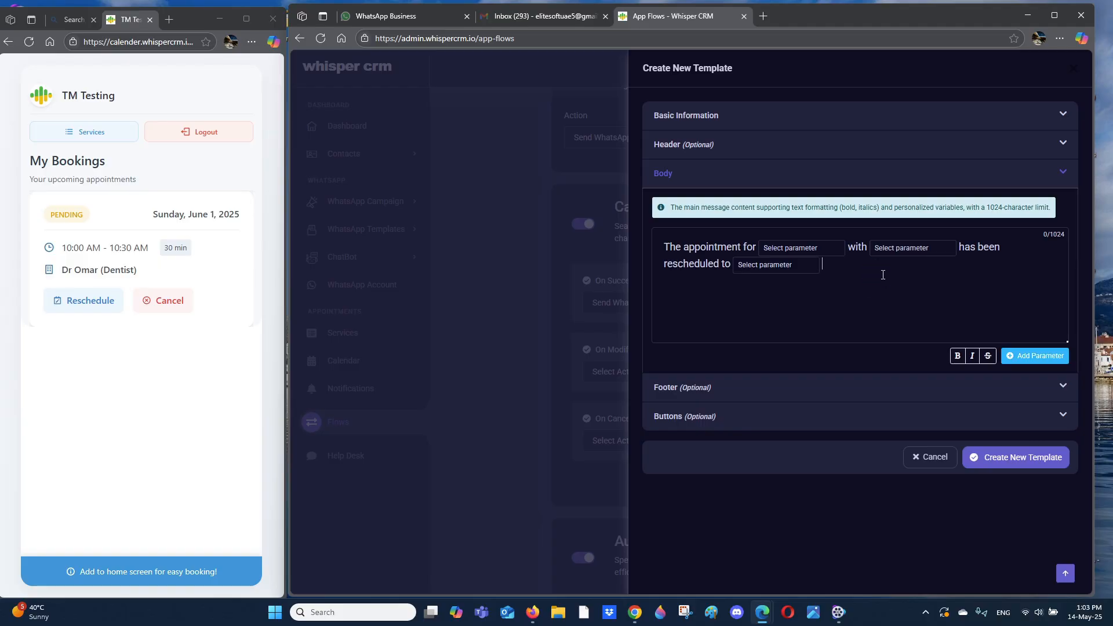
text(at)
click(1025, 356)
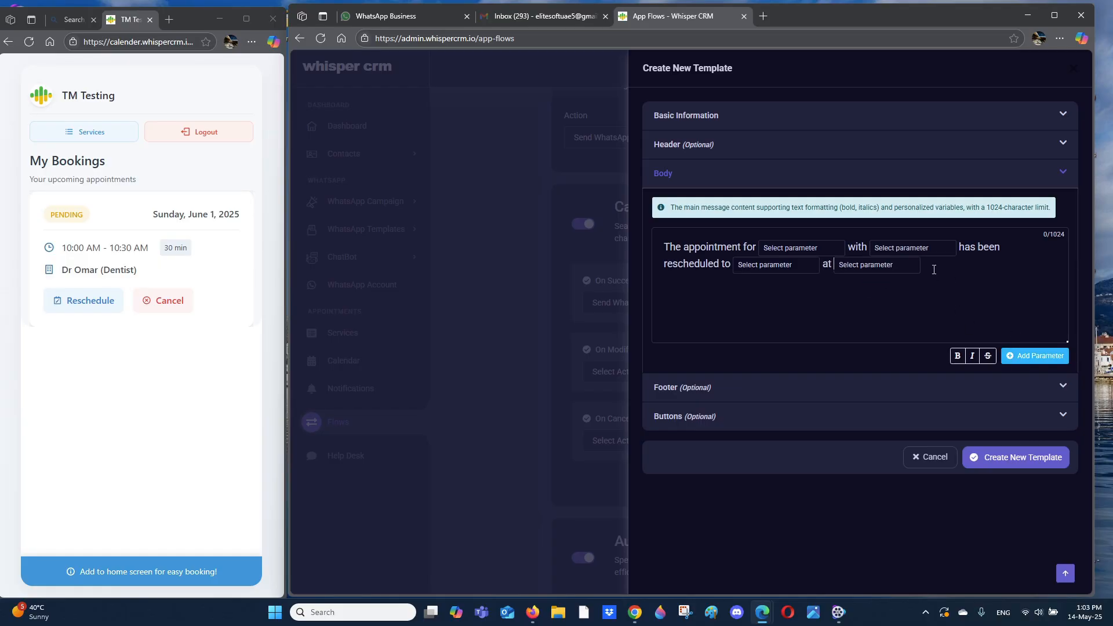
Step: Set the four slots to Attendee Name, Organizer Name, Meeting Date (dd/mm/yyyy) and Start Time (12-Hr format)
click(786, 250)
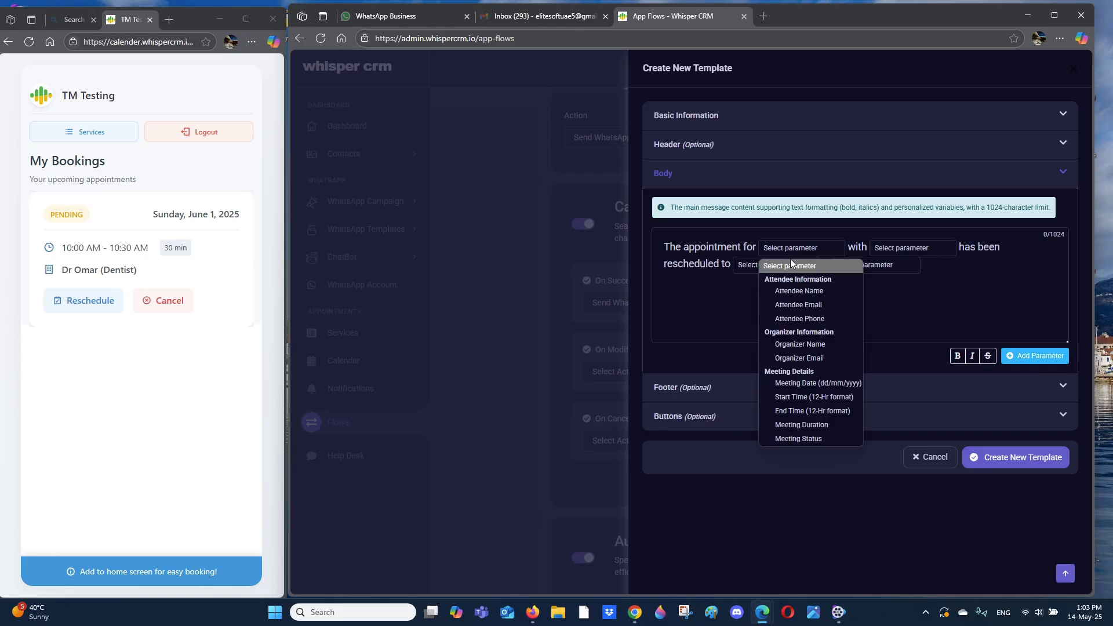
click(799, 290)
click(907, 248)
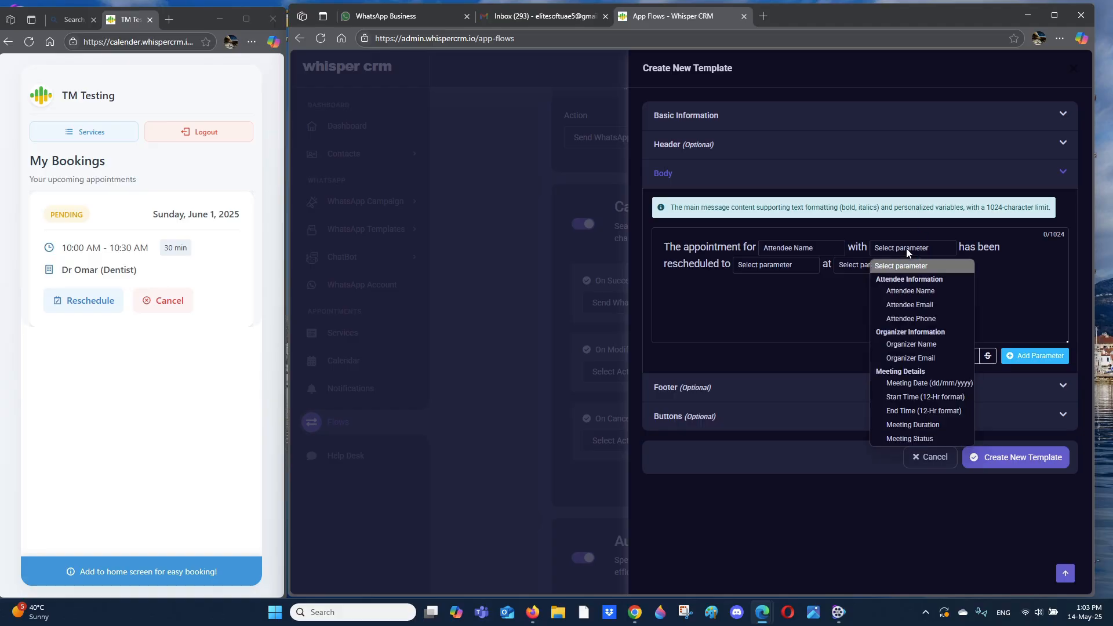
click(906, 344)
click(775, 266)
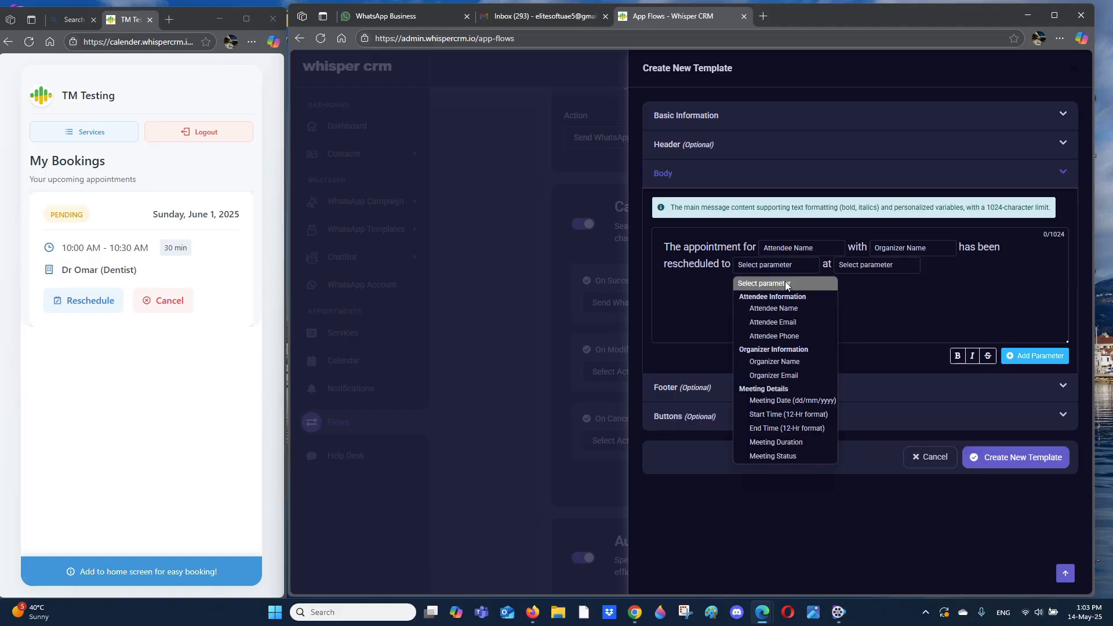
click(782, 401)
click(858, 265)
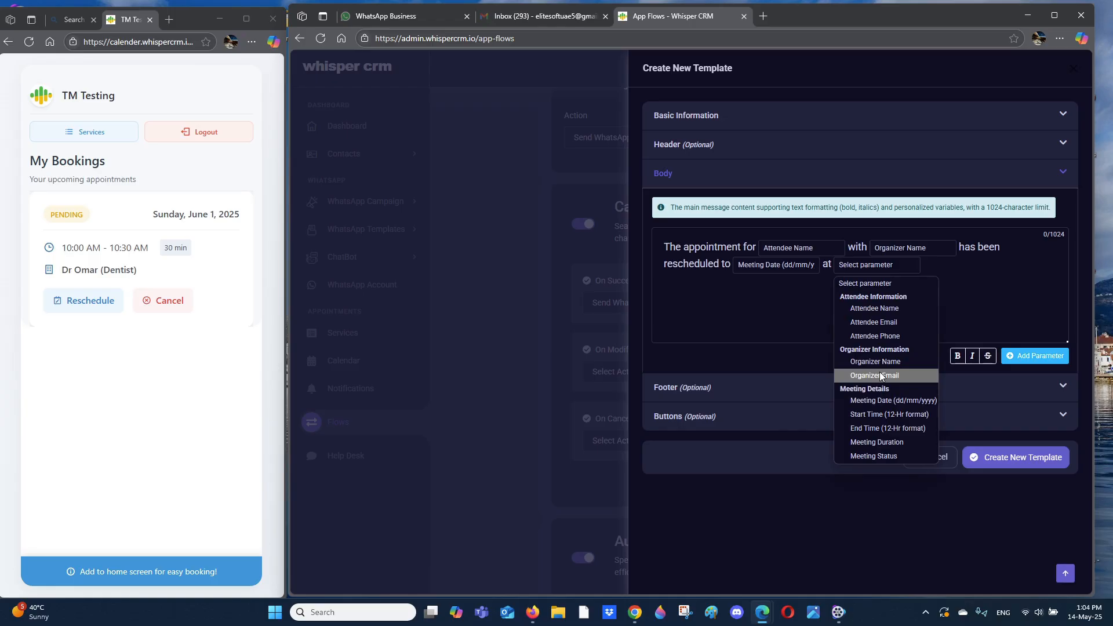
click(888, 414)
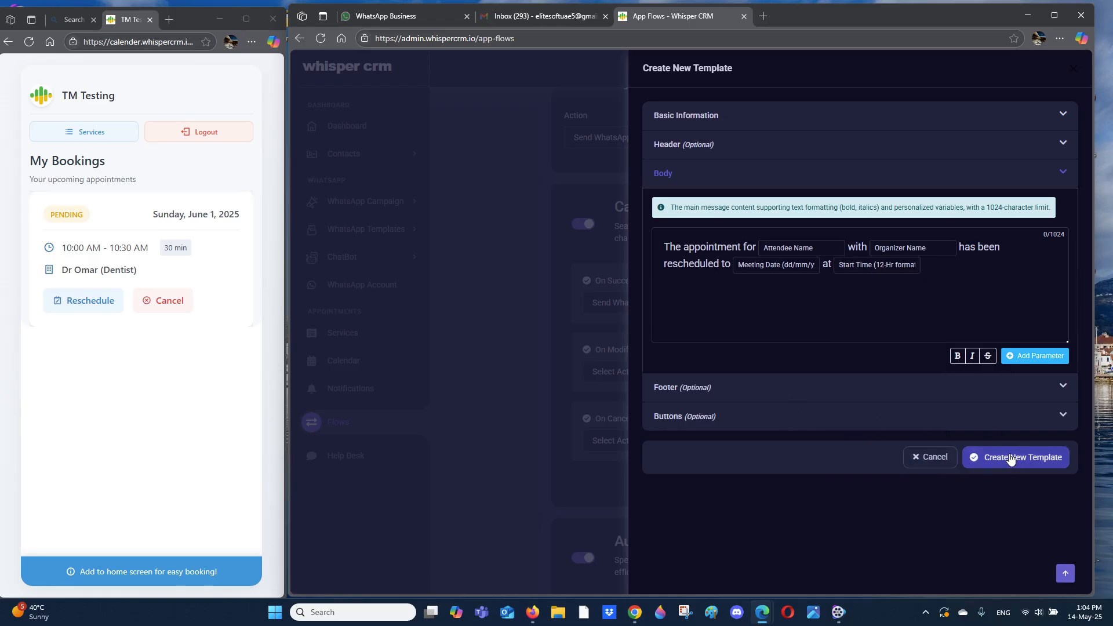
Step: Check the template name, then submit and confirm creating the rescheduling template
click(704, 117)
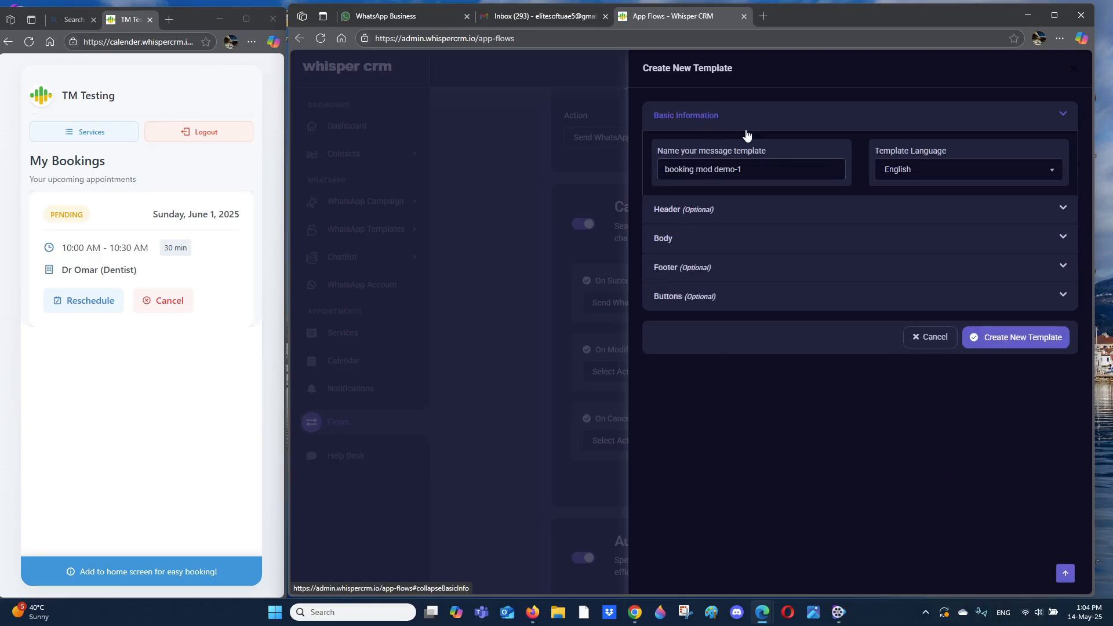
click(1019, 339)
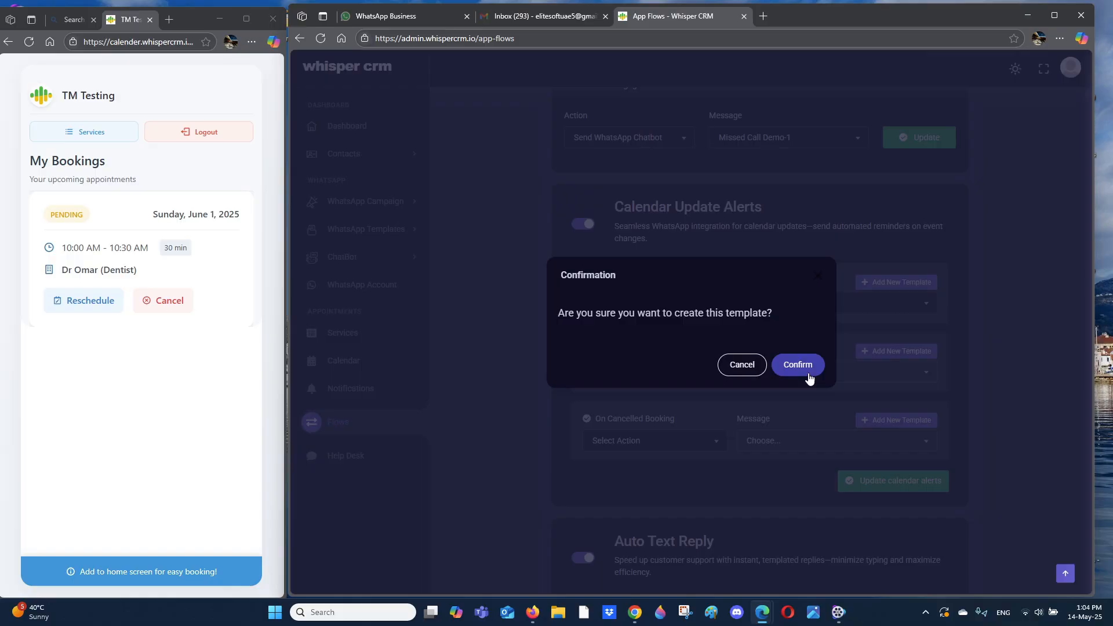
click(809, 374)
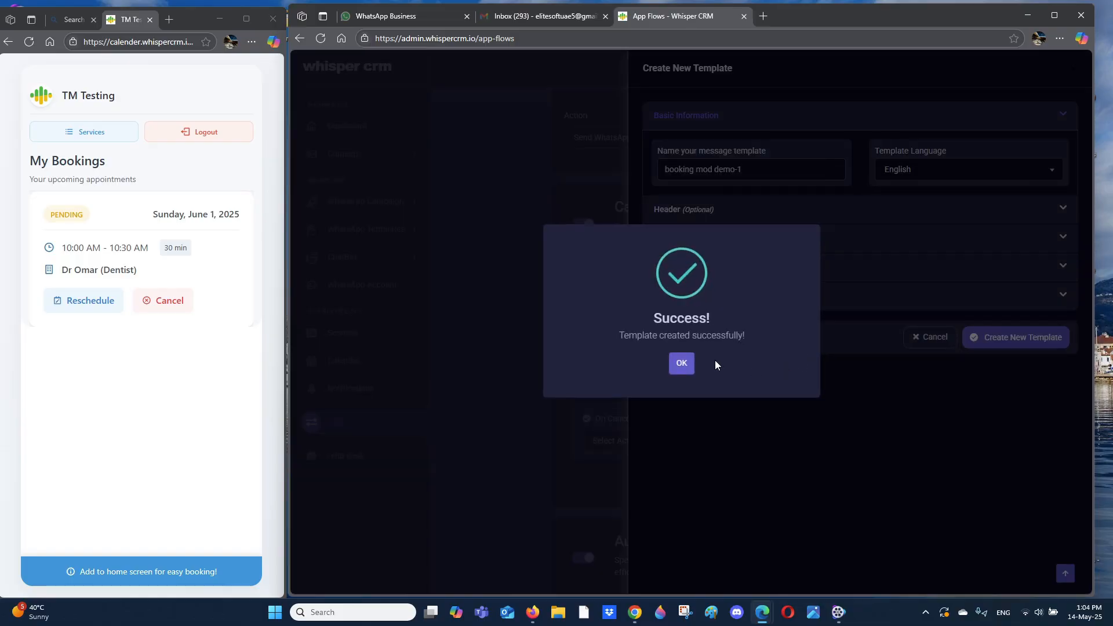
Step: Dismiss the success message, return to the Flows page and add a new On Cancelled Booking template
click(682, 364)
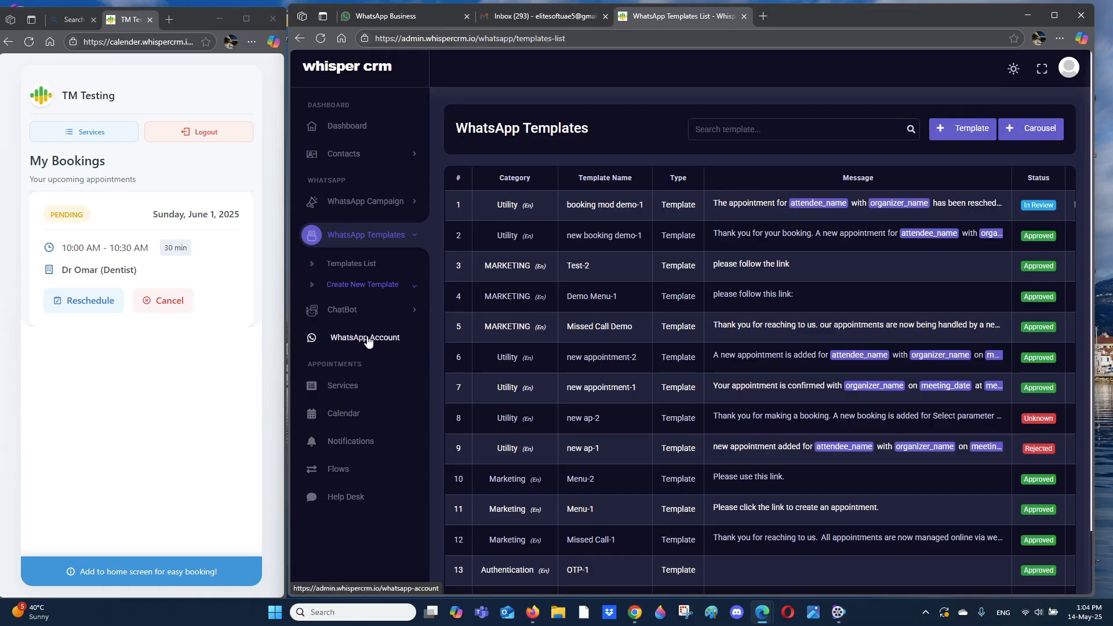
click(347, 467)
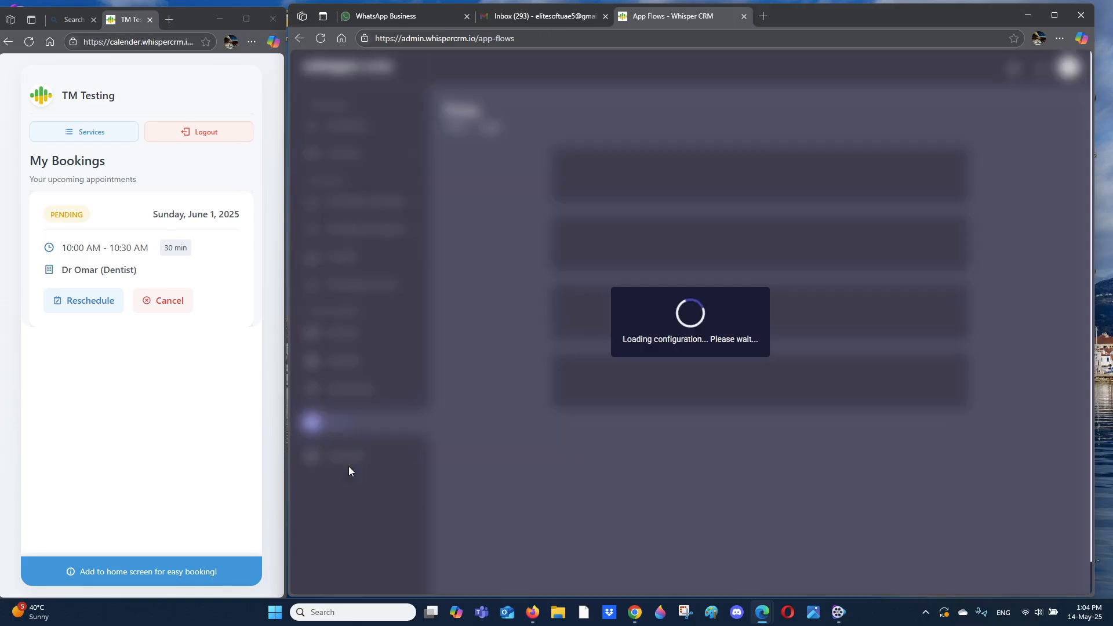
scroll(634, 385, down, 3)
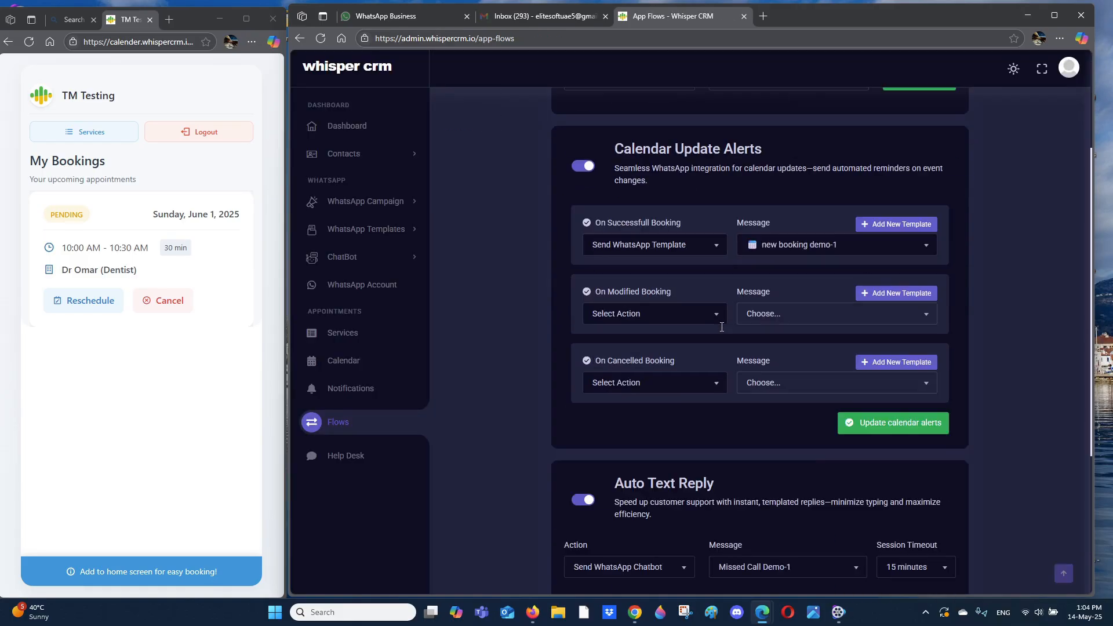
click(886, 360)
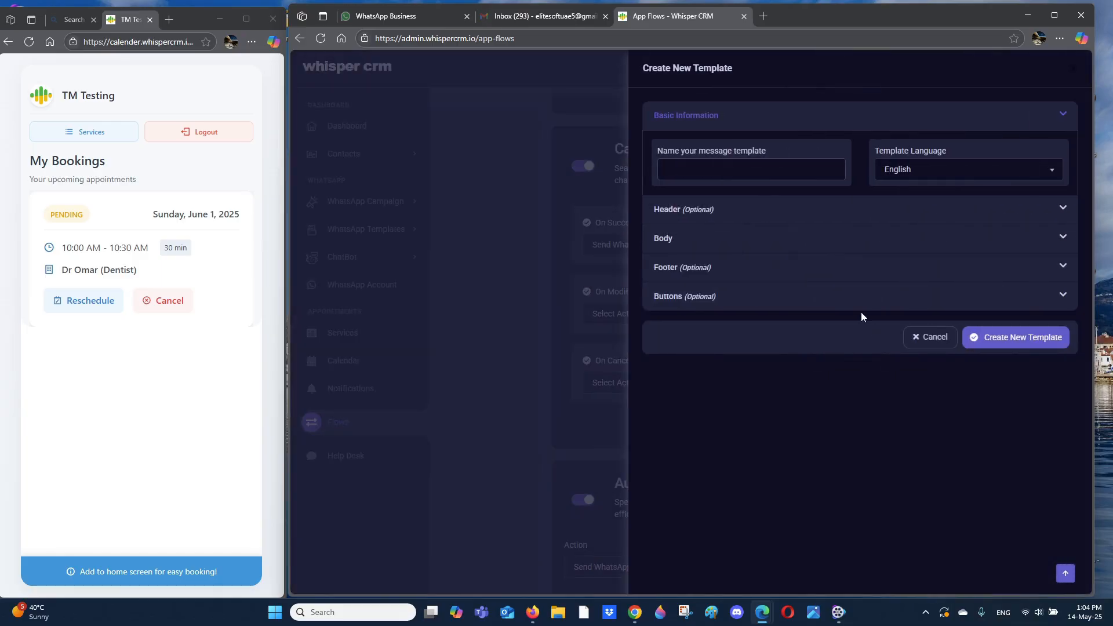
Step: Name it 'booking cancelled dem' and write 'your booking with {slot} on {slot} at {slot} has been cancelled'
click(737, 168)
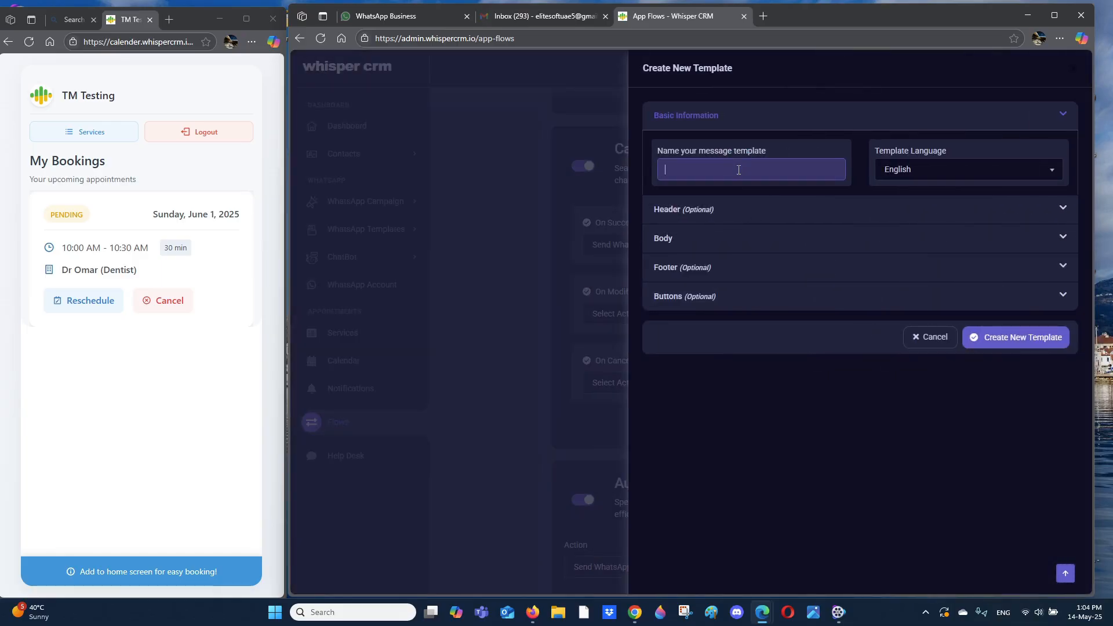
text(booking cancelled demo-1)
click(703, 238)
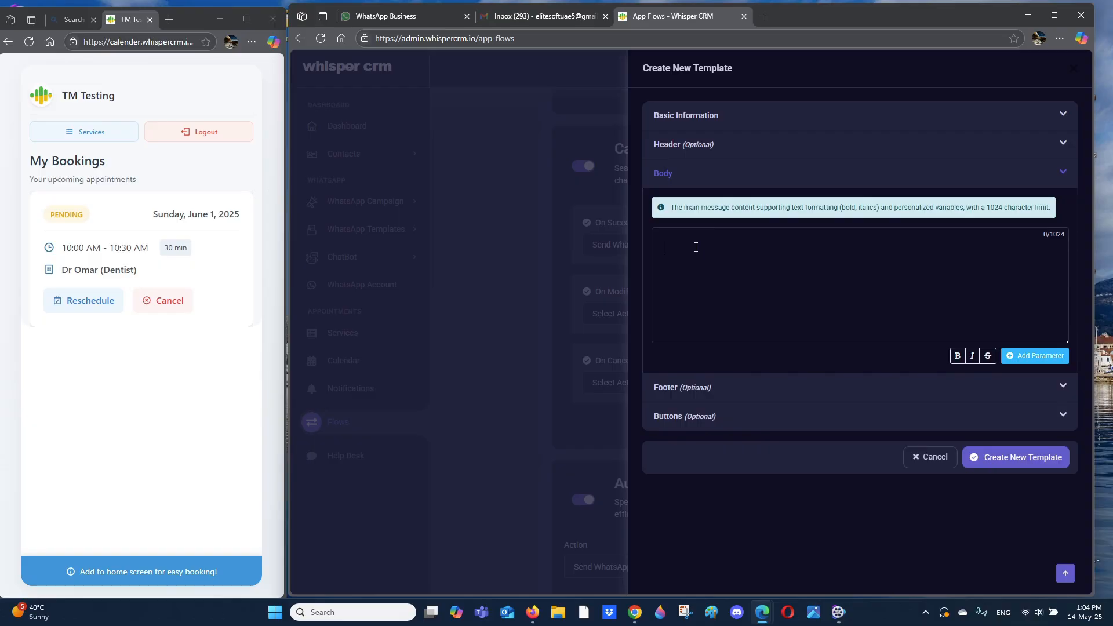
text(your booking with)
click(1042, 361)
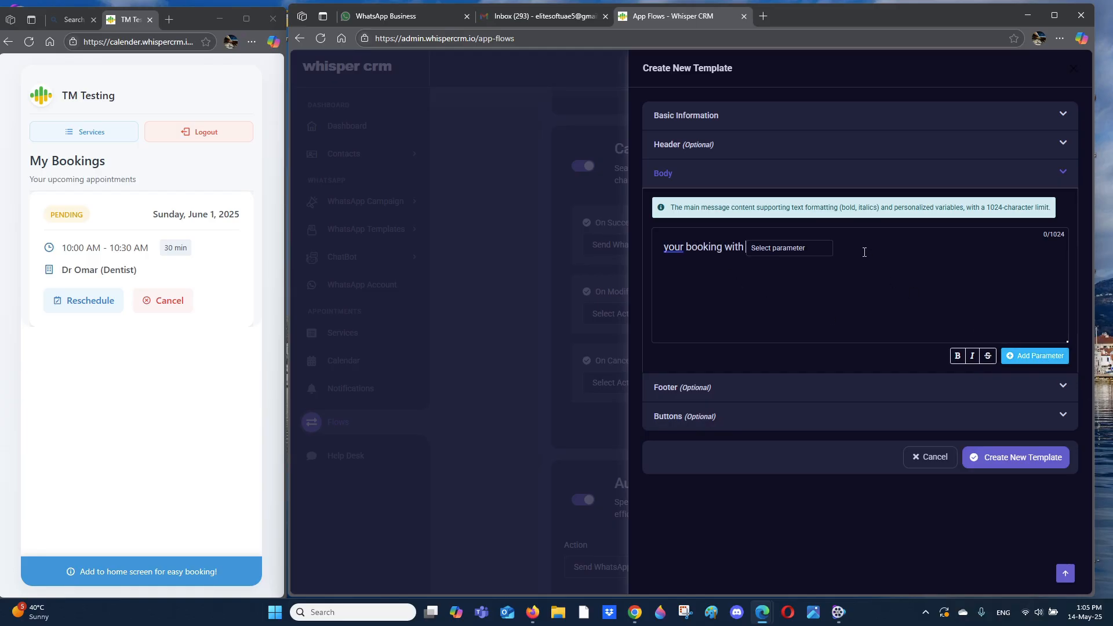
text(on)
click(1019, 355)
click(947, 253)
text(at)
click(1028, 356)
click(1051, 253)
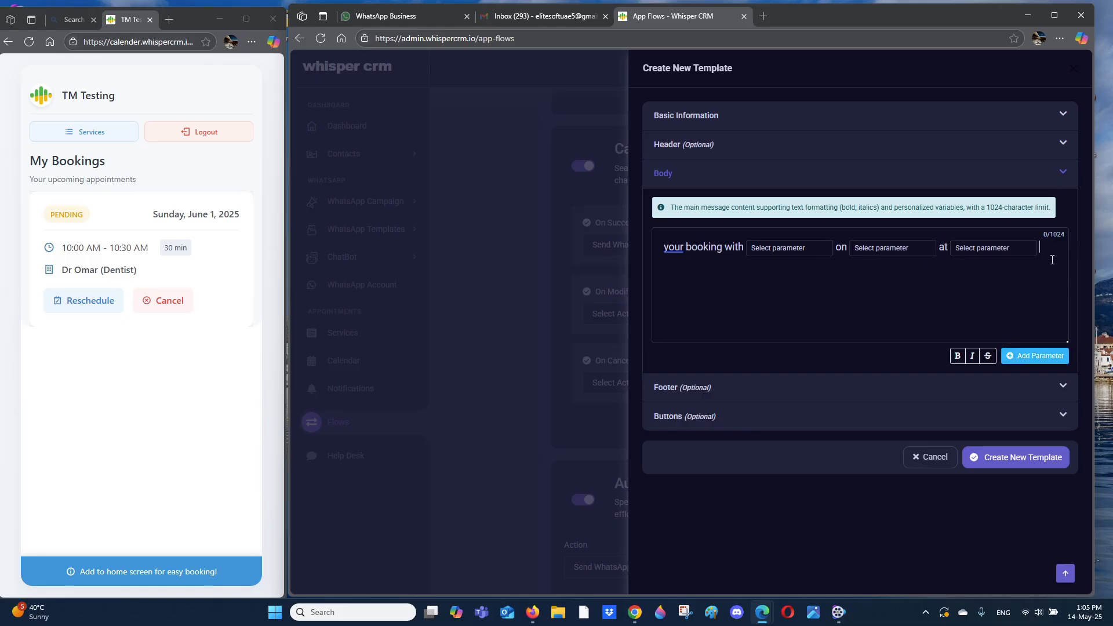
text(has been cancelled.)
Step: Capitalize 'Your', fill slots with Organizer Name, Meeting Date and Start Time, then submit and confirm
drag(668, 248, 666, 248)
text(Y)
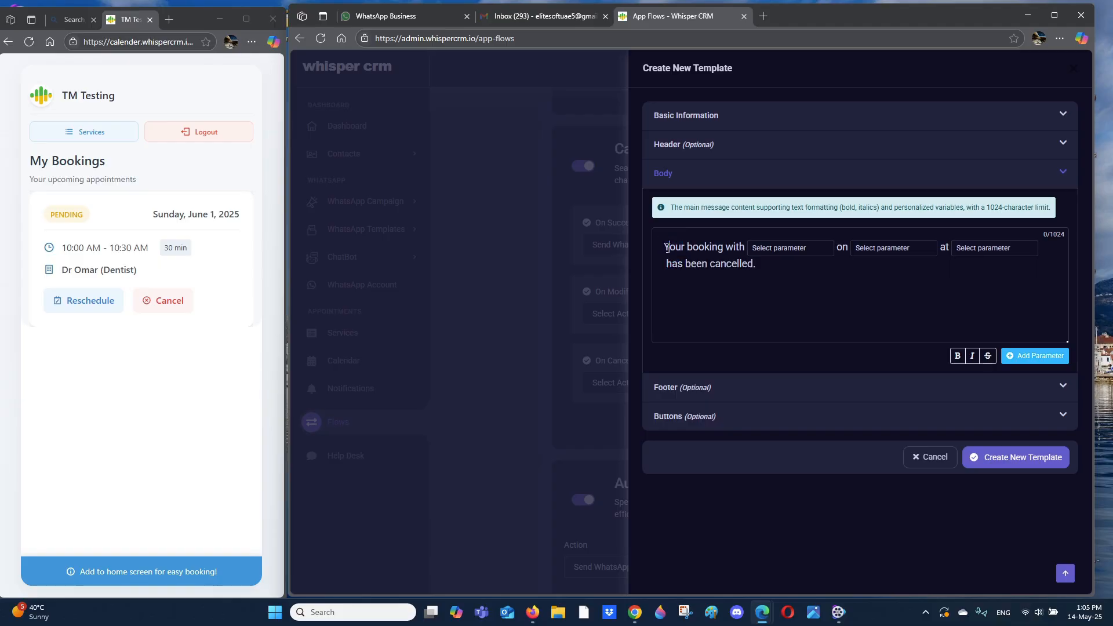
click(788, 248)
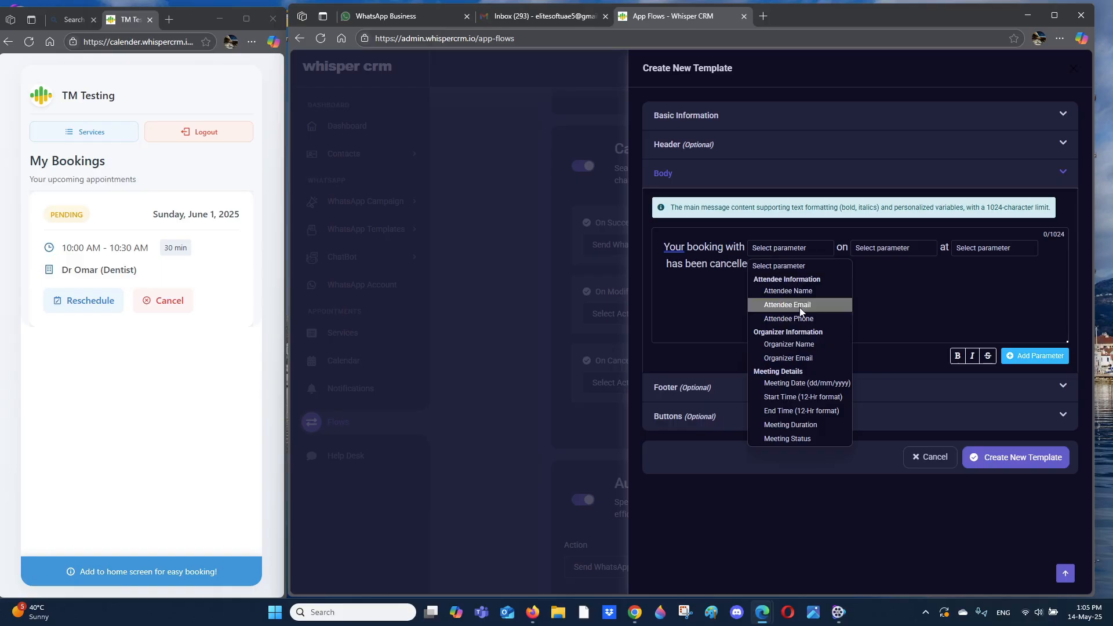
click(801, 345)
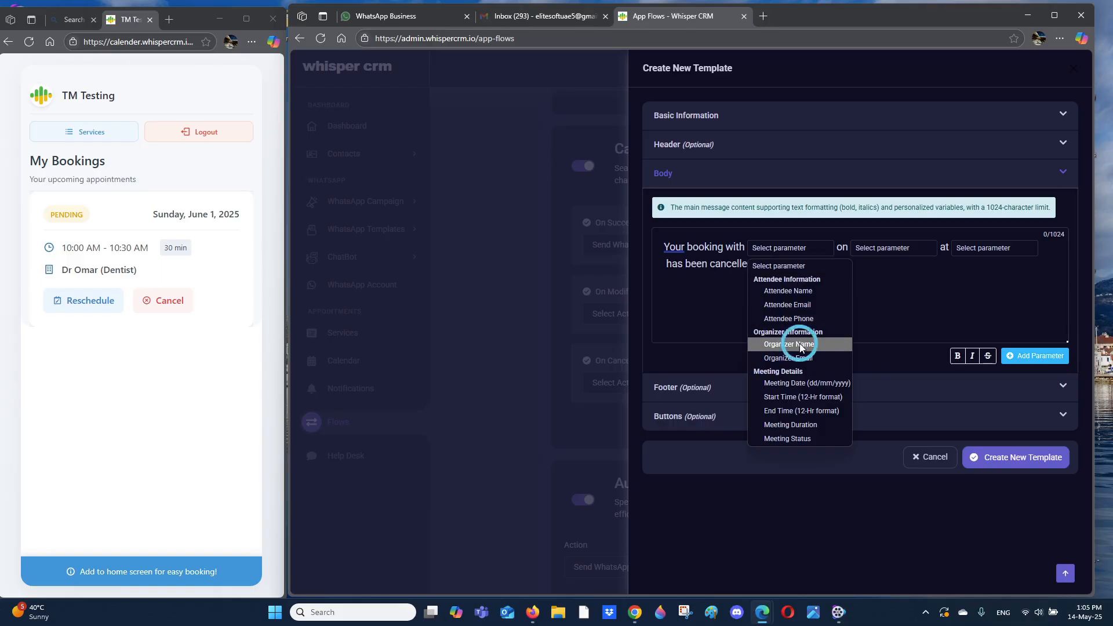
click(895, 249)
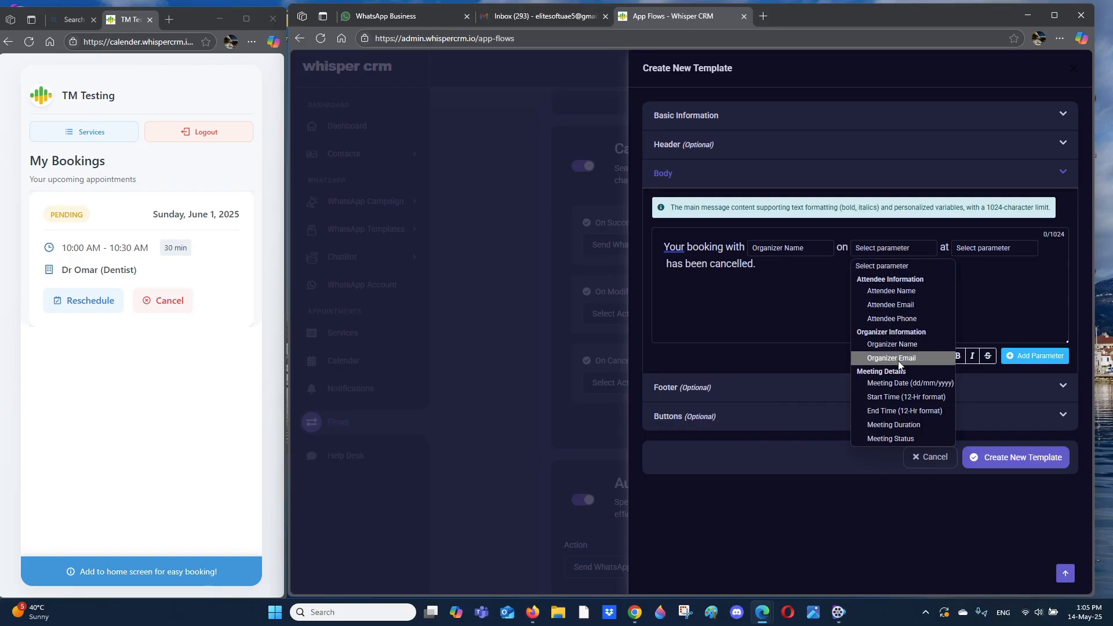
click(896, 383)
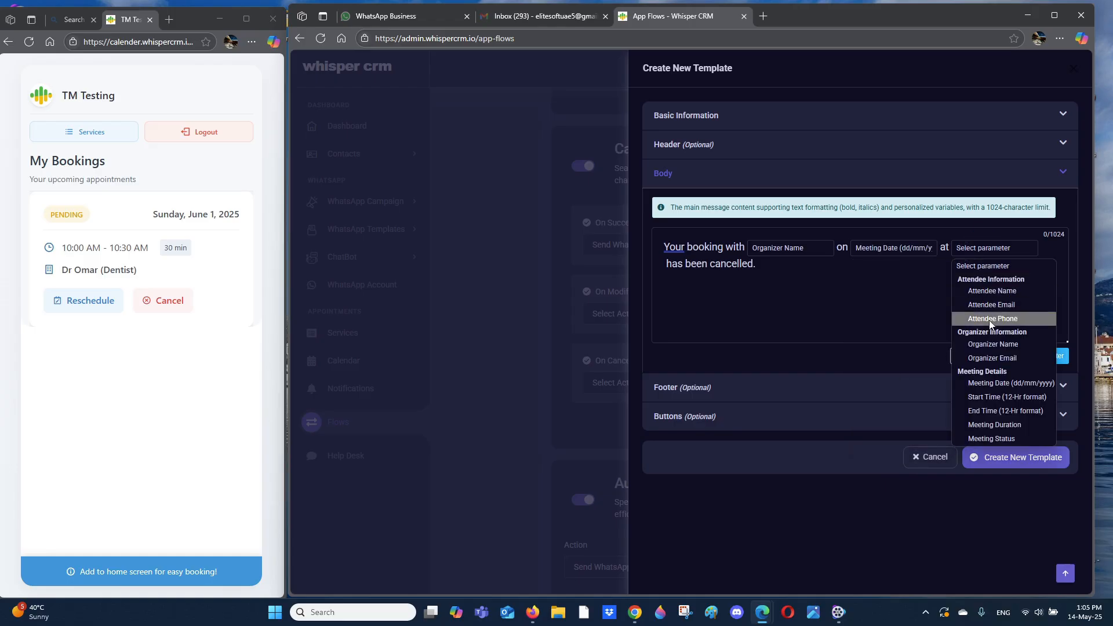
click(1006, 397)
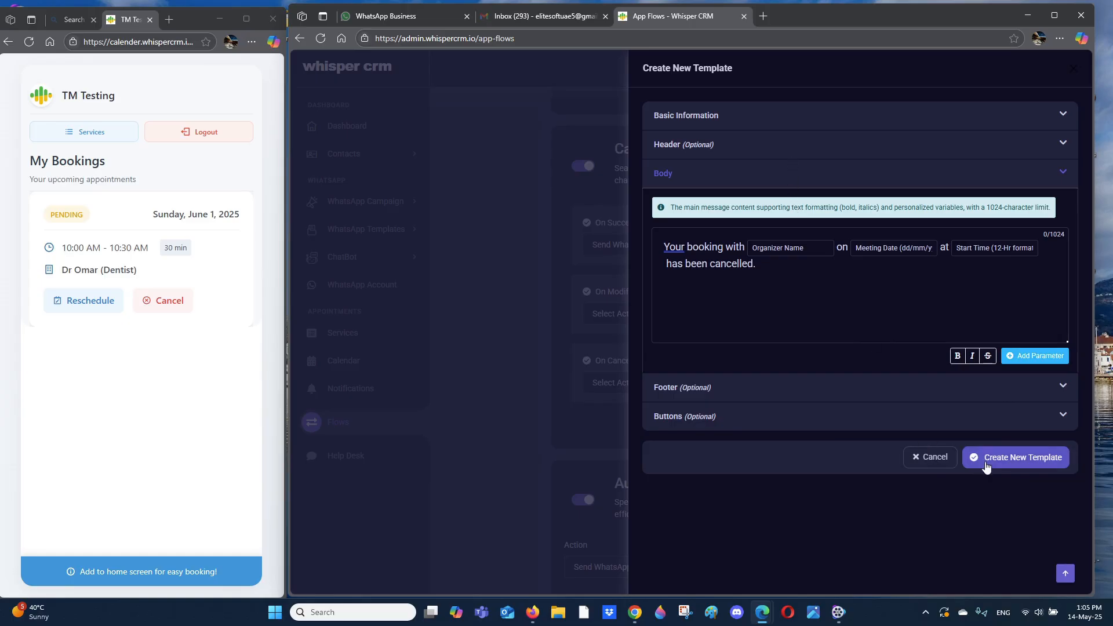
click(996, 460)
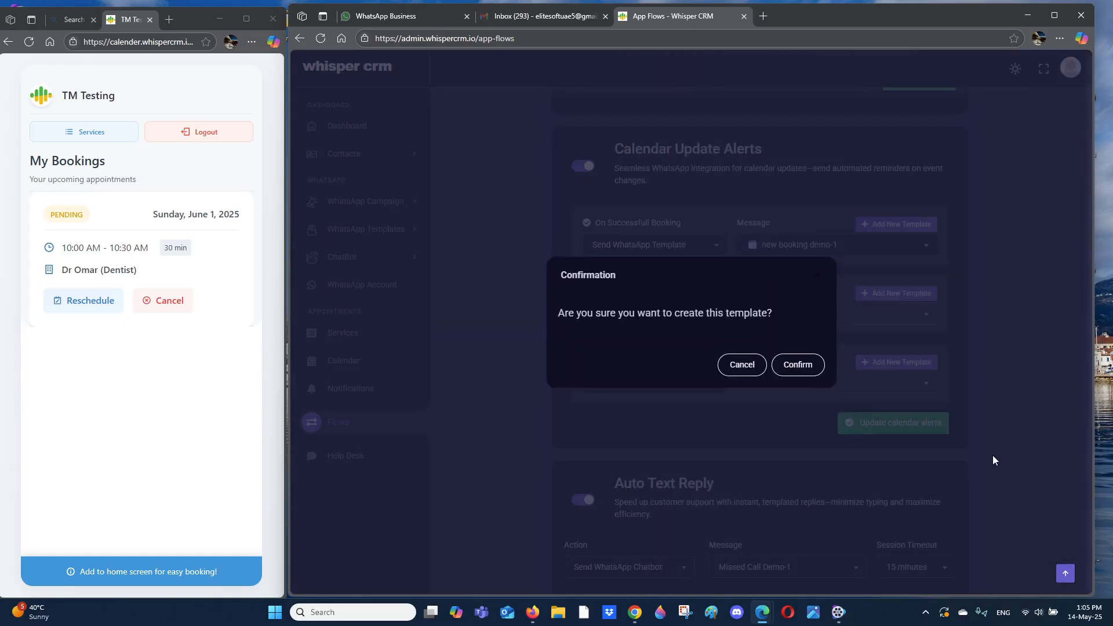
click(793, 365)
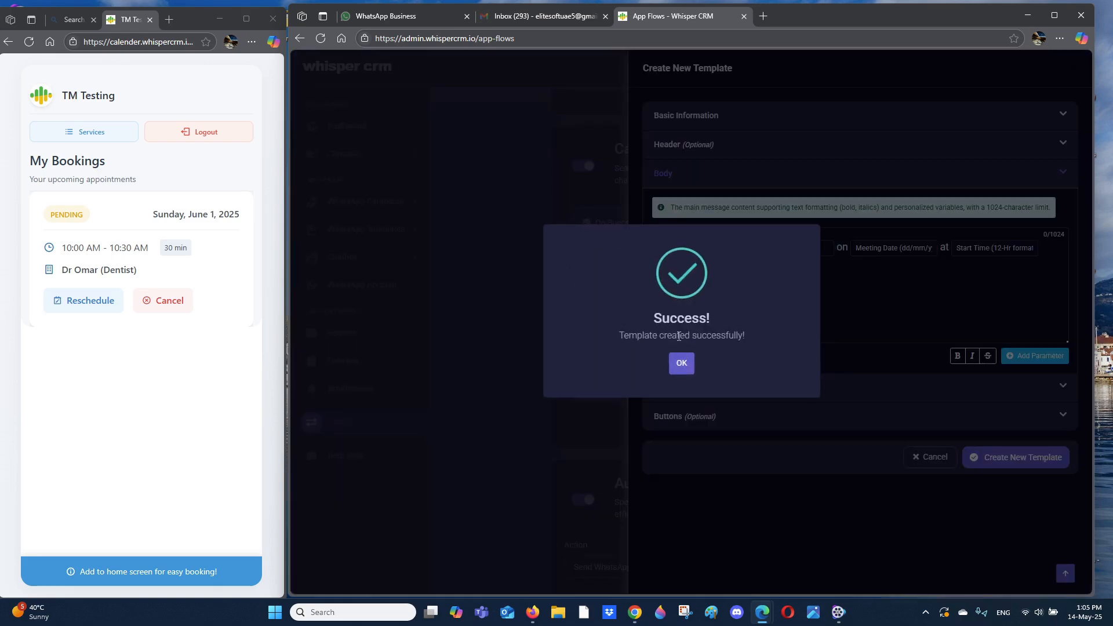
Step: Set modified bookings to send the WhatsApp template booking mod demo-1
click(682, 363)
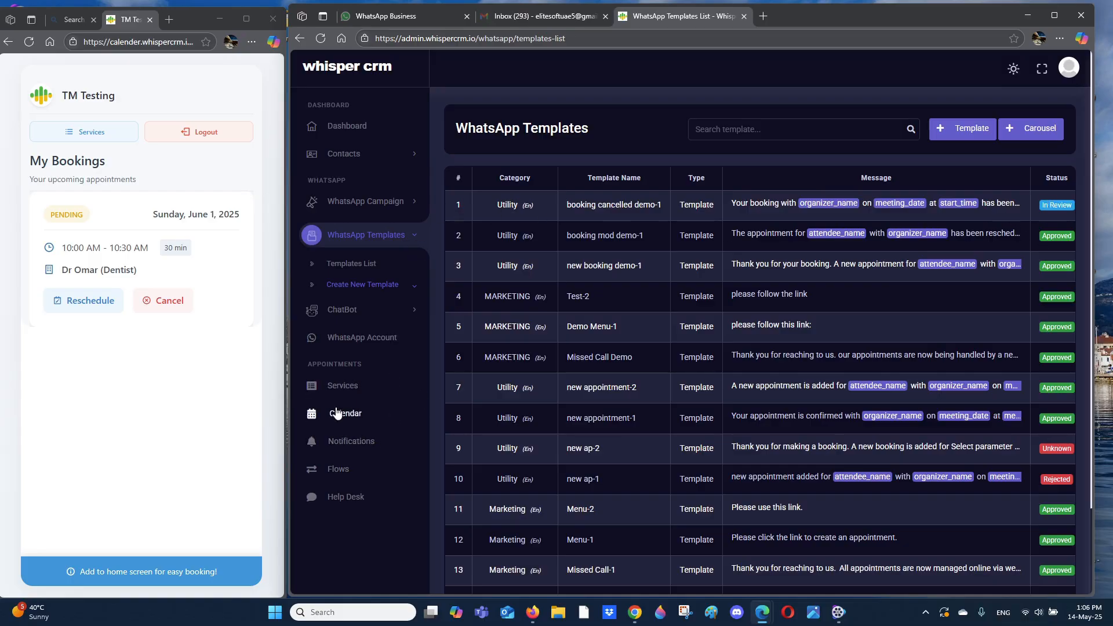
click(344, 469)
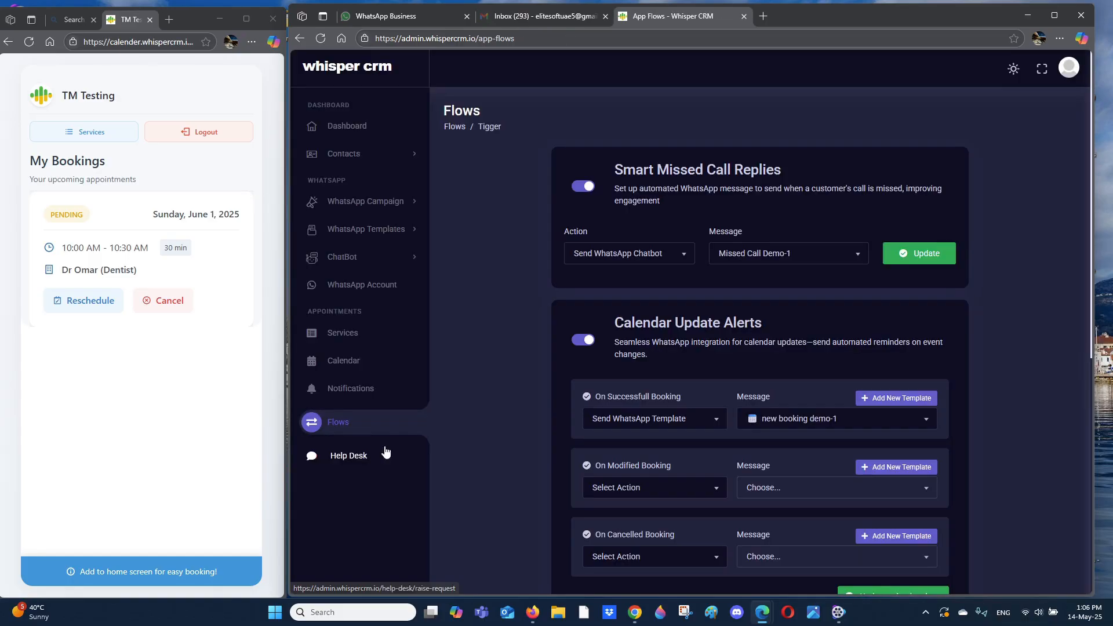
scroll(812, 243, down, 3)
click(630, 316)
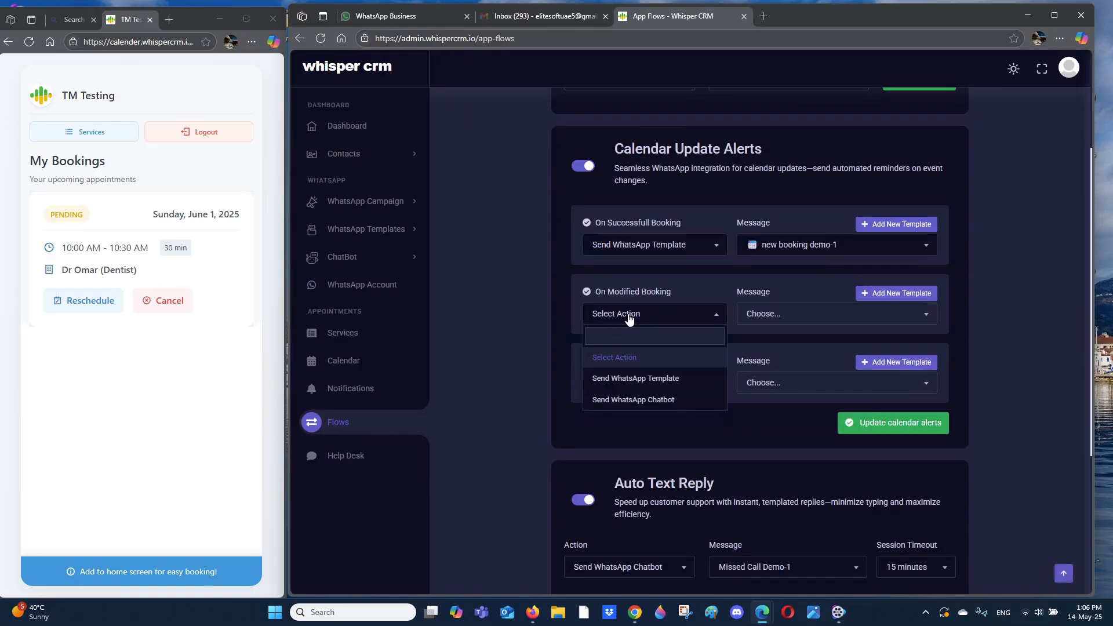
click(655, 385)
click(821, 317)
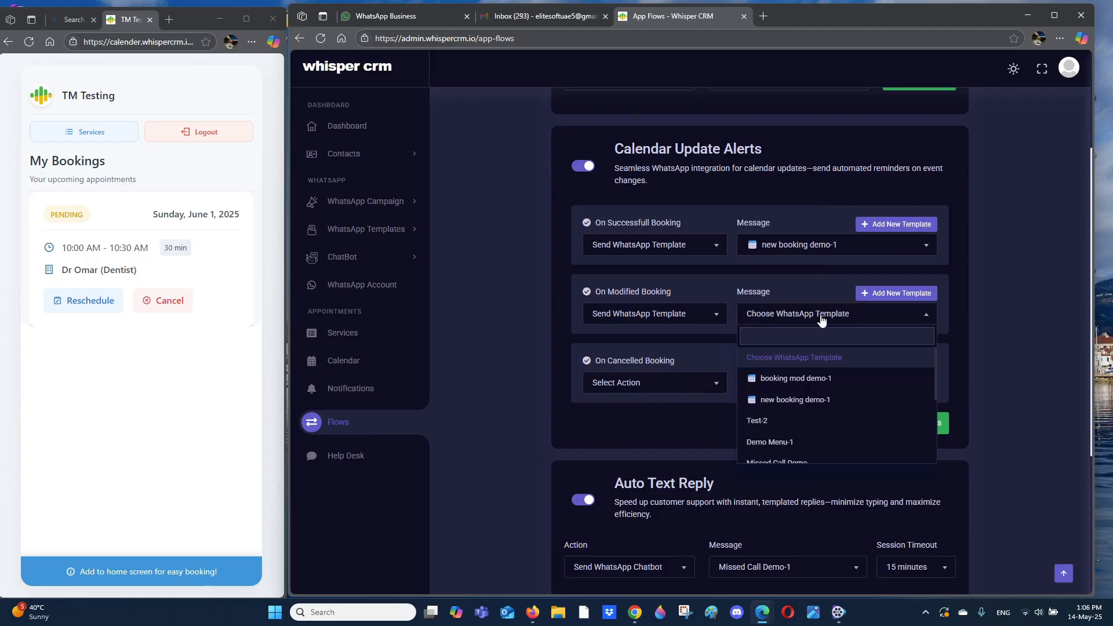
click(793, 378)
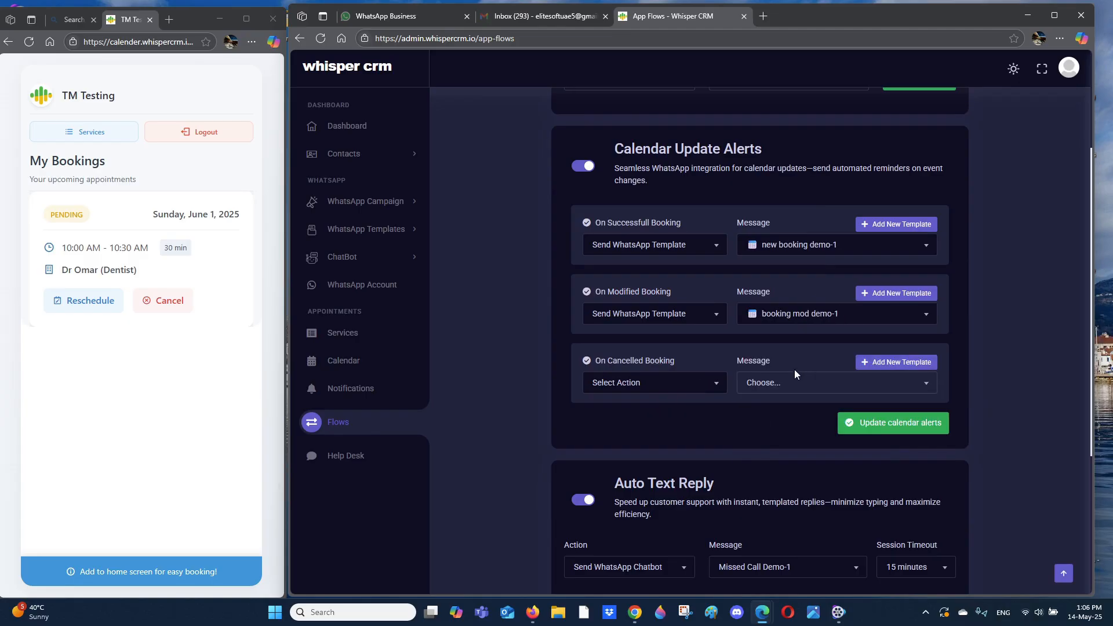
Step: Set cancelled bookings to send booking cancelled demo-1, then save and confirm the calendar alerts
scroll(777, 343, down, 1)
click(673, 326)
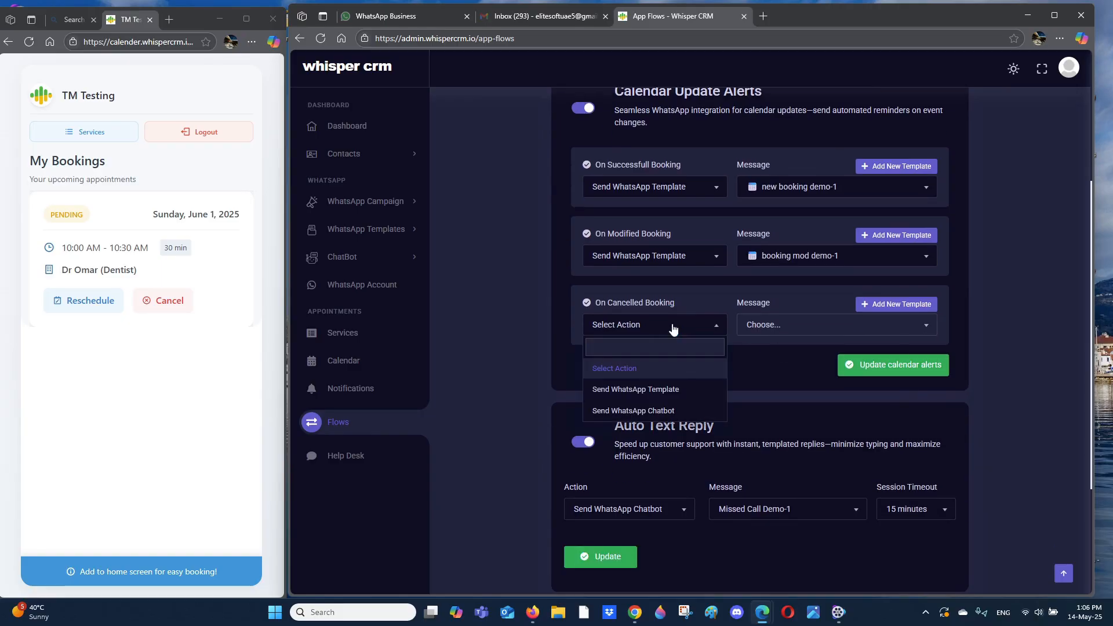
click(662, 391)
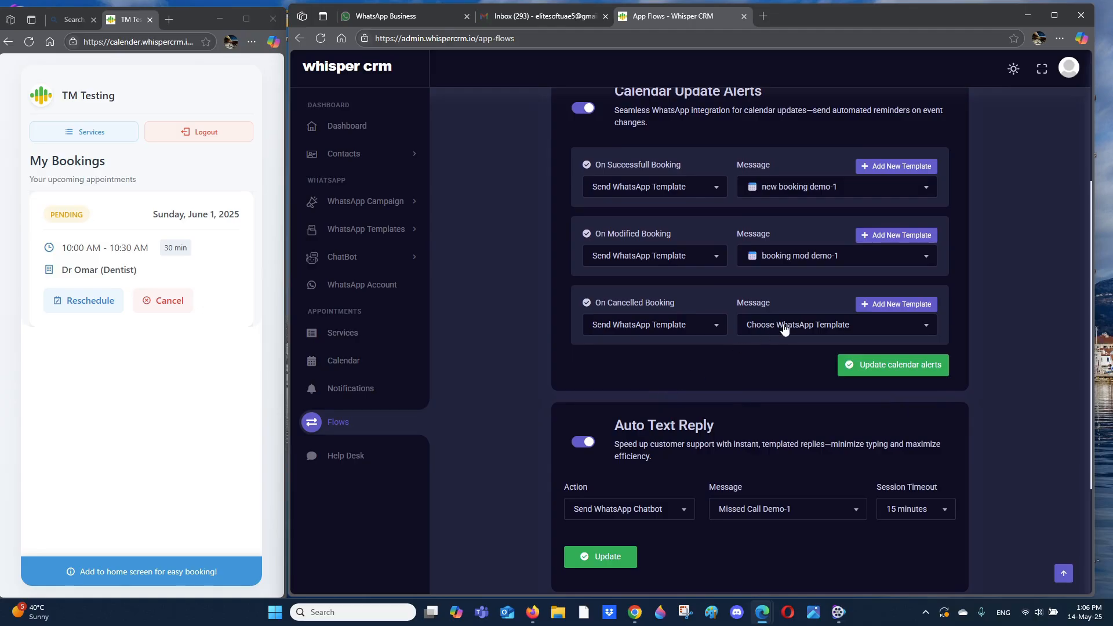
click(782, 331)
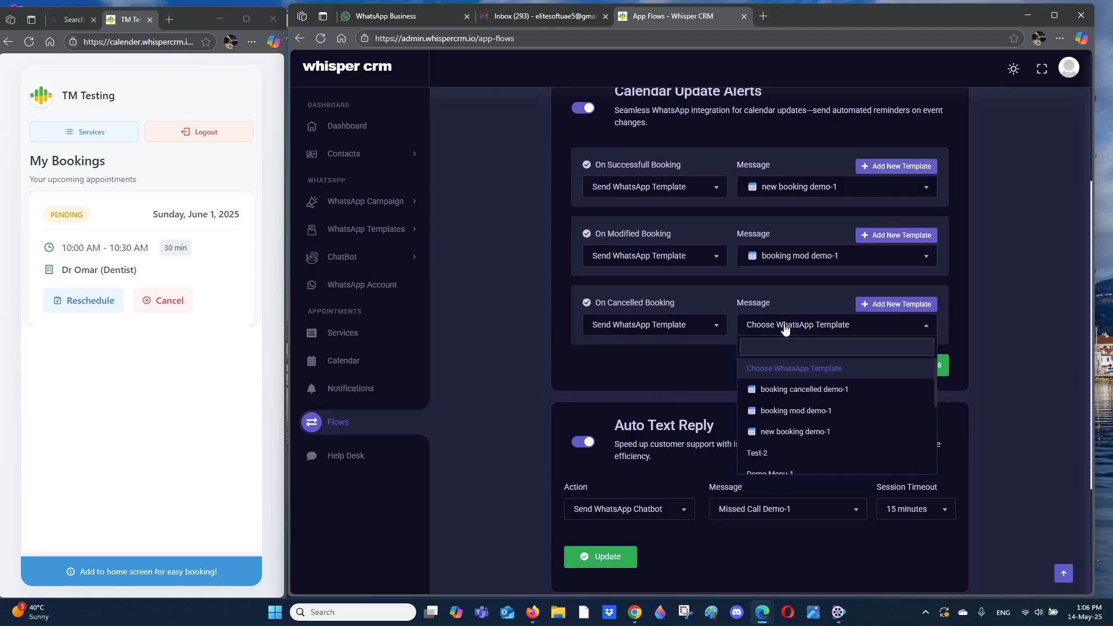
click(787, 394)
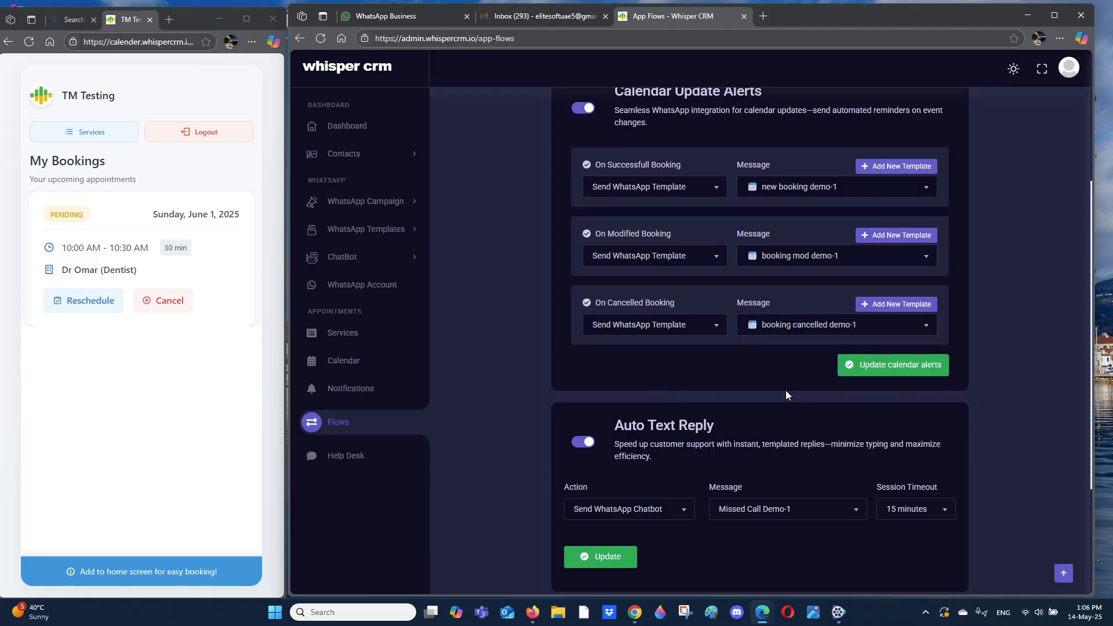
click(879, 365)
click(810, 366)
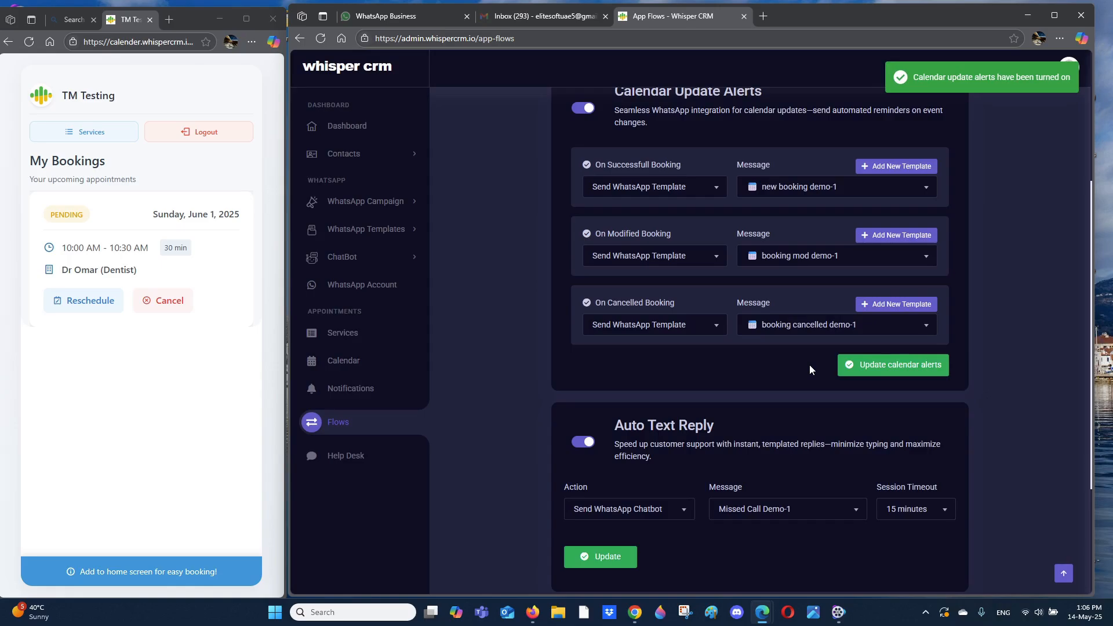